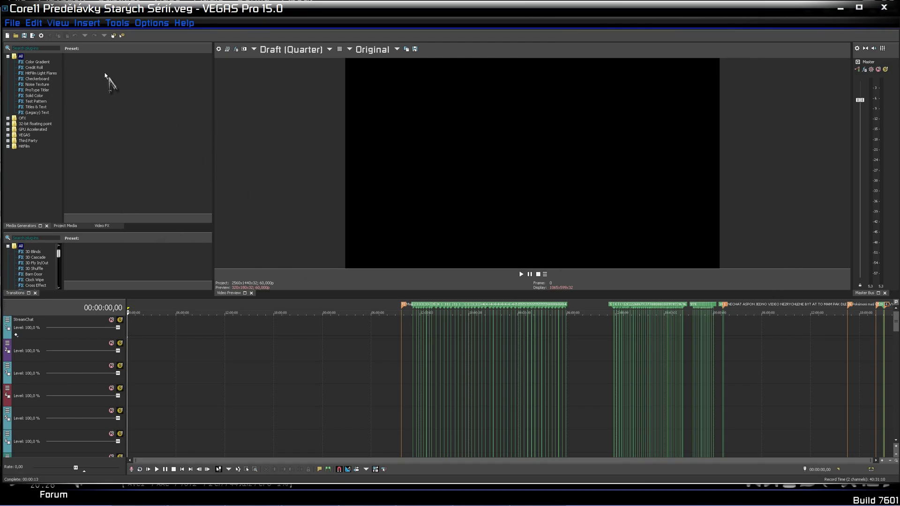
Load the saved window layout "2 RENDERING".
left_click(58, 23)
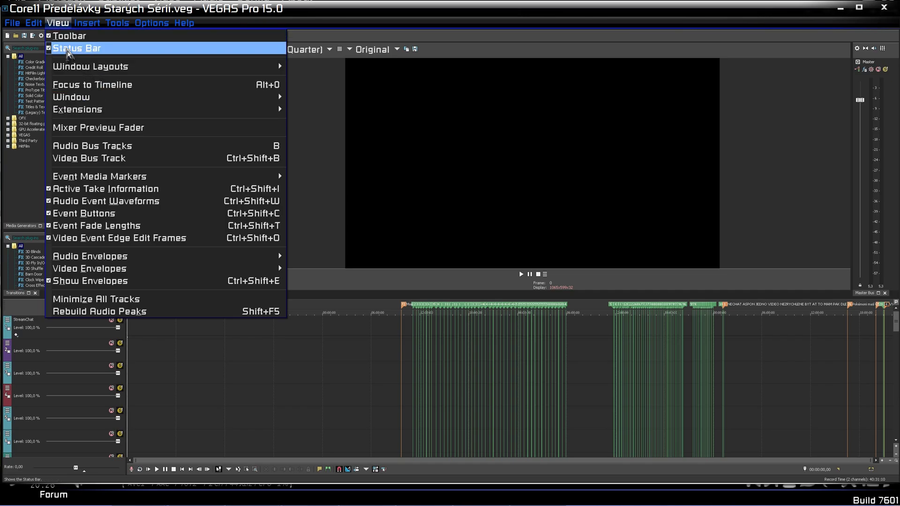
mouse_move(68, 74)
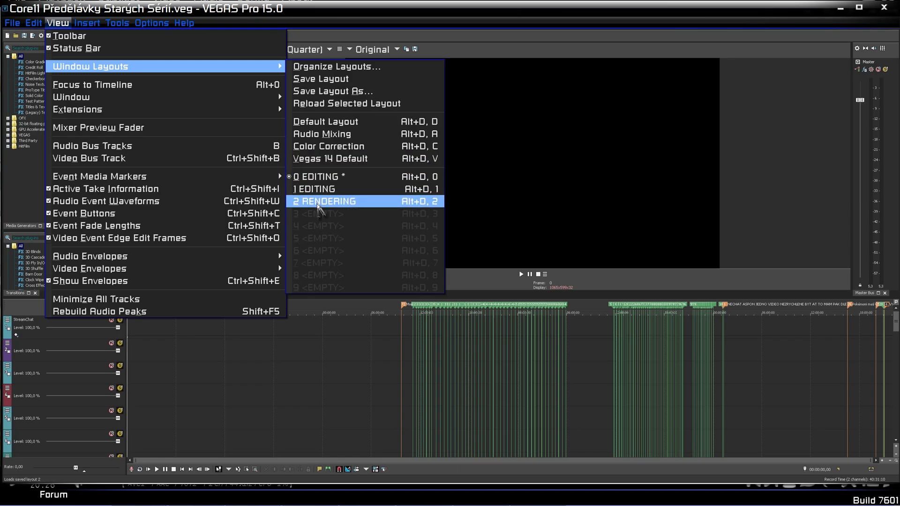
left_click(323, 201)
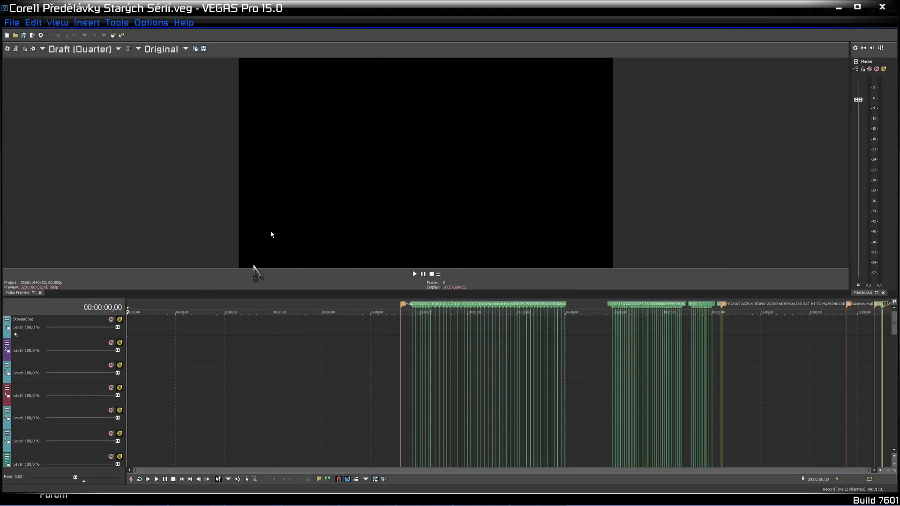
Load the saved window layout "0 EDITING".
left_click(58, 23)
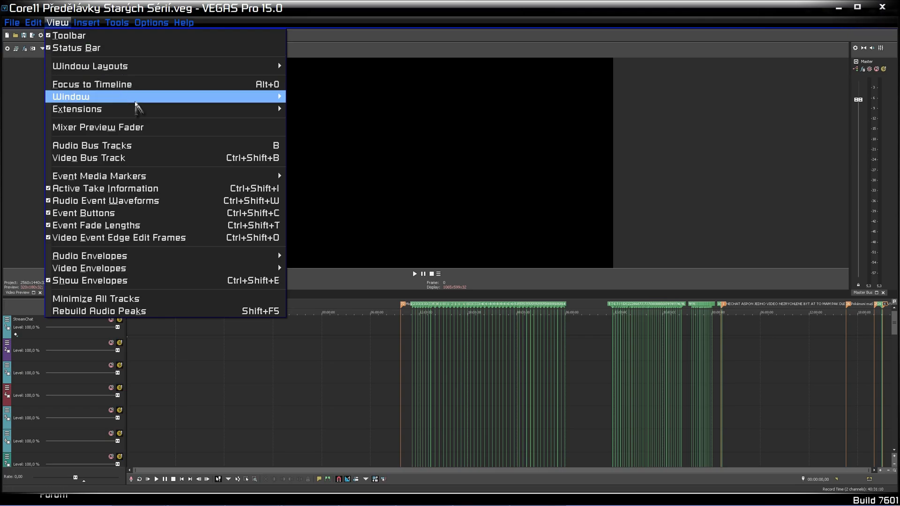
mouse_move(152, 103)
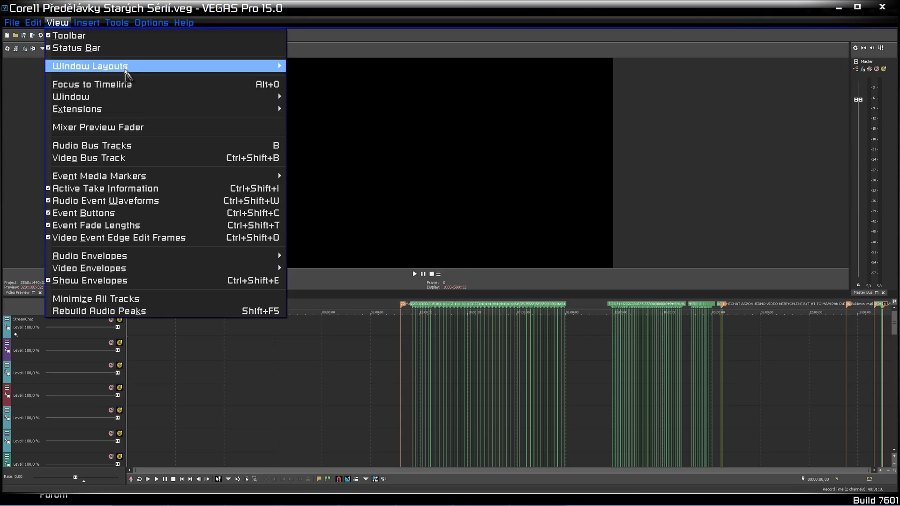
mouse_move(229, 70)
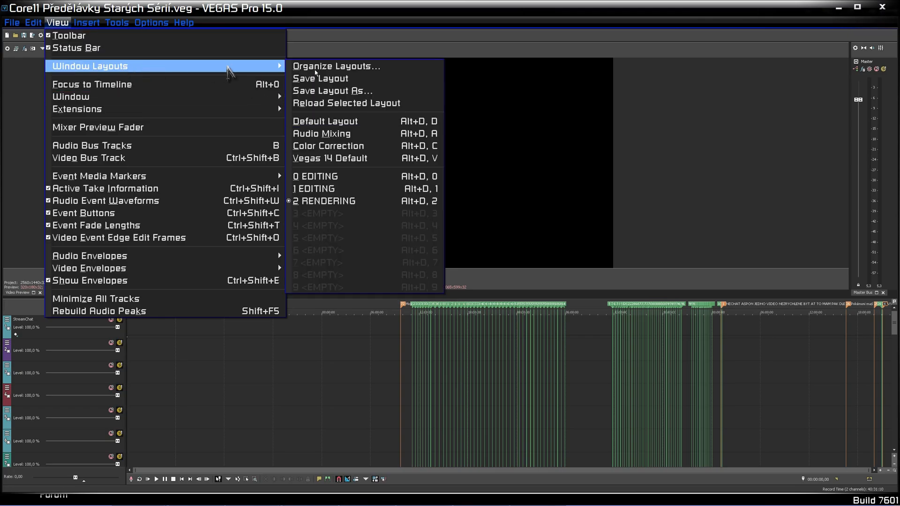
left_click(373, 176)
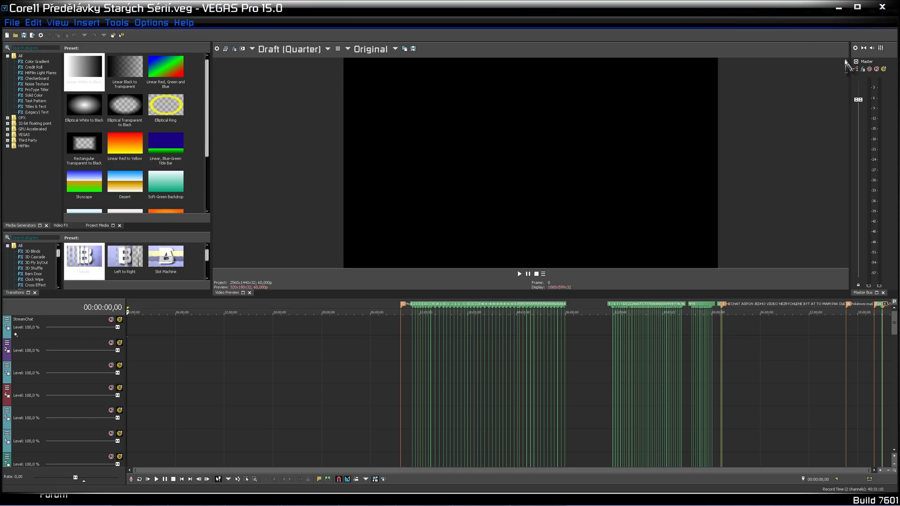
Dock the Project Media window between the video preview and the master bus, and widen it to show several columns of thumbnails.
left_click(96, 225)
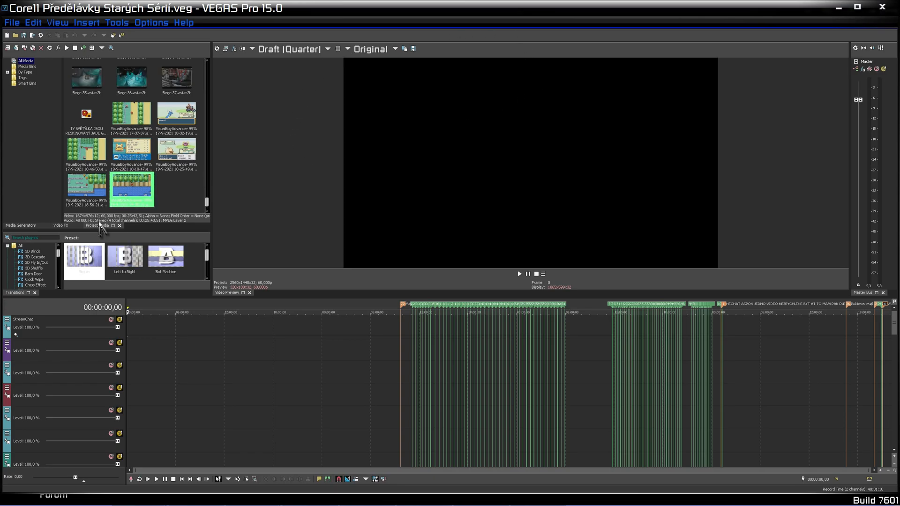
left_click_drag(97, 229, 836, 84)
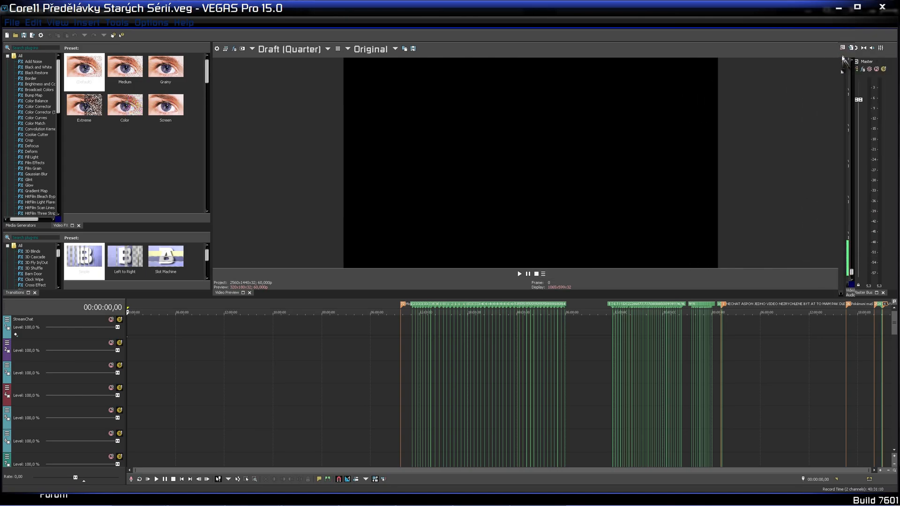
left_click_drag(780, 74, 817, 70)
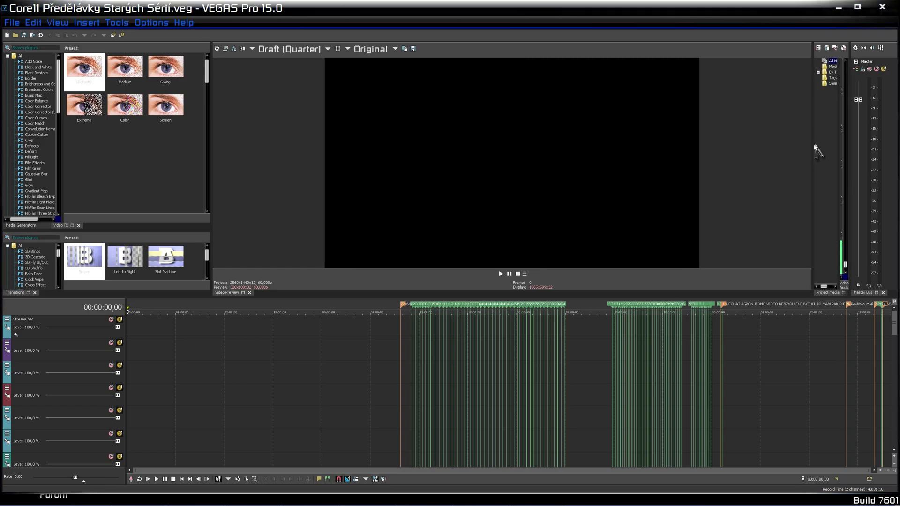
left_click_drag(813, 145, 554, 162)
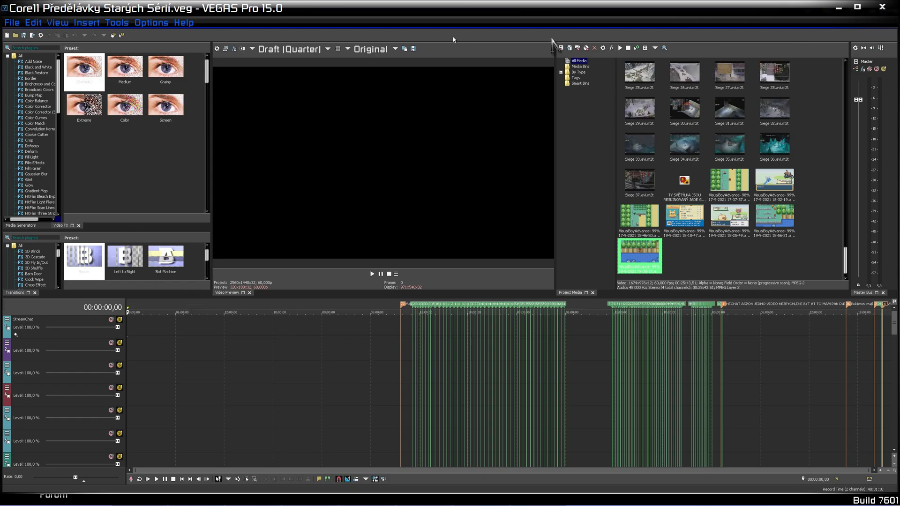
Reload the selected window layout to discard the docking changes.
left_click(58, 23)
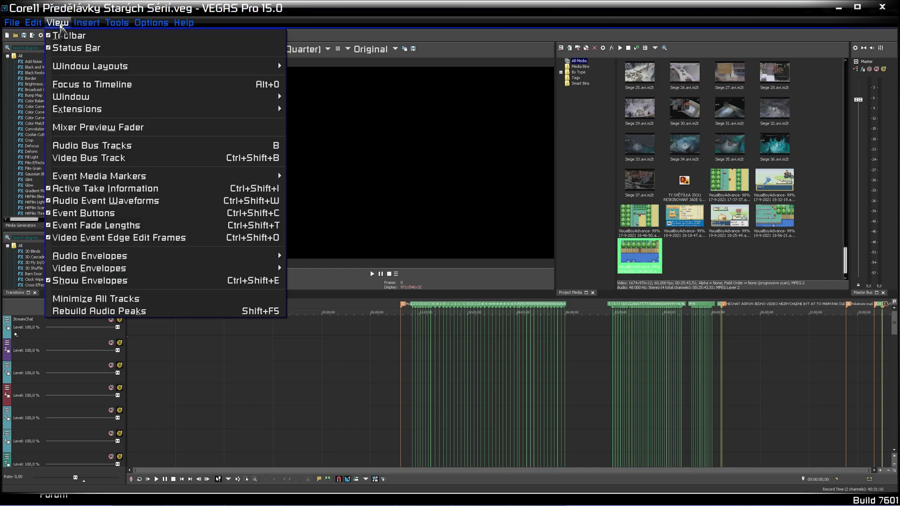
mouse_move(107, 73)
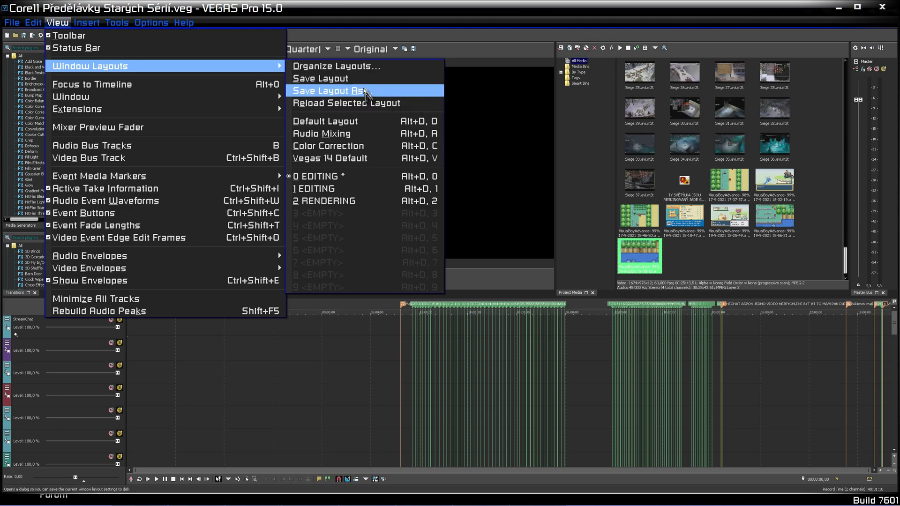
left_click(358, 103)
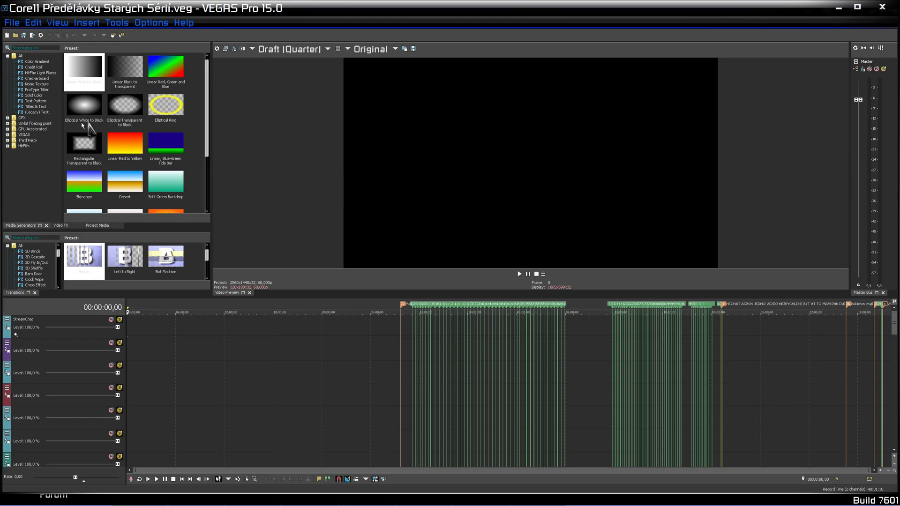
Add a (Legacy) Text event with the Cool preset to the green video track at about 20:16:26, in the empty stretch after the recorded clips.
left_click(39, 113)
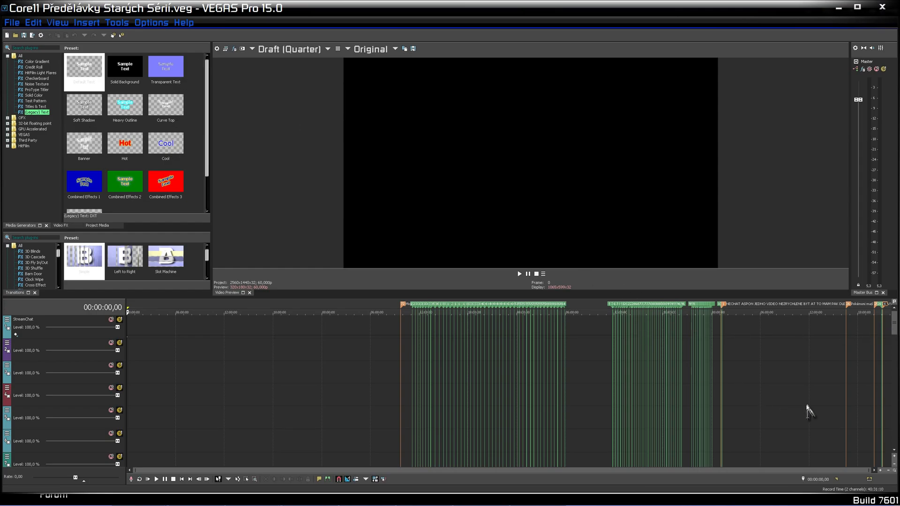
left_click(760, 379)
left_click_drag(895, 326, 895, 357)
left_click(884, 373)
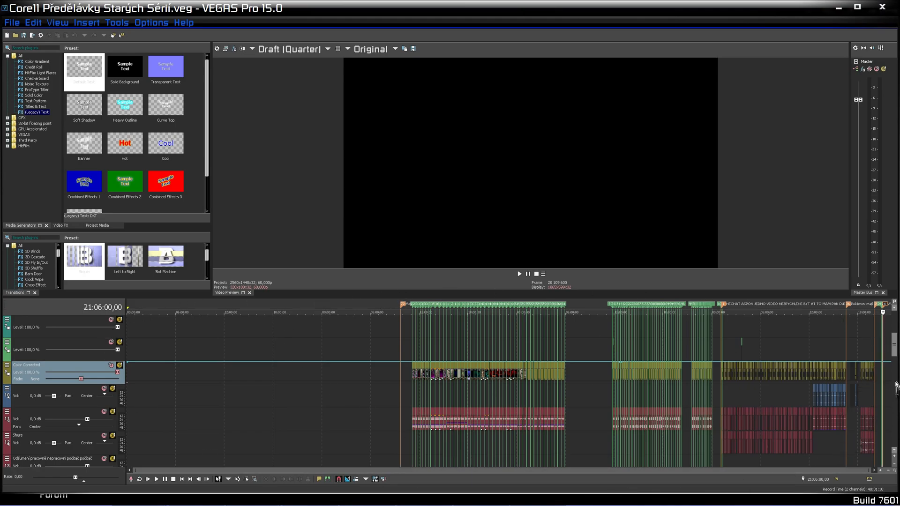
scroll(889, 387, "up", 9)
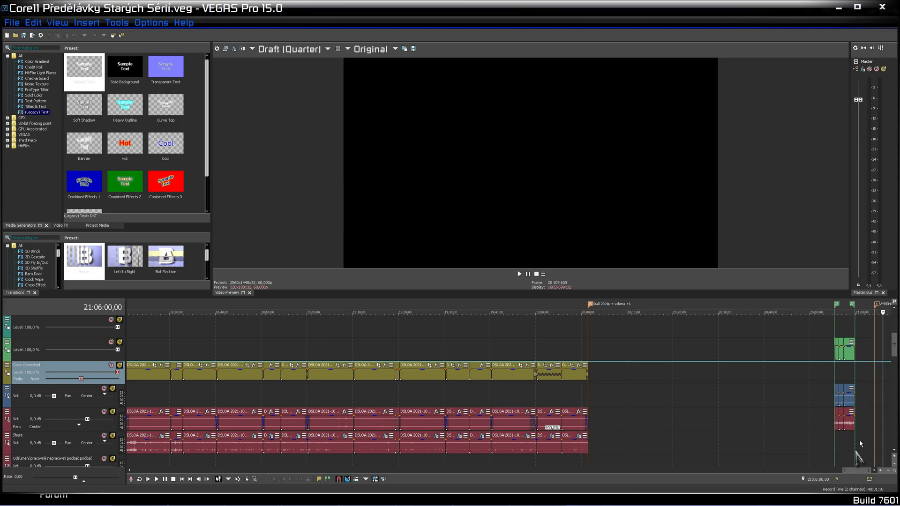
scroll(859, 447, "up", 2)
left_click(457, 377)
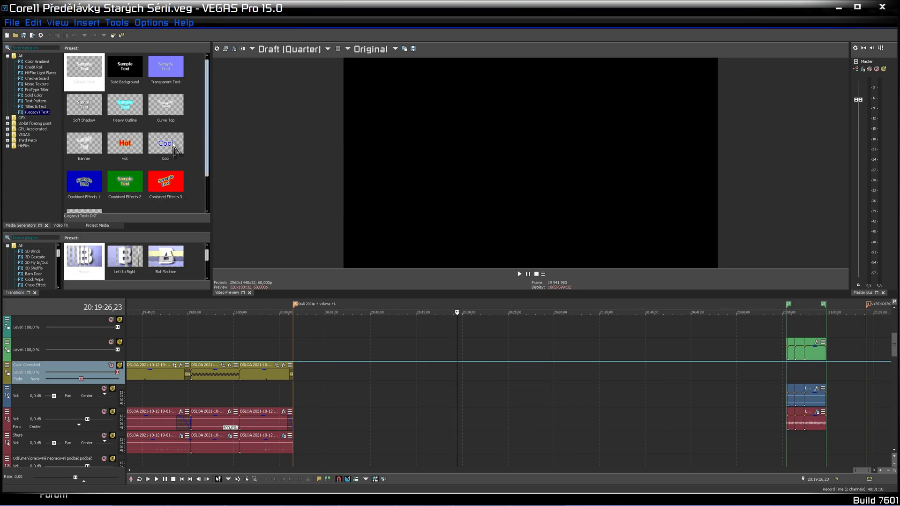
left_click_drag(175, 149, 429, 330)
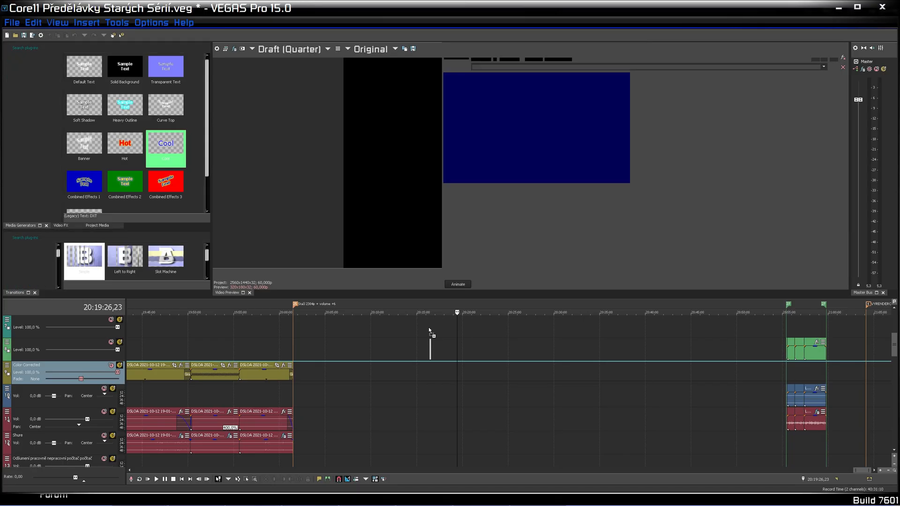
left_click(428, 327)
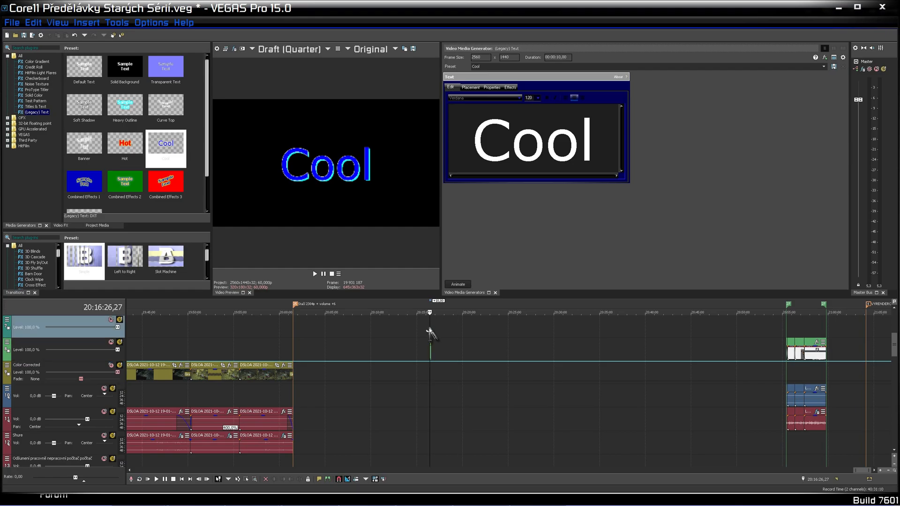
Lengthen the new text event to about 6 minutes and place the playhead inside it at 20:18:42,16.
scroll(448, 352, "up", 5)
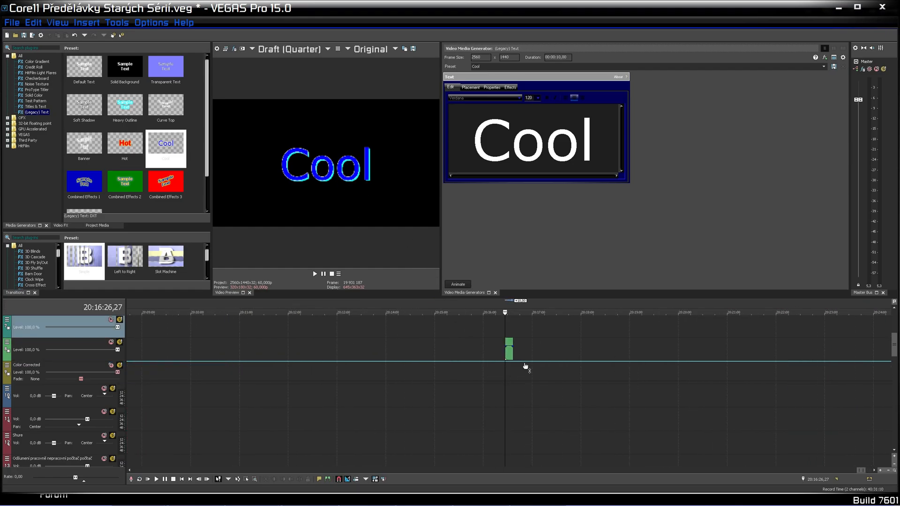
left_click_drag(513, 353, 819, 353)
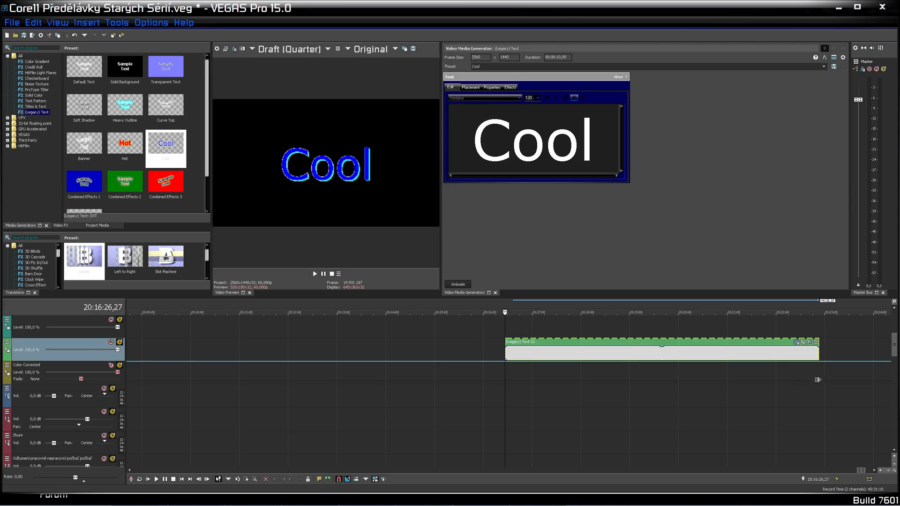
scroll(651, 373, "down", 5)
left_click(532, 352)
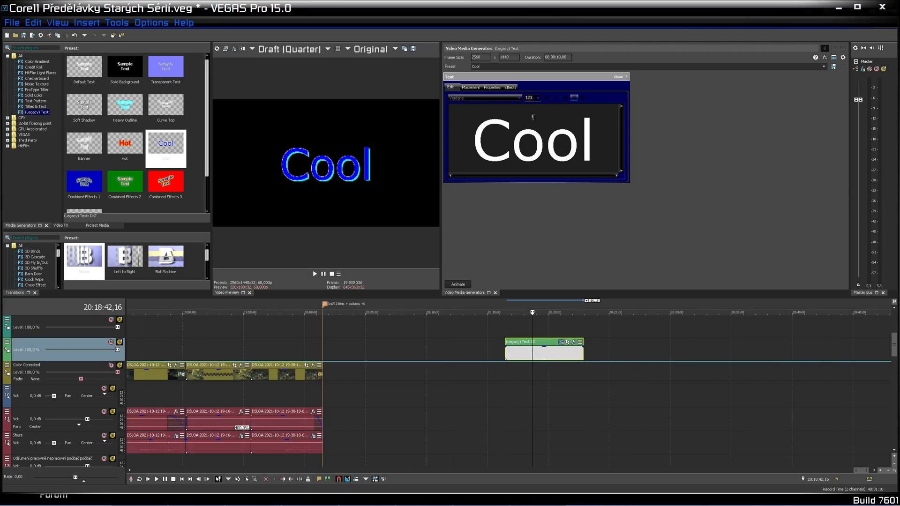
Replace the sample text with "This is this!" and place it at X 0.177, Y -0.449 in the frame.
left_click(545, 145)
left_click_drag(603, 157, 482, 141)
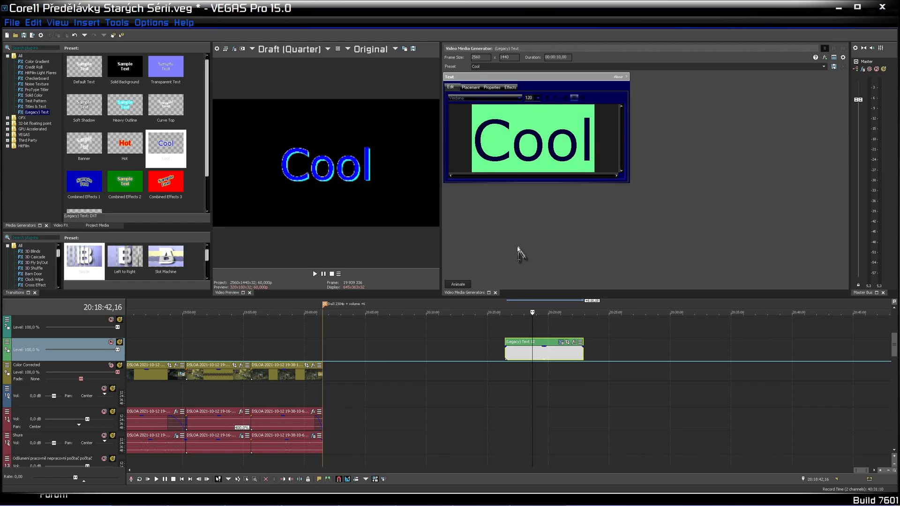
type("This")
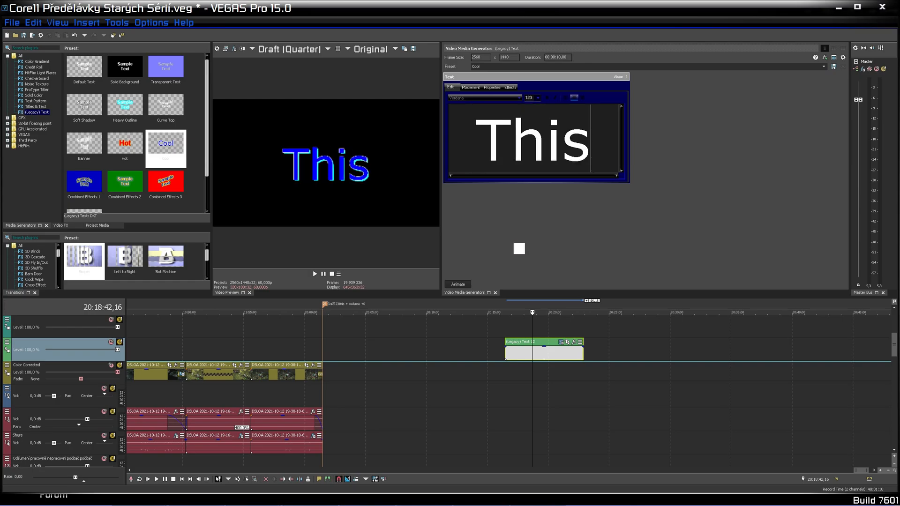
type(" is t")
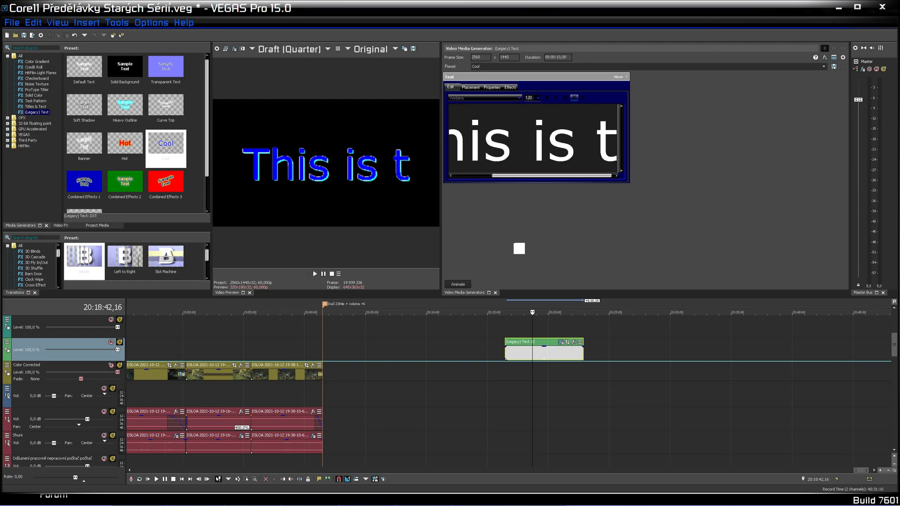
type("his!")
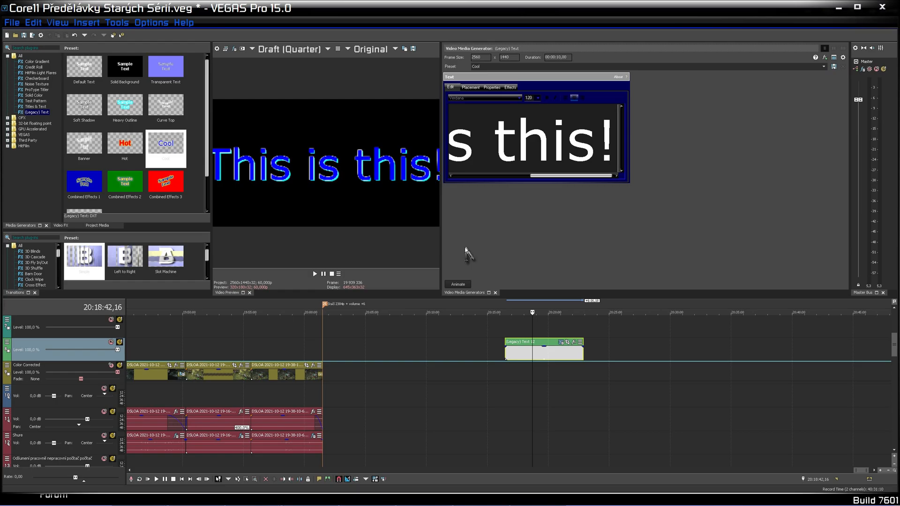
left_click(470, 87)
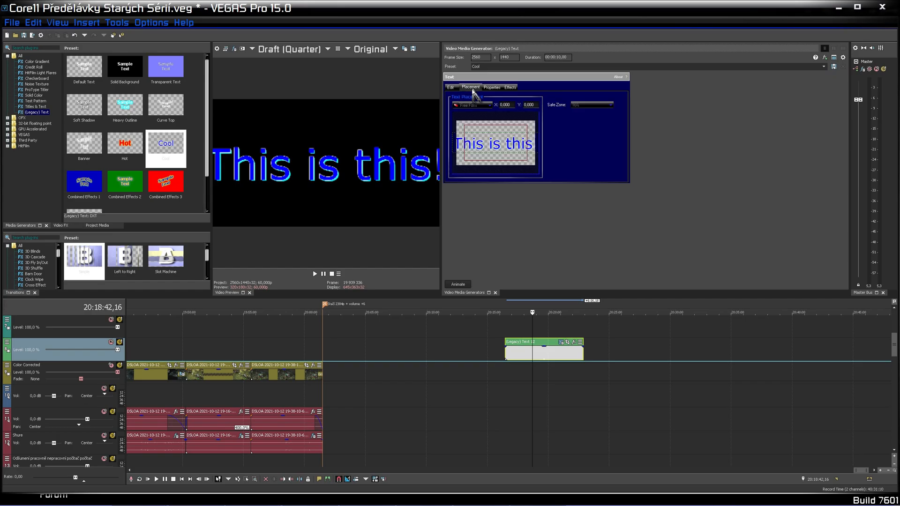
left_click_drag(475, 140, 481, 131)
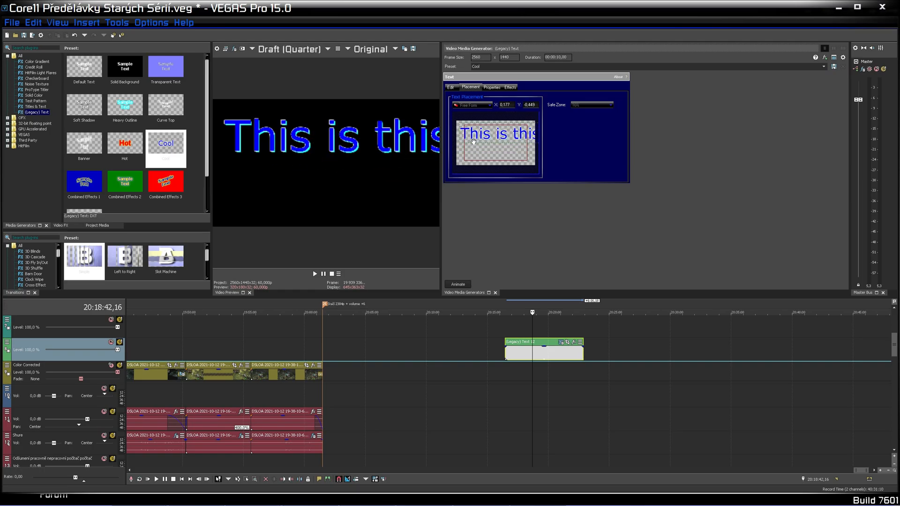
Widen the video preview area and set the preview quality to Best (Full).
left_click_drag(440, 232, 548, 233)
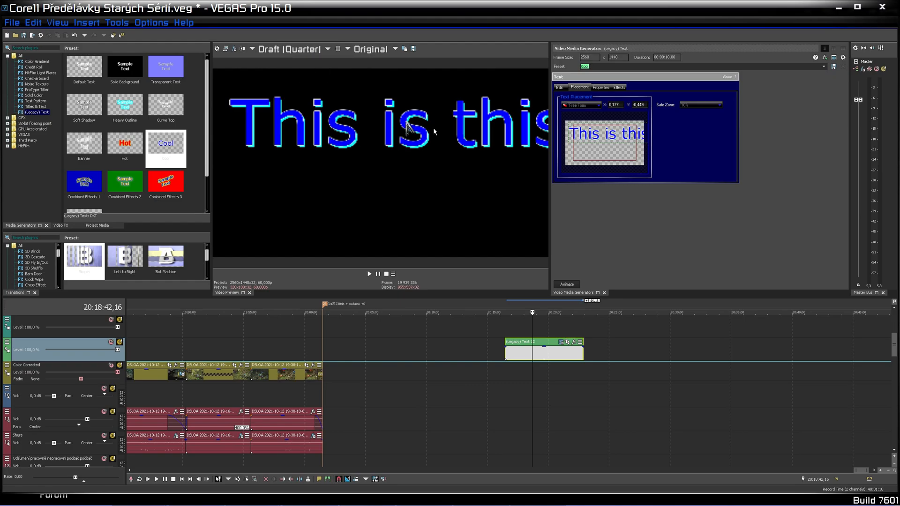
left_click(303, 57)
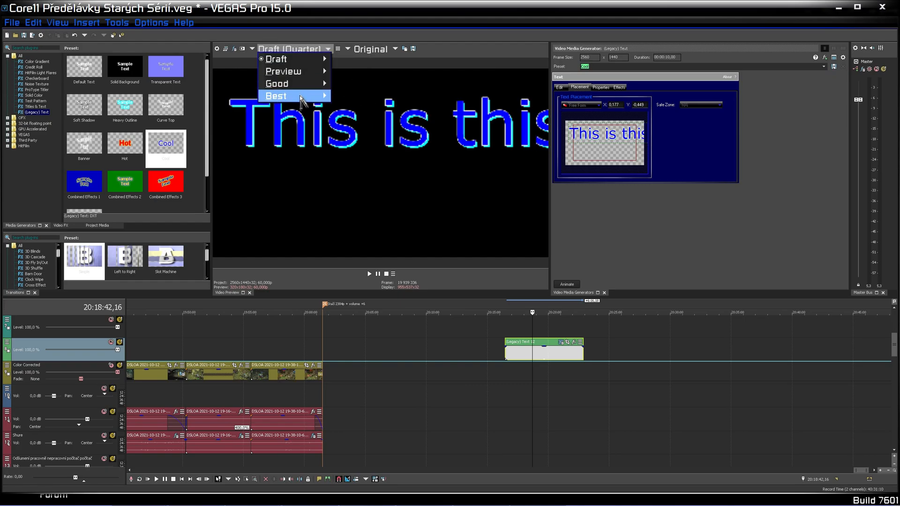
mouse_move(302, 97)
left_click(345, 108)
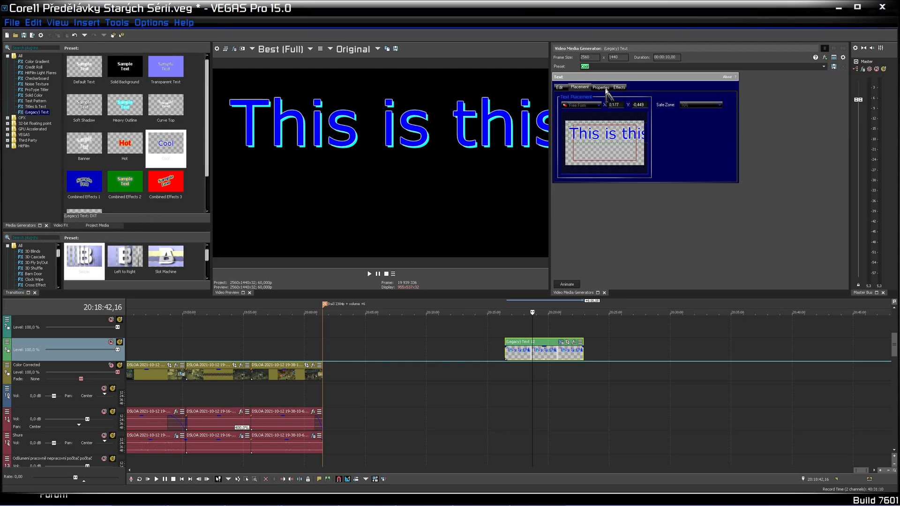
Set the text colour to green (R 94, G 255, B 139) and the background colour to opaque black.
left_click(604, 88)
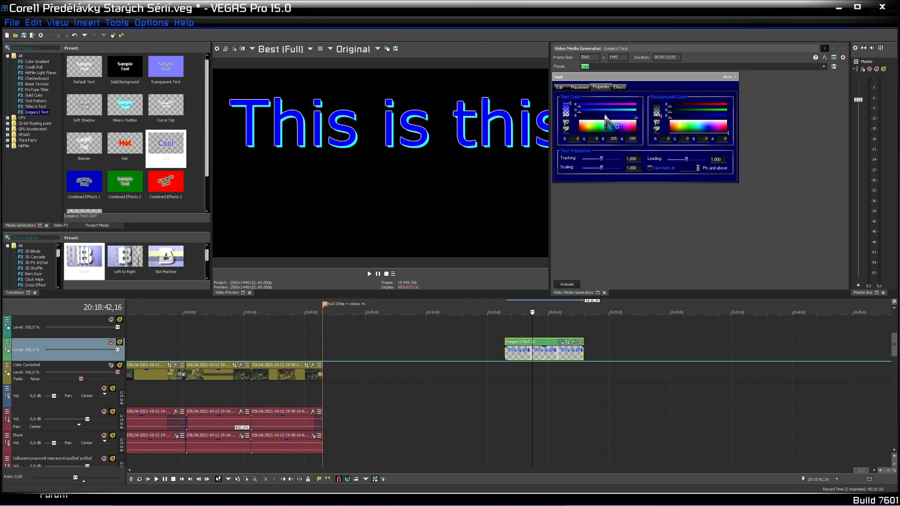
left_click(601, 126)
left_click(714, 125)
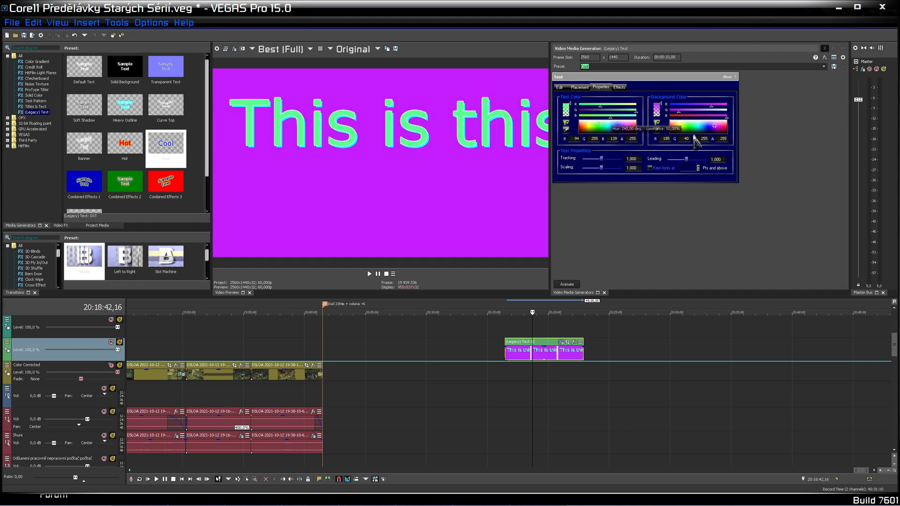
left_click_drag(712, 128, 712, 147)
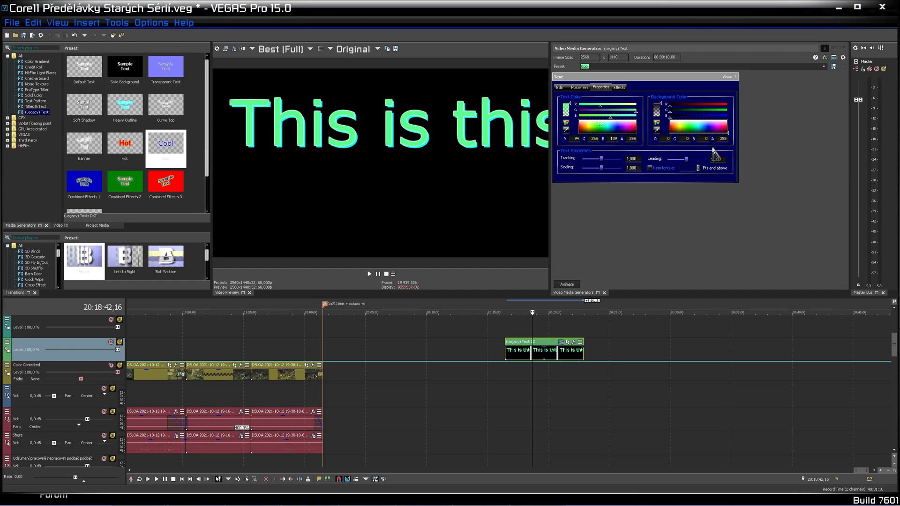
Set the text colour to red (R 228, G 0, B 76) and give its outline feather 0.545, width 1.000 and a blue colour.
left_click(633, 130)
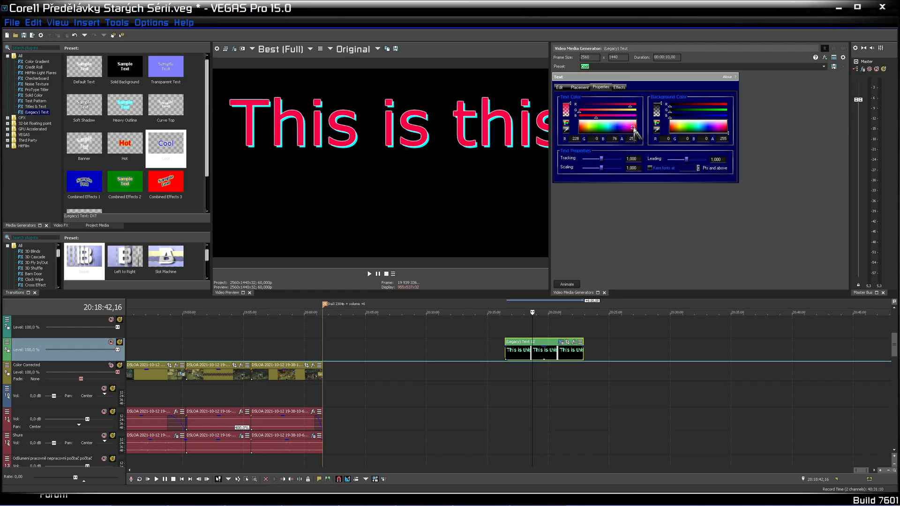
left_click(618, 87)
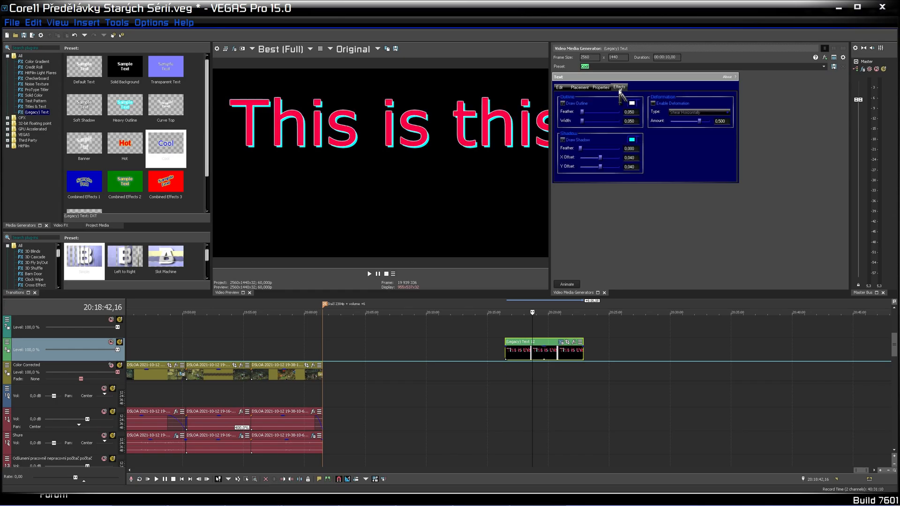
left_click_drag(583, 112, 620, 126)
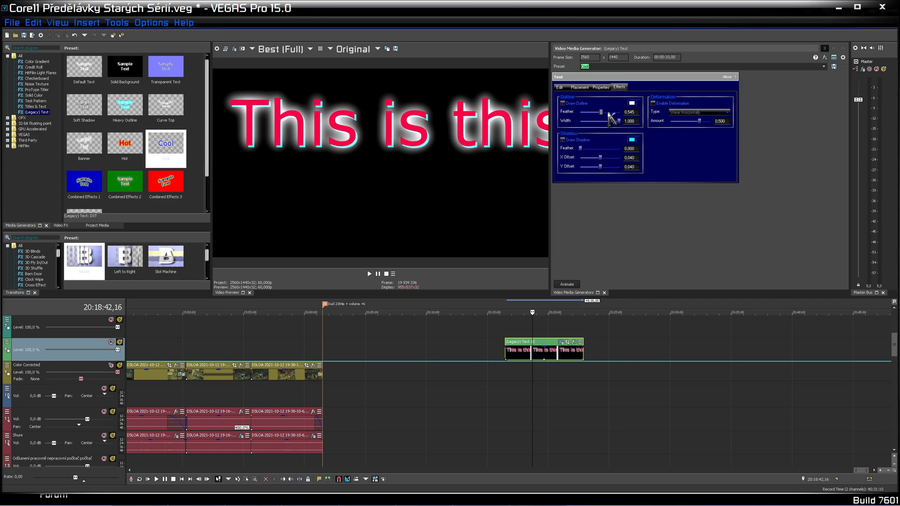
left_click(631, 103)
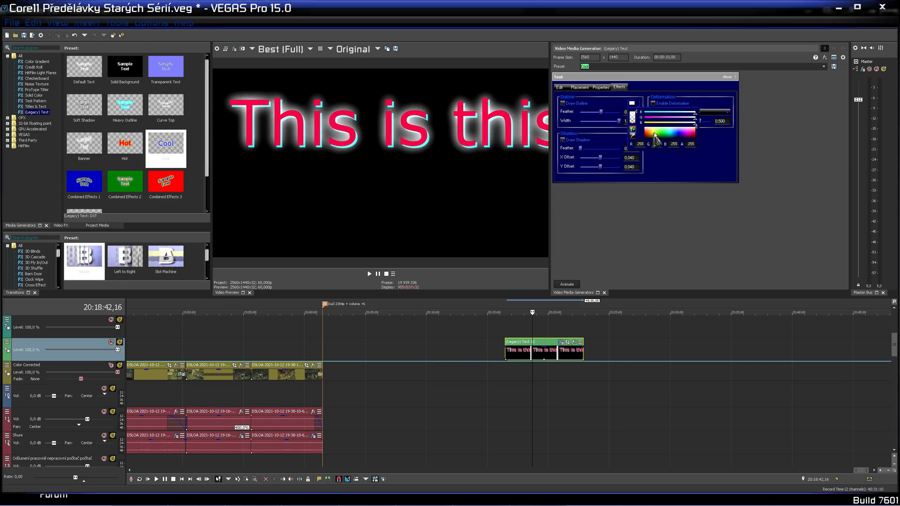
left_click(677, 133)
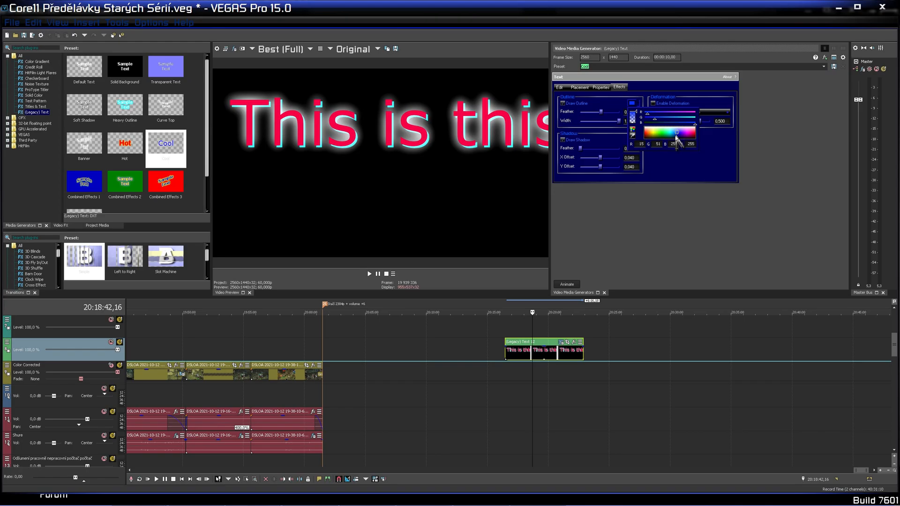
left_click(687, 224)
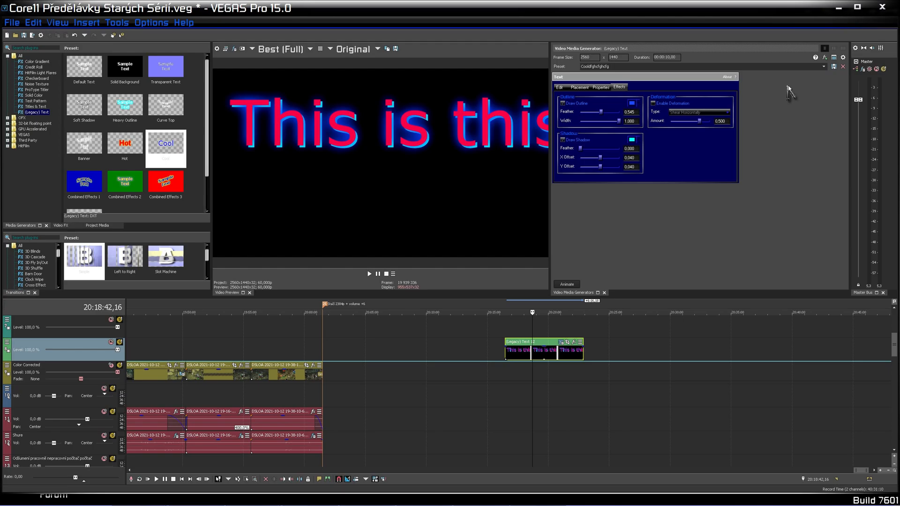
Save the current text styling as a custom preset, refresh the Legacy Text presets and select the new one.
left_click(834, 67)
left_click_drag(206, 145, 207, 174)
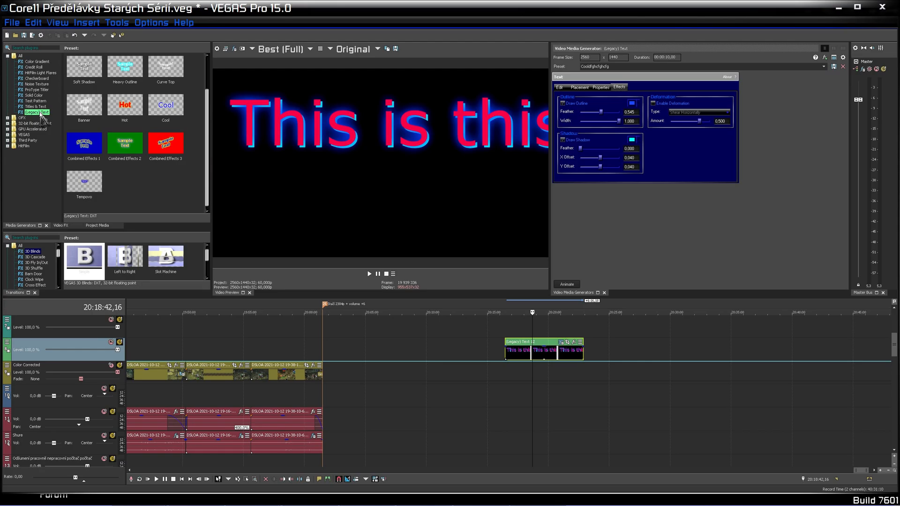
key("Up")
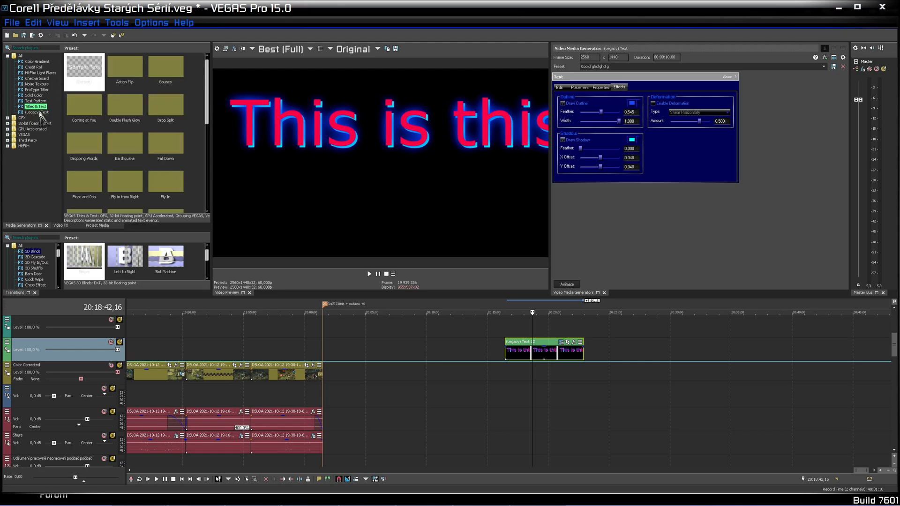
left_click(40, 113)
scroll(159, 183, "down", 1)
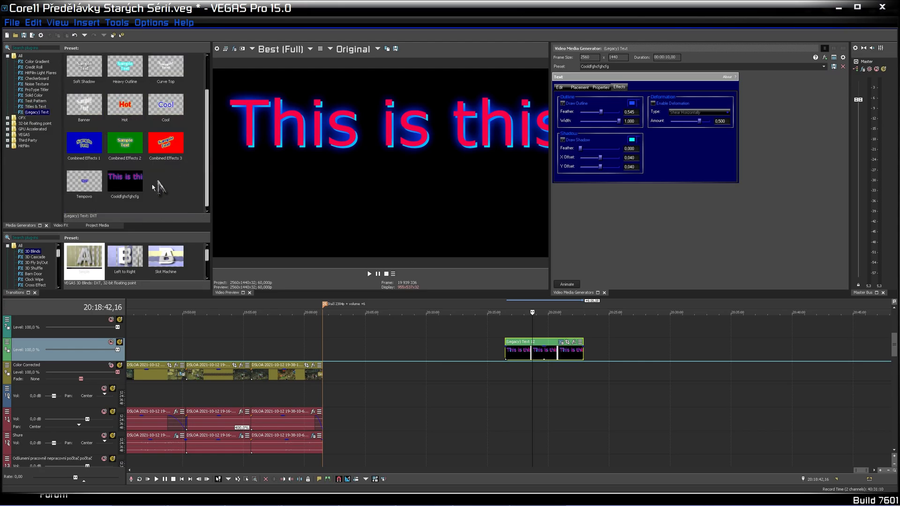
left_click(135, 199)
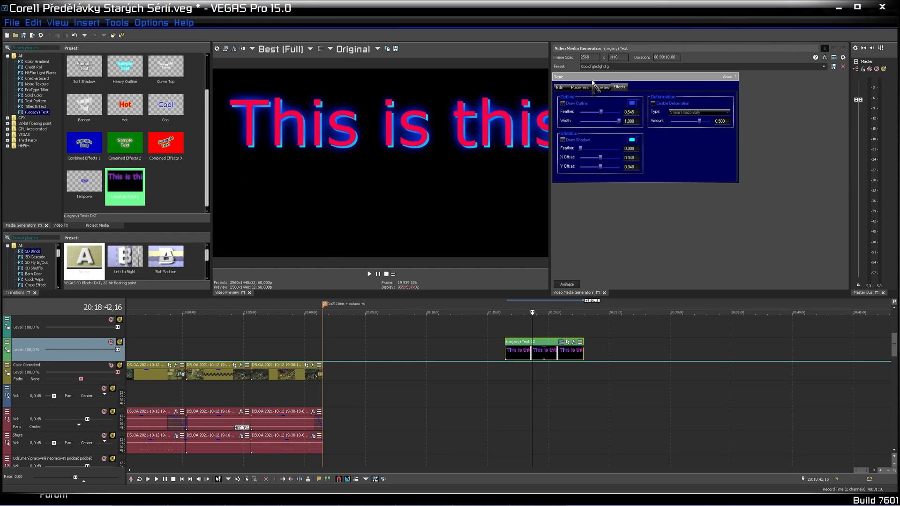
Make the text's background transparent and update the custom Legacy Text preset with that change.
left_click(579, 88)
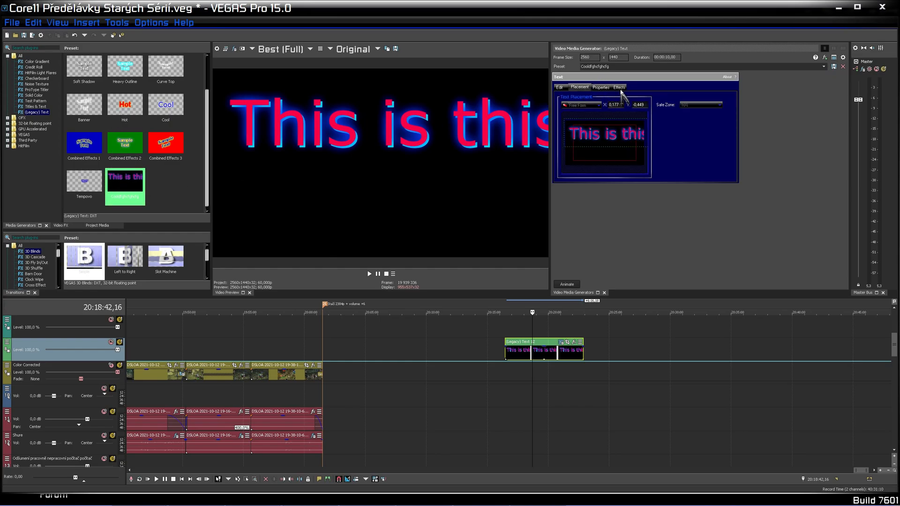
left_click(619, 87)
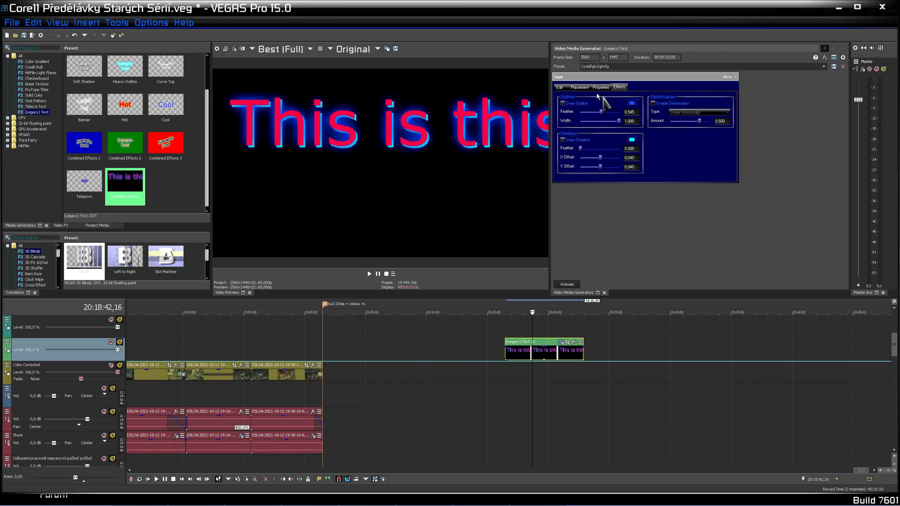
left_click(559, 88)
left_click(580, 88)
left_click(601, 88)
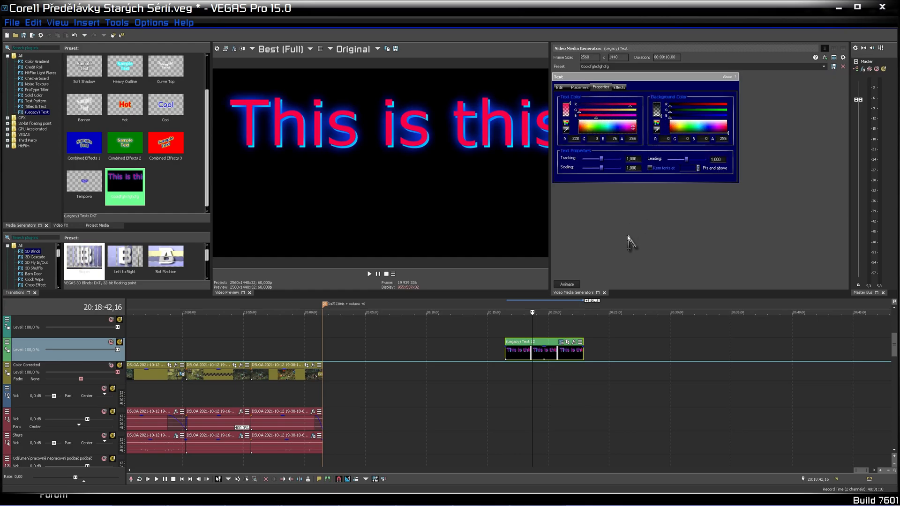
left_click_drag(659, 115, 670, 131)
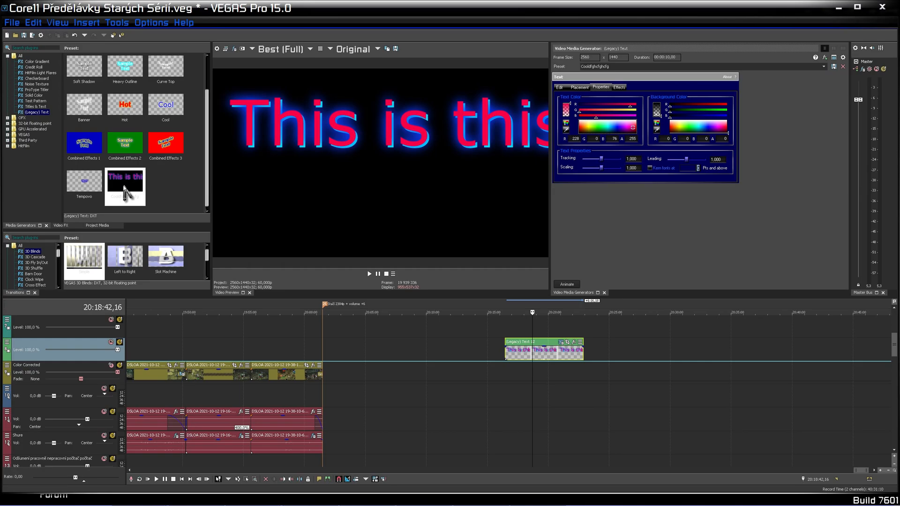
left_click(39, 112)
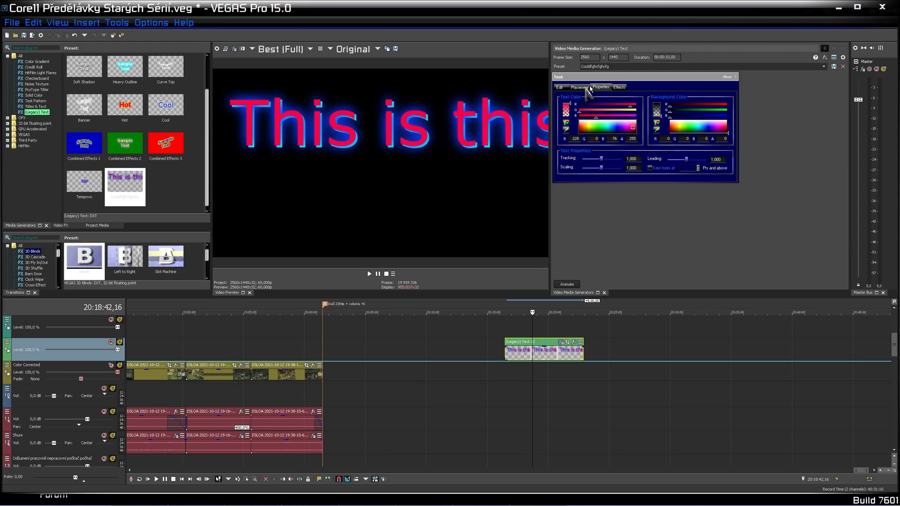
Check the effect and edit settings of the text, close them and examine the custom preset among the Legacy Text presets.
left_click(619, 88)
left_click(559, 87)
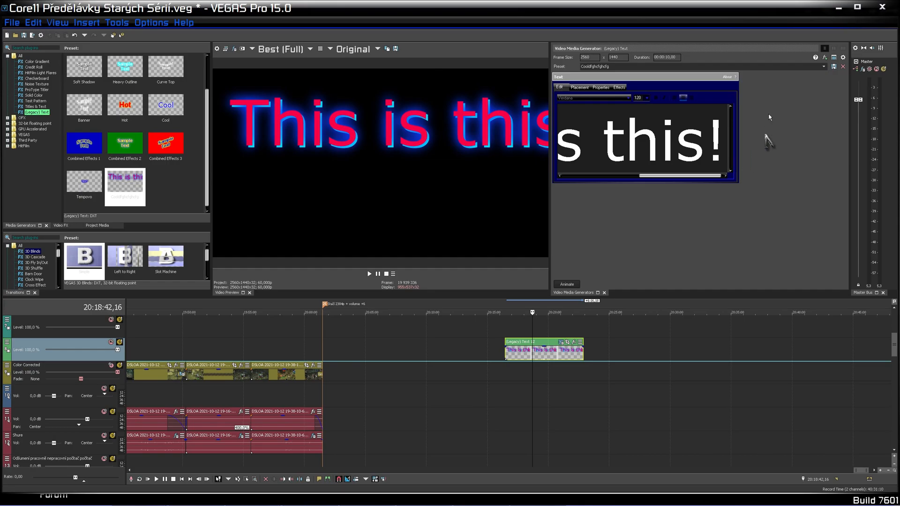
left_click(604, 293)
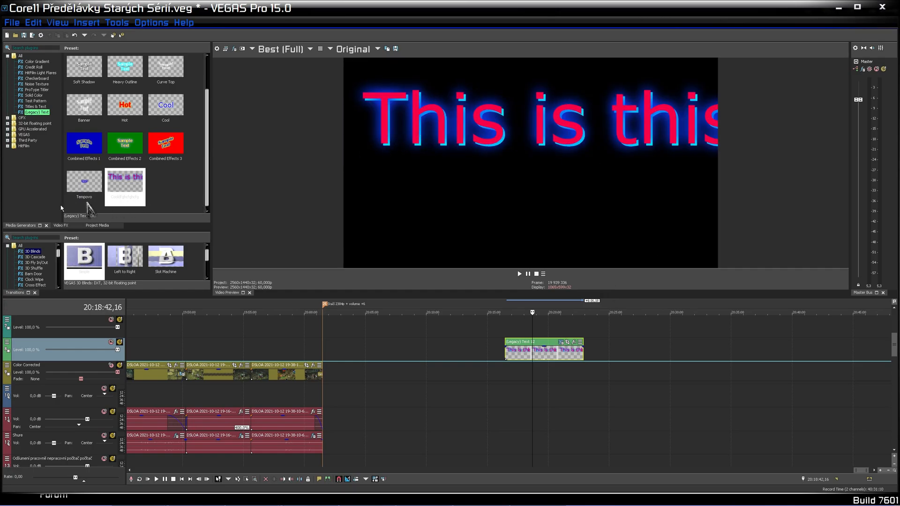
left_click(143, 196)
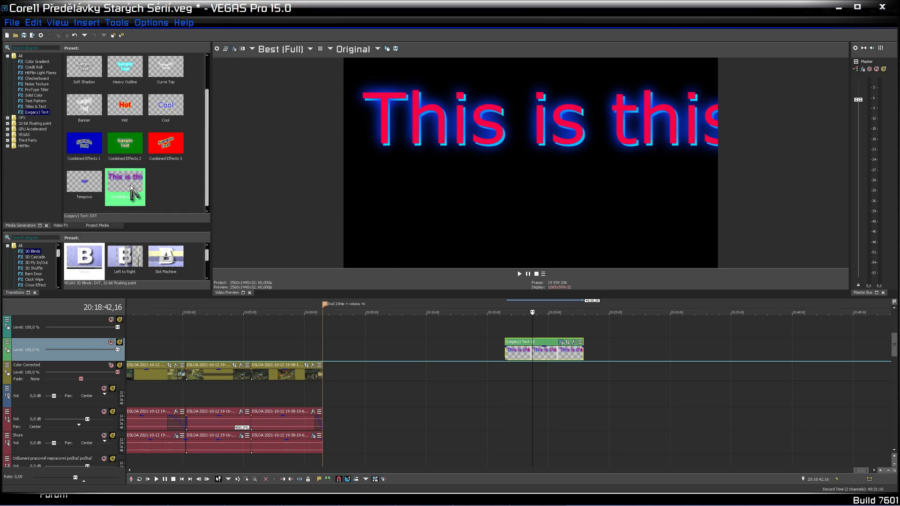
left_click(41, 107)
left_click(37, 112)
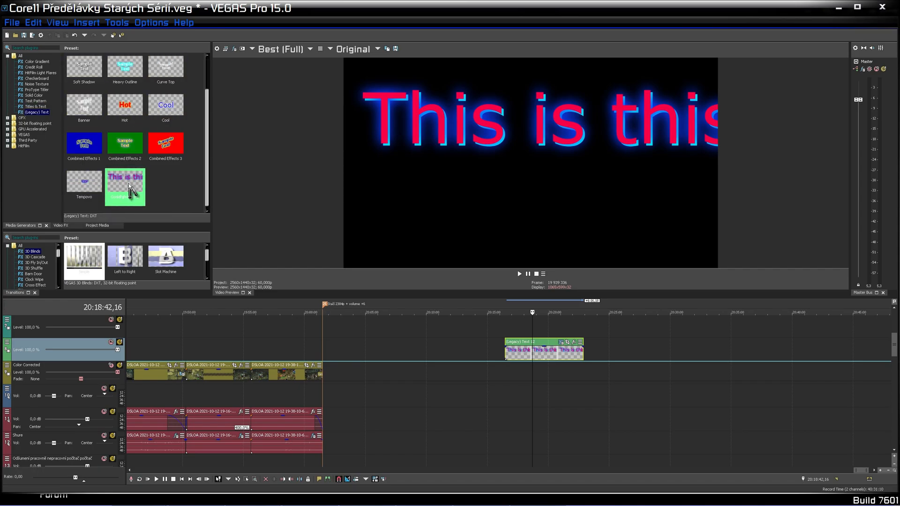
Reopen the generated media settings of the text event, delete the custom preset and refresh the Legacy Text presets.
right_click(549, 352)
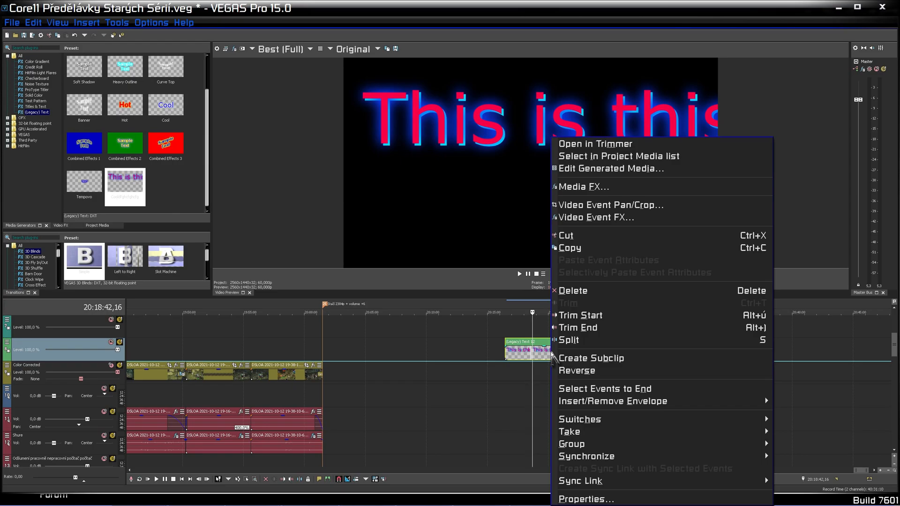
left_click(637, 171)
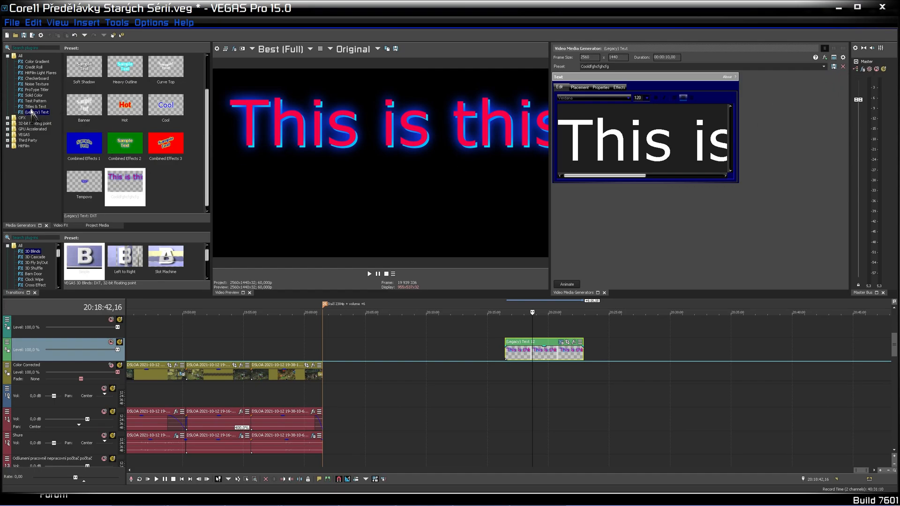
left_click(32, 108)
left_click(32, 113)
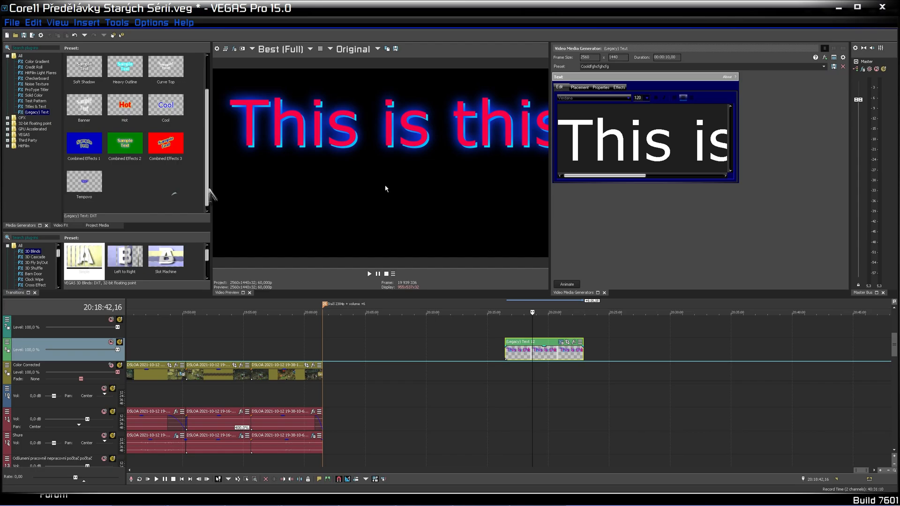
Close the text settings and place the playhead inside the text event at 20:18:17,52.
left_click(604, 293)
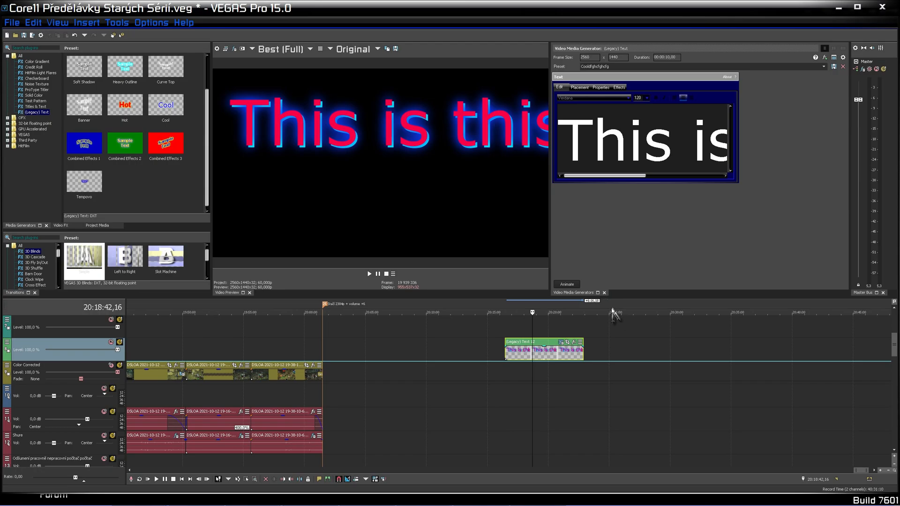
key("Home")
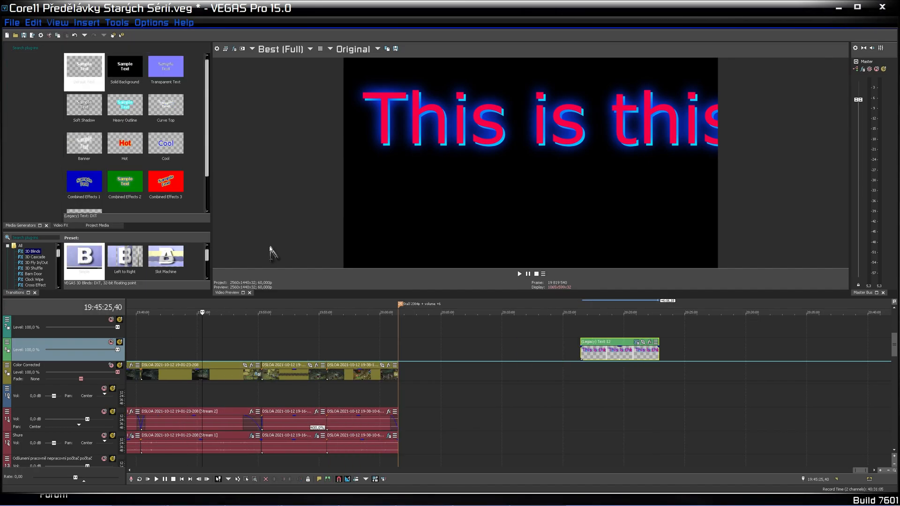
left_click(603, 328)
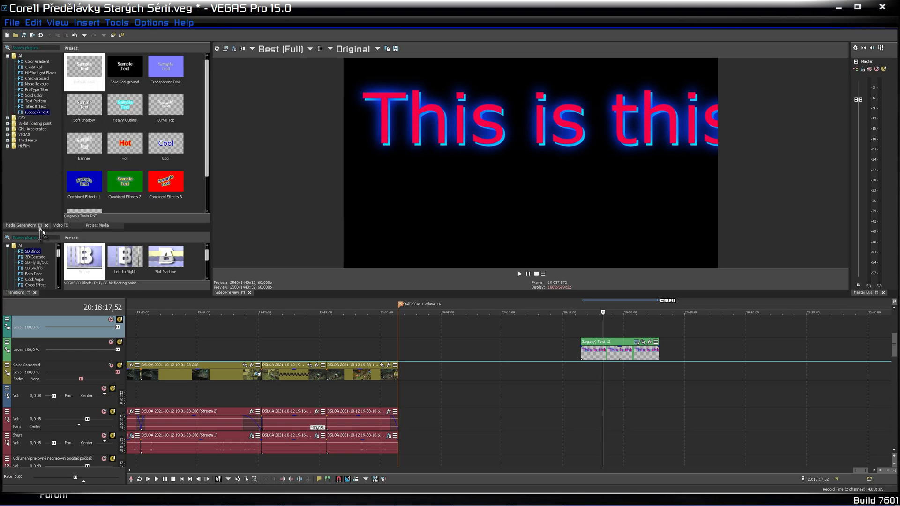
Browse the available video effects, examining the presets of Cookie Cutter and Gradient Map.
left_click(60, 227)
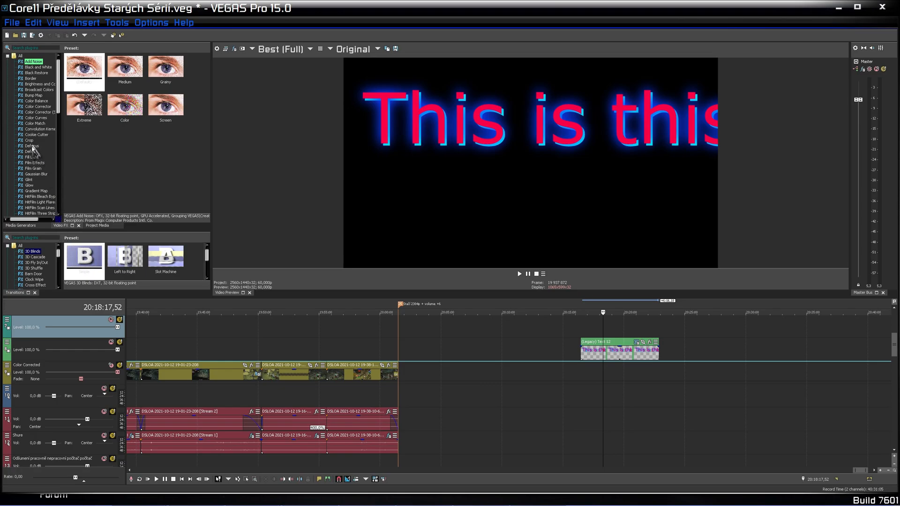
left_click(35, 135)
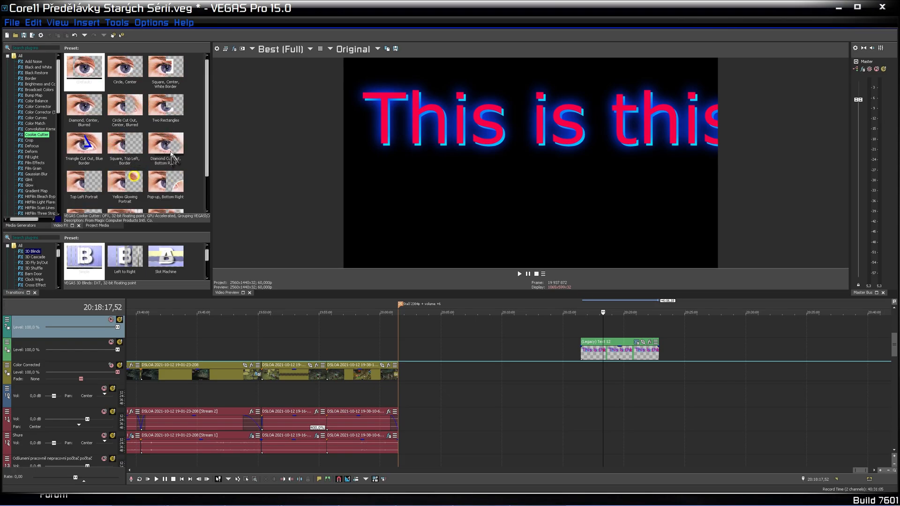
scroll(38, 195, "down", 3)
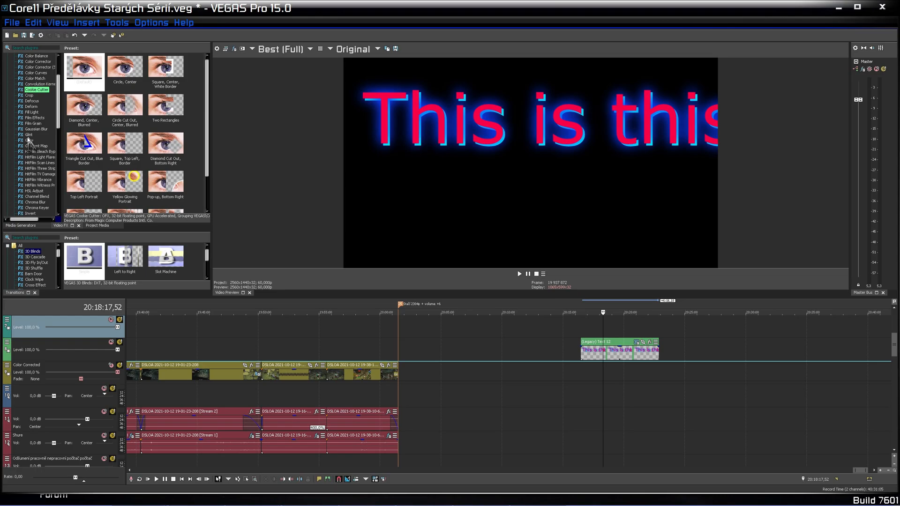
left_click(35, 147)
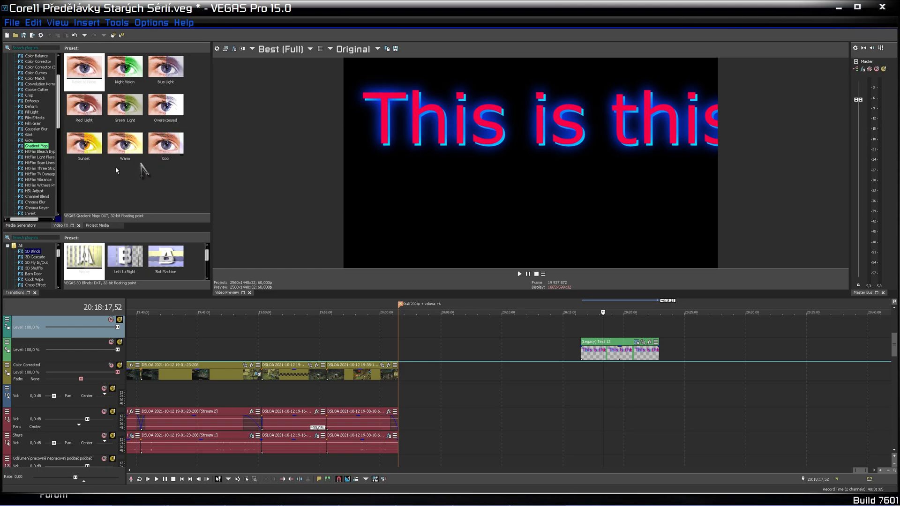
scroll(43, 190, "down", 1)
scroll(42, 190, "down", 5)
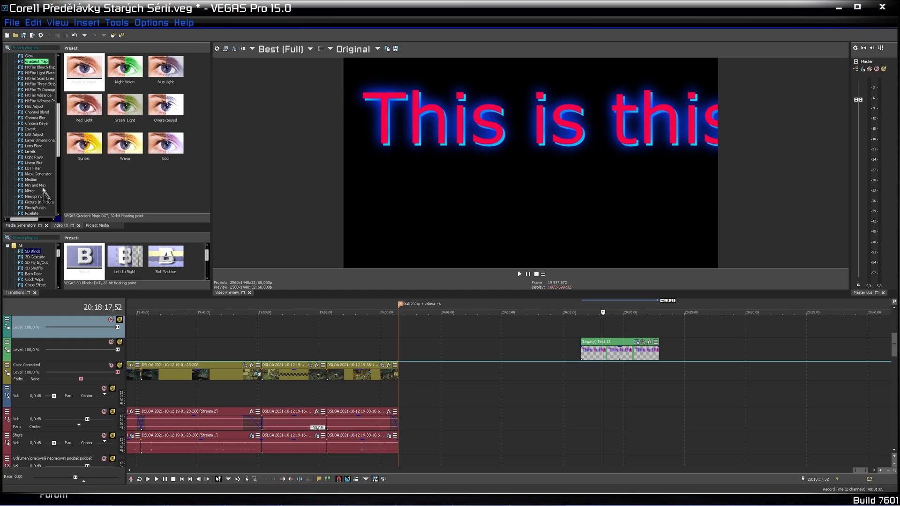
scroll(43, 185, "down", 3)
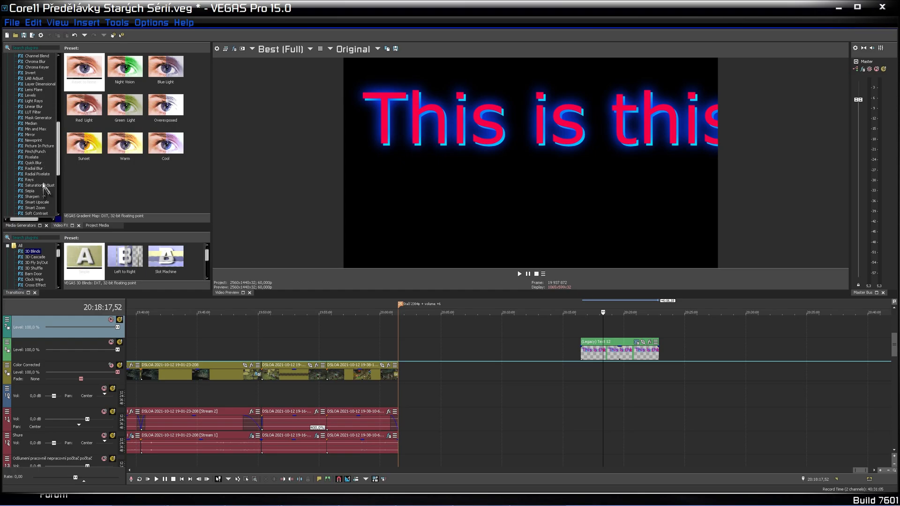
Apply the Rays video effect with the Luminance preset to the text event on the timeline.
left_click(29, 180)
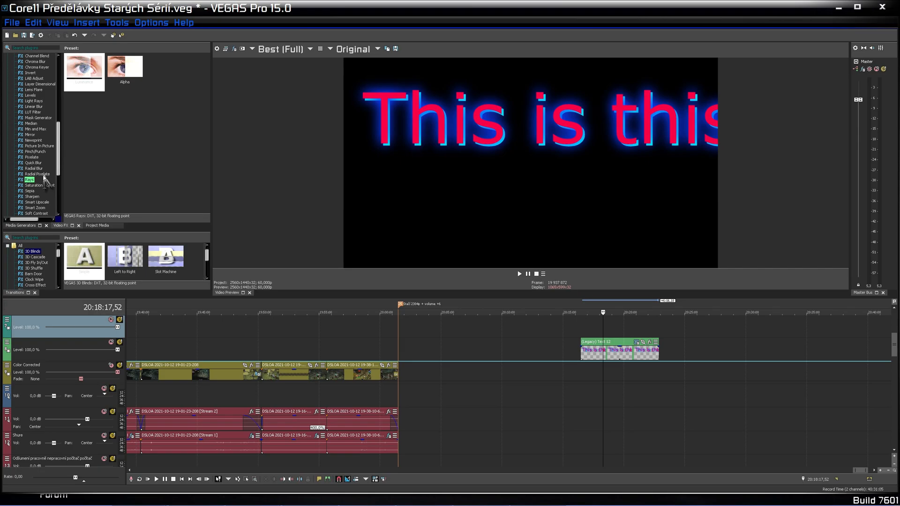
left_click_drag(60, 157, 52, 188)
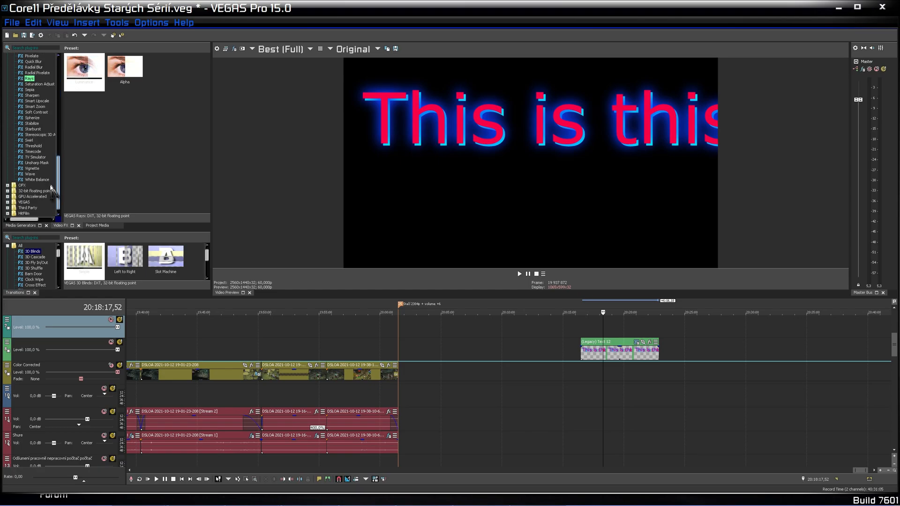
left_click_drag(51, 188, 59, 159)
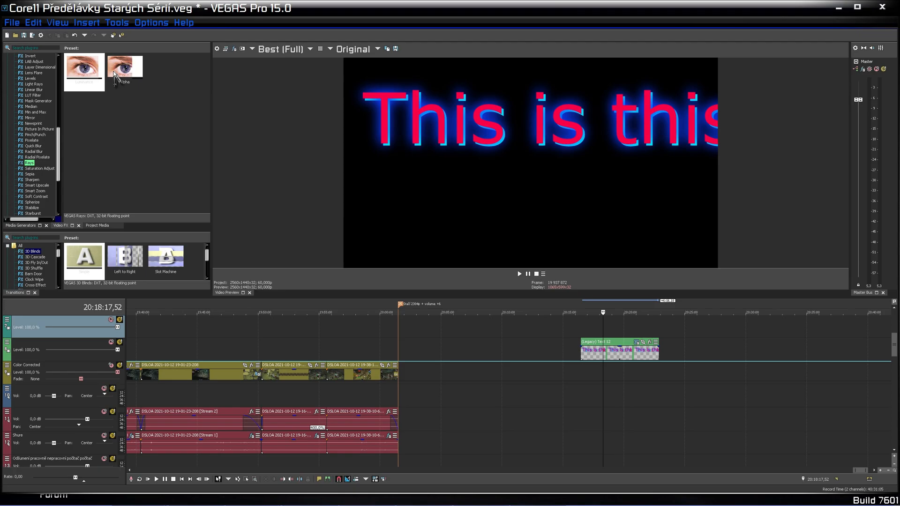
left_click_drag(114, 75, 622, 355)
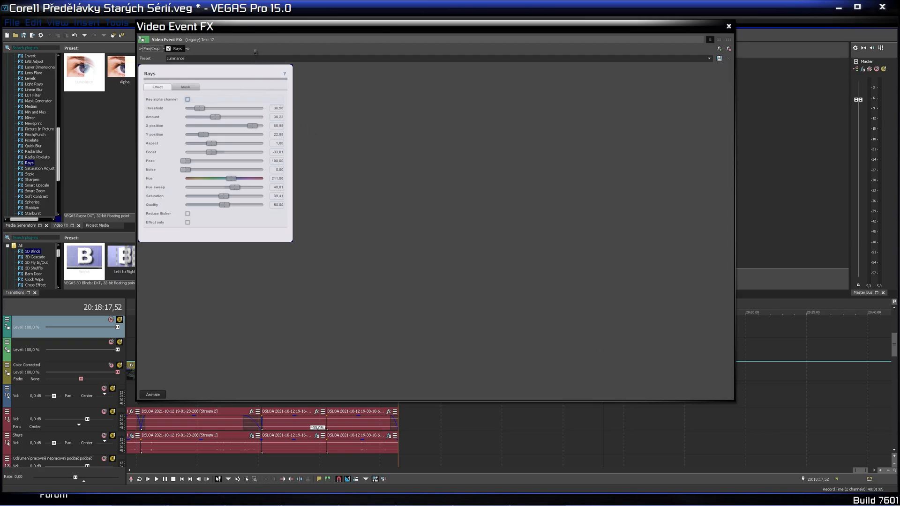
Uncover the video preview and place the playhead at 20:19:59,57 to examine the Rays effect on the text.
left_click_drag(302, 35, 596, 366)
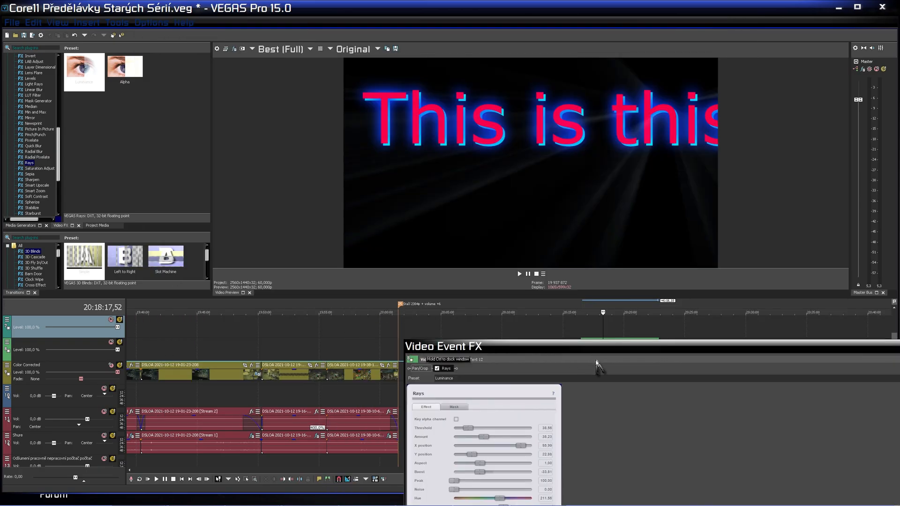
left_click(623, 328)
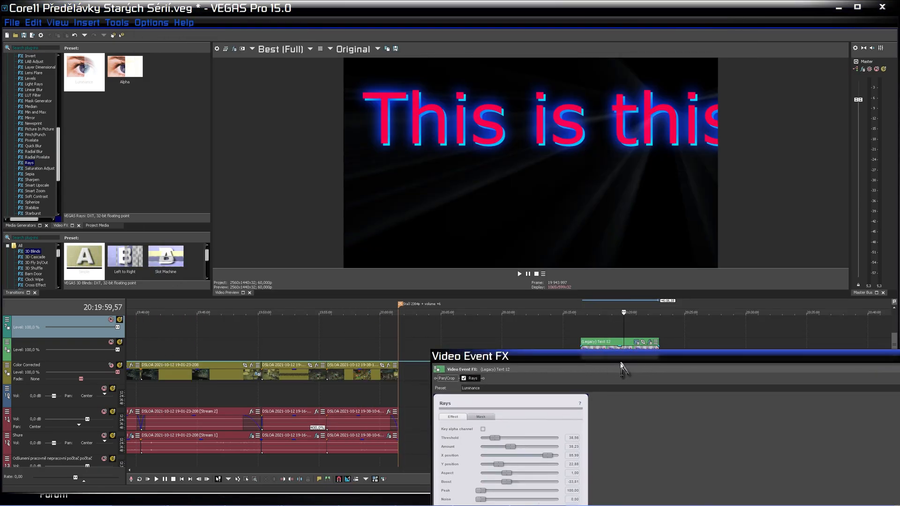
left_click_drag(620, 362, 470, 143)
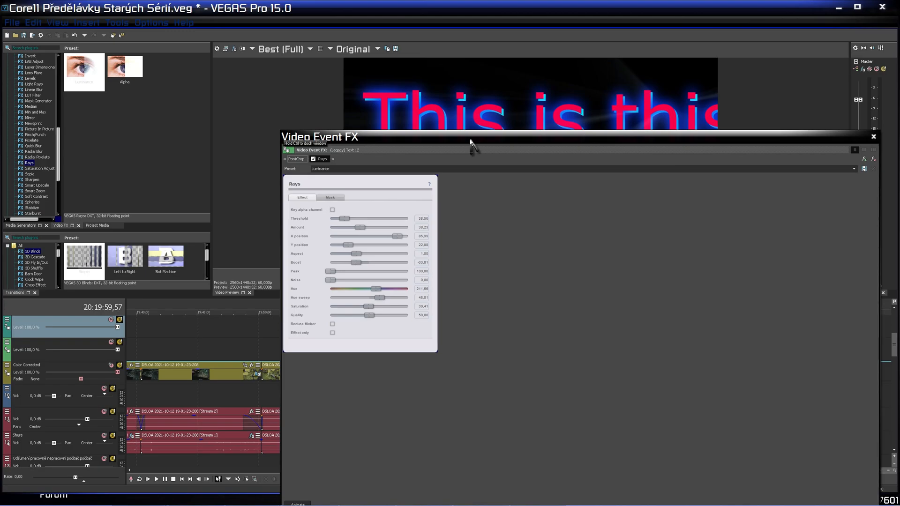
left_click_drag(470, 143, 468, 143)
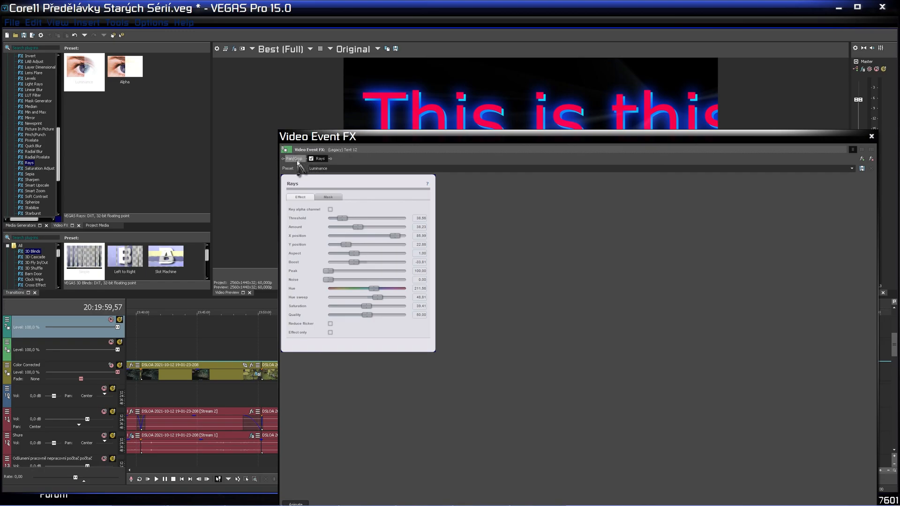
Remove the Rays effect from the text event and close its Video Event FX window.
left_click(321, 160)
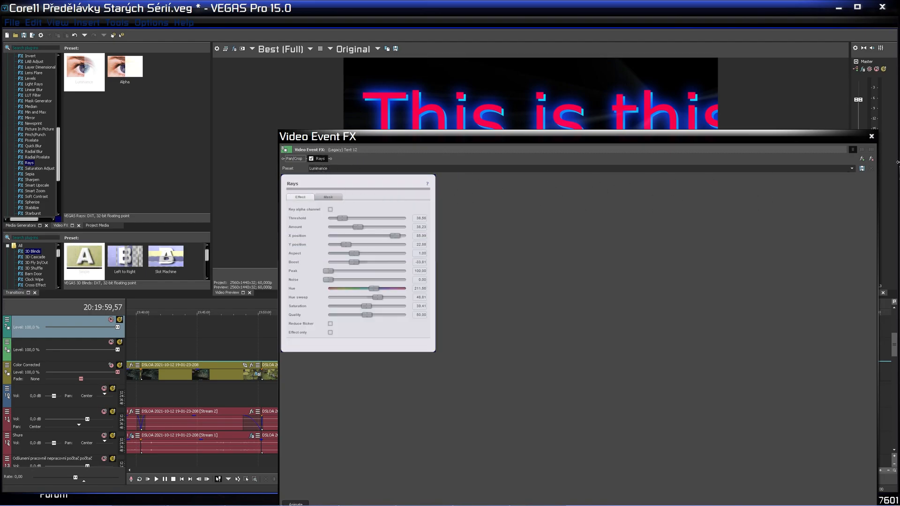
left_click(870, 160)
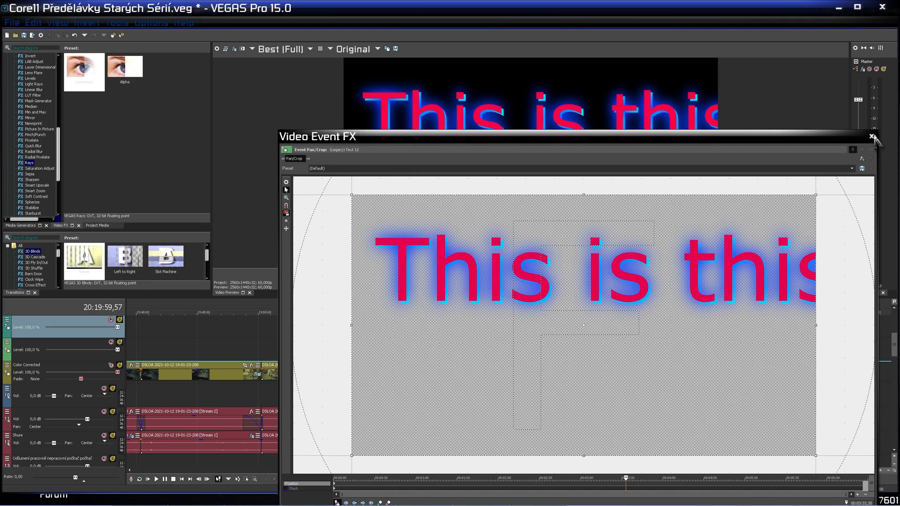
left_click(872, 137)
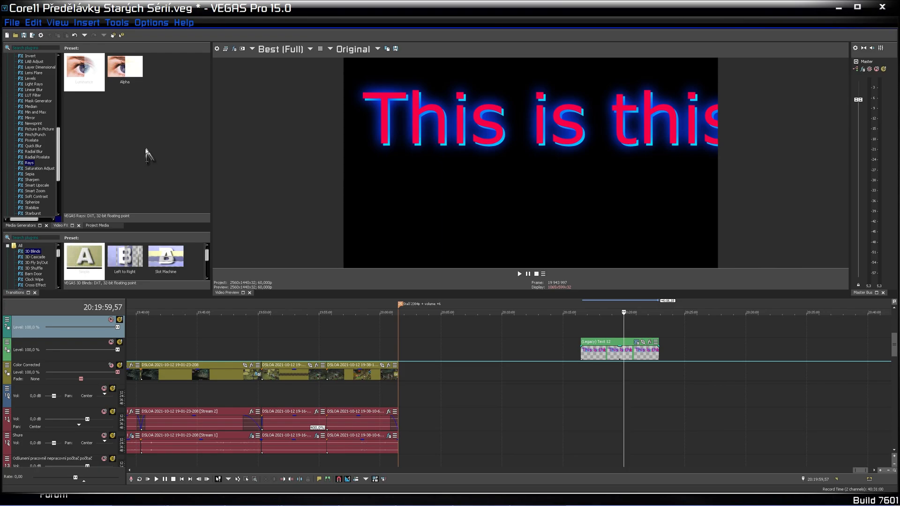
Apply the Light Rays video effect with the Intense Light Rays preset to the text event on the timeline.
left_click_drag(59, 160, 61, 148)
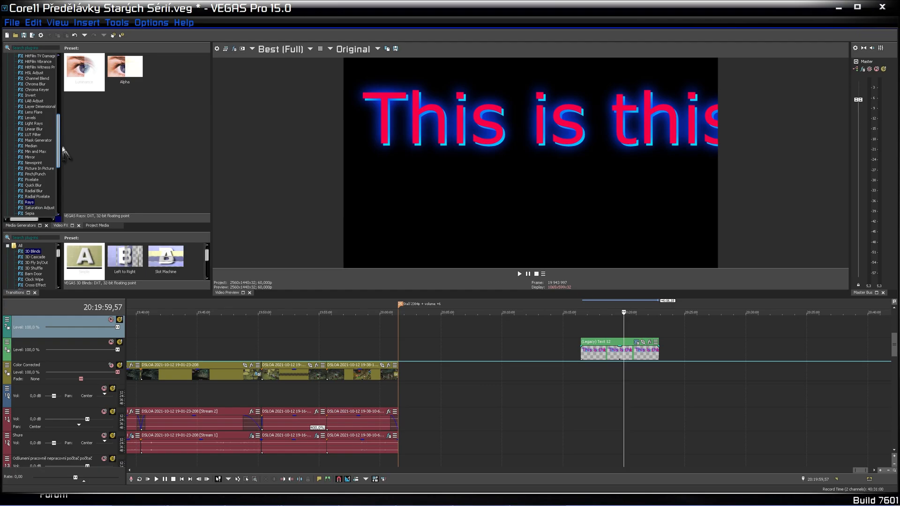
left_click(34, 123)
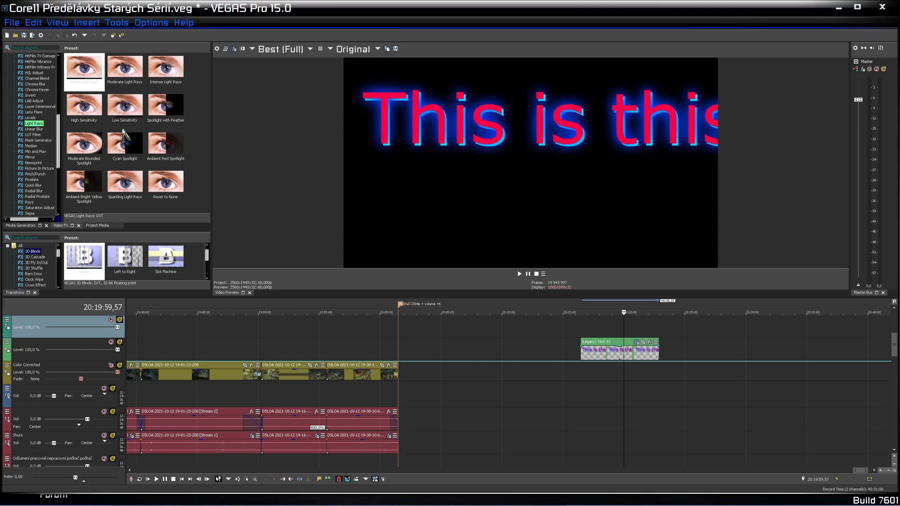
left_click(125, 113)
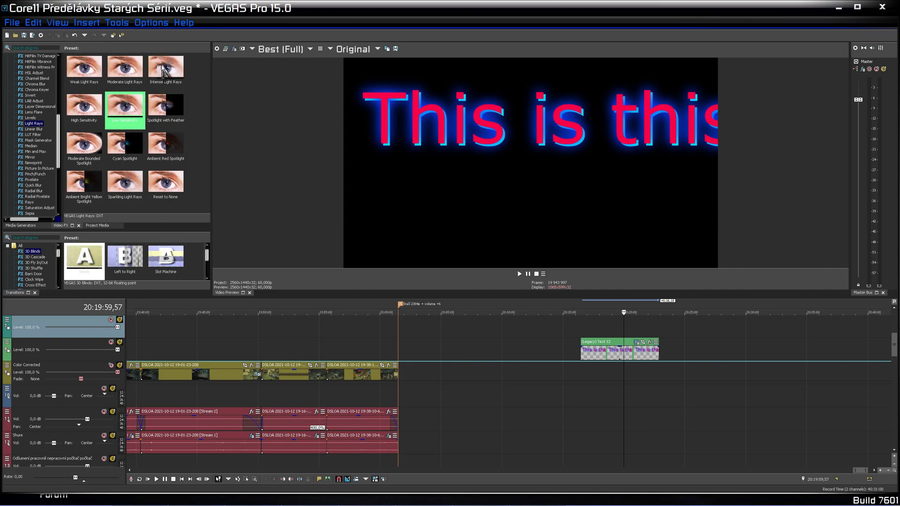
left_click_drag(163, 67, 573, 312)
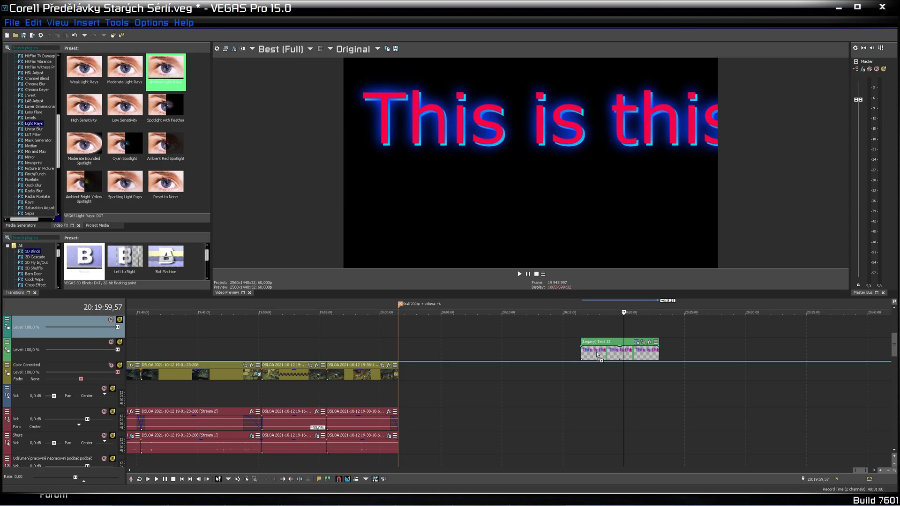
left_click_drag(612, 355, 614, 356)
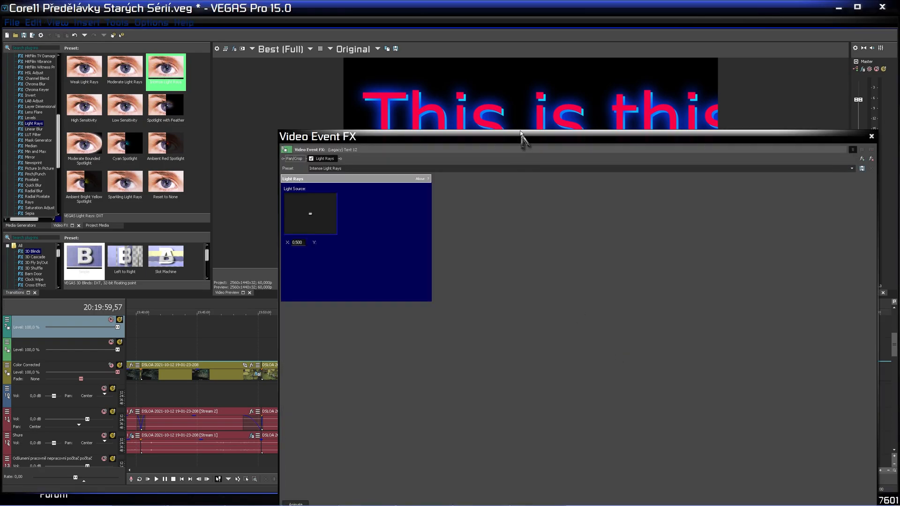
Reposition the effect window clear of the preview and move the light source to about X 0.480, Y 0.417.
left_click_drag(506, 136, 592, 276)
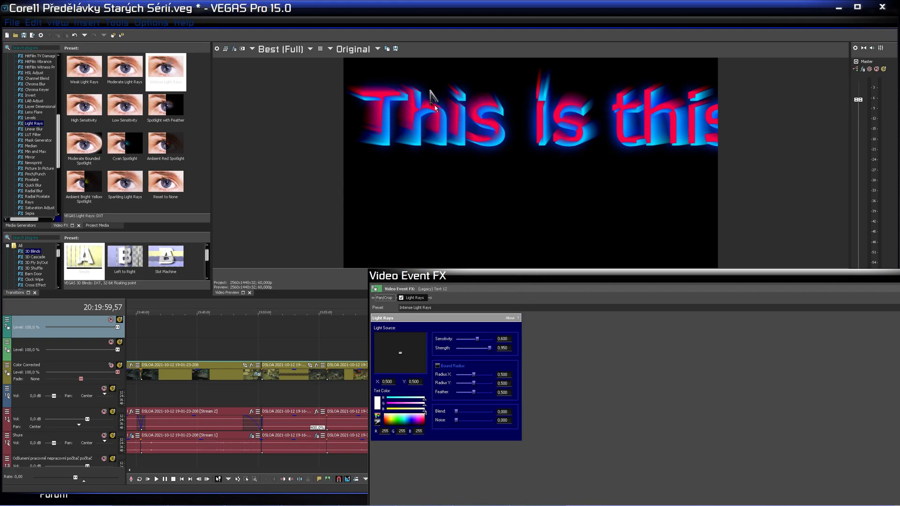
left_click_drag(617, 277, 603, 201)
left_click_drag(800, 213, 899, 213)
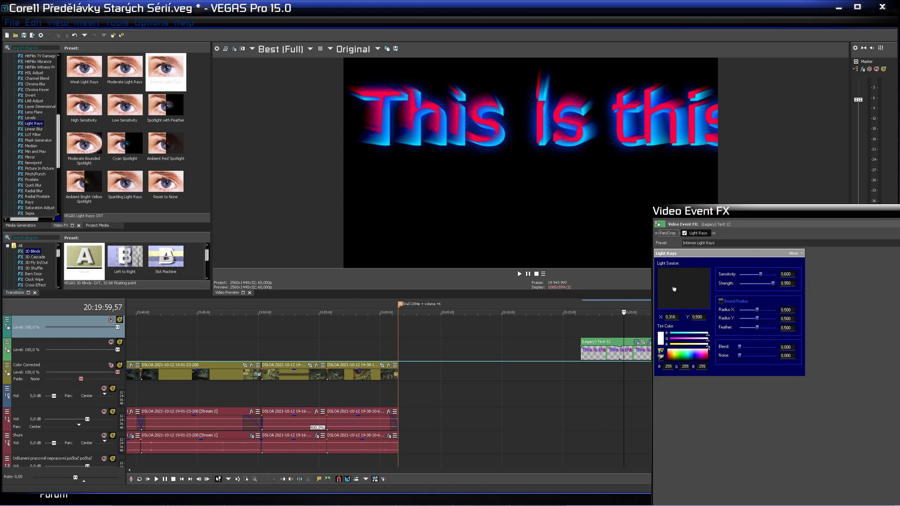
mouse_move(674, 289)
left_mouse_down()
mouse_move(666, 271)
mouse_move(672, 286)
left_mouse_up()
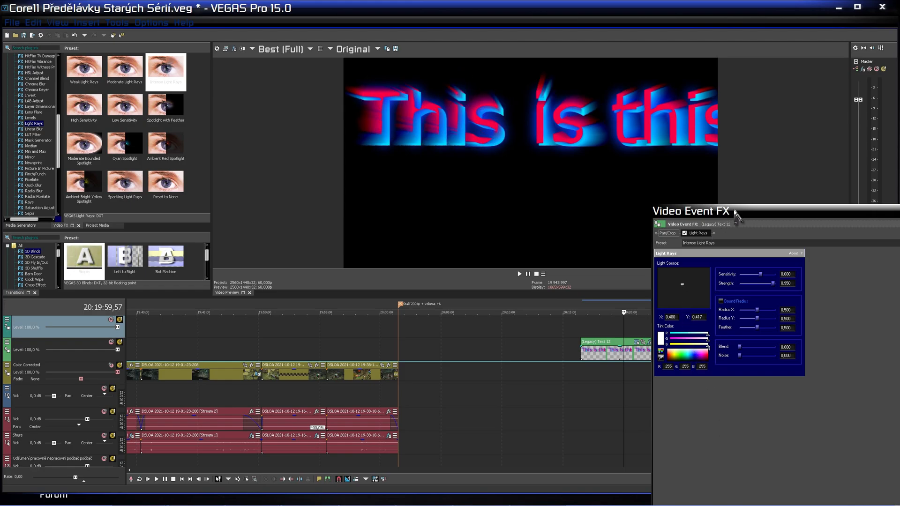
Set the Light Rays sensitivity to 1.000 and keep the noise at 0.000.
left_click_drag(739, 217, 761, 163)
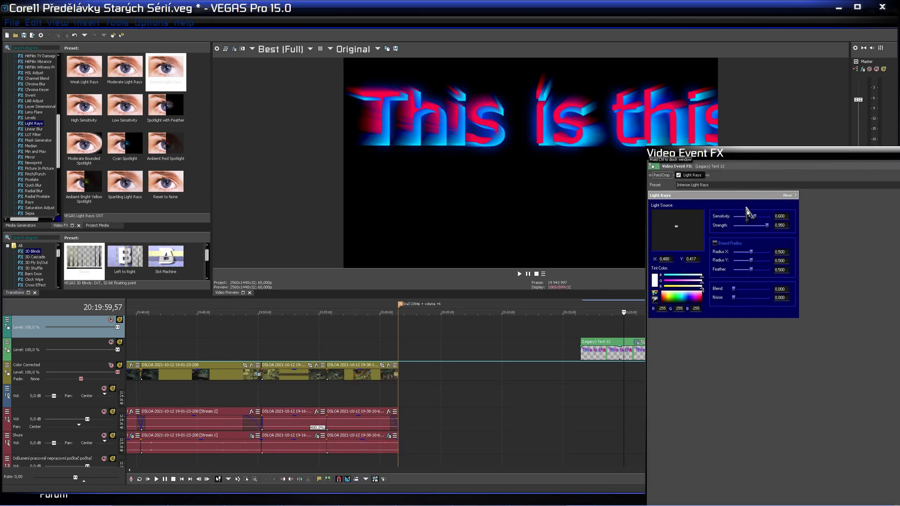
left_click_drag(754, 216, 883, 215)
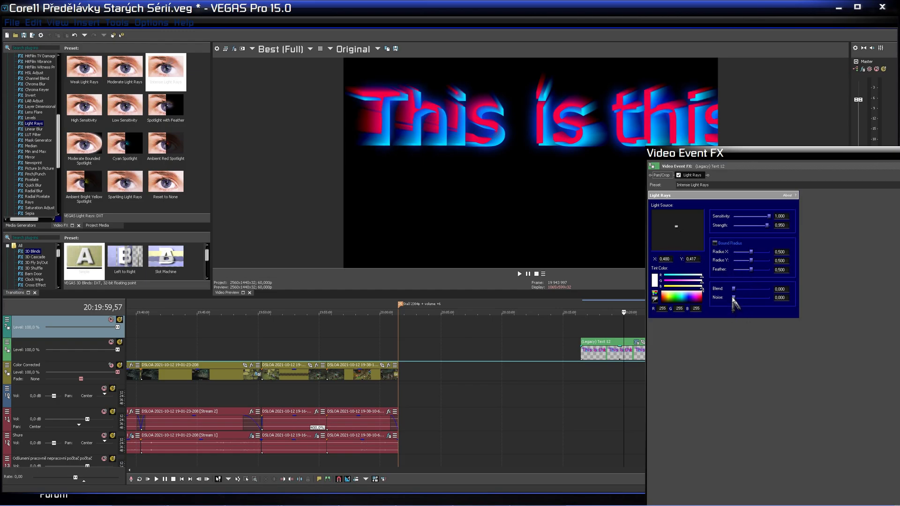
left_click_drag(733, 299, 678, 300)
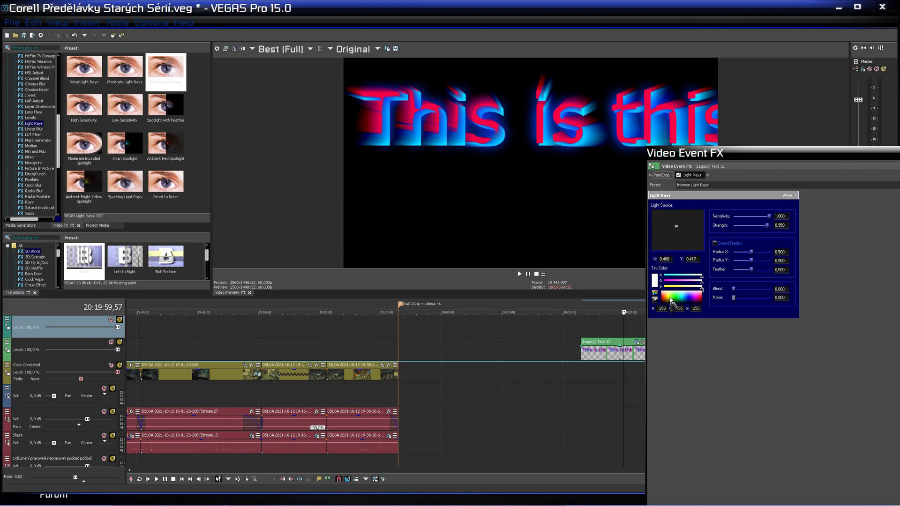
Try green and dark red tint colours on the light rays, restoring white (255, 255, 255).
left_click(676, 298)
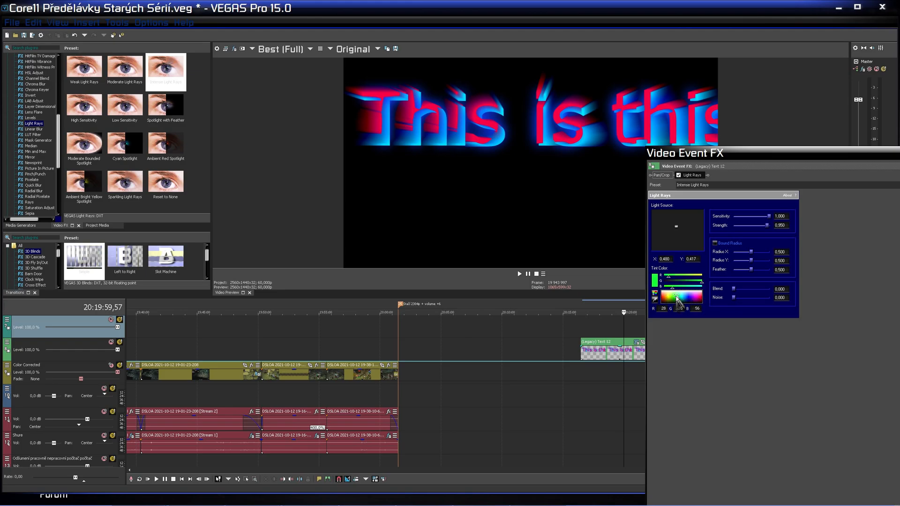
left_click_drag(676, 300, 696, 300)
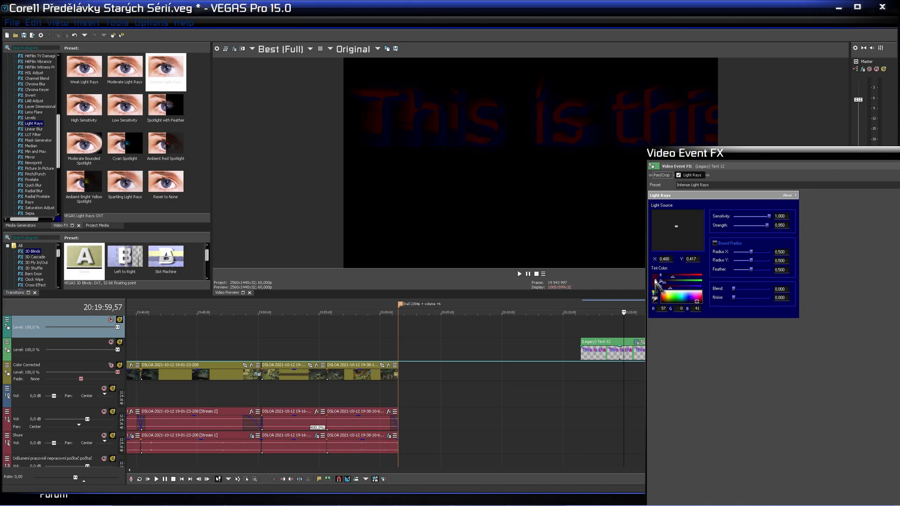
left_click_drag(679, 302, 676, 322)
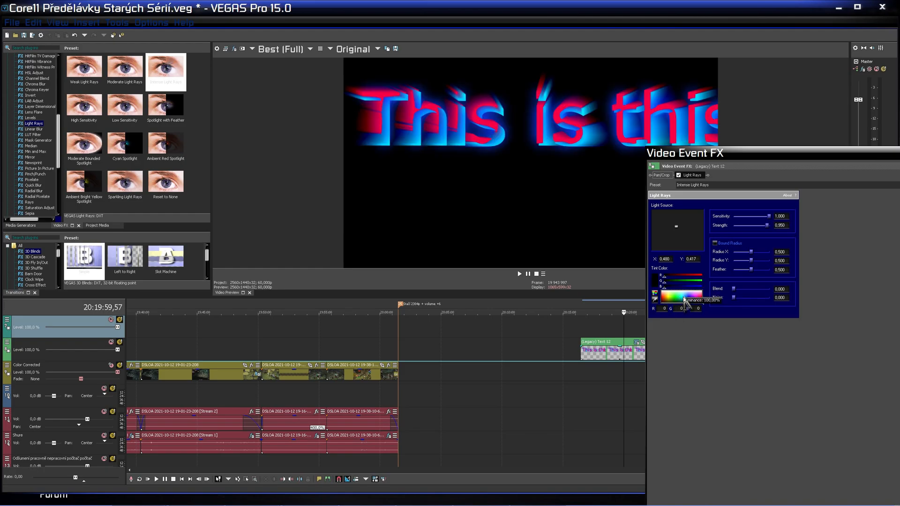
left_click(683, 303)
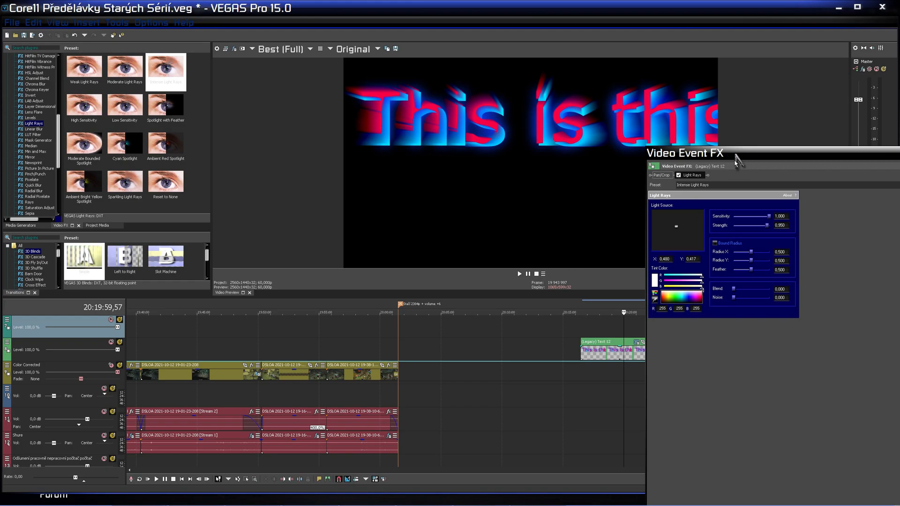
Show the Light Rays keyframe timeline and add a keyframe at 00:03:51,33 with the light source at about X 0.908, Y 0.408.
left_click_drag(737, 156, 288, 41)
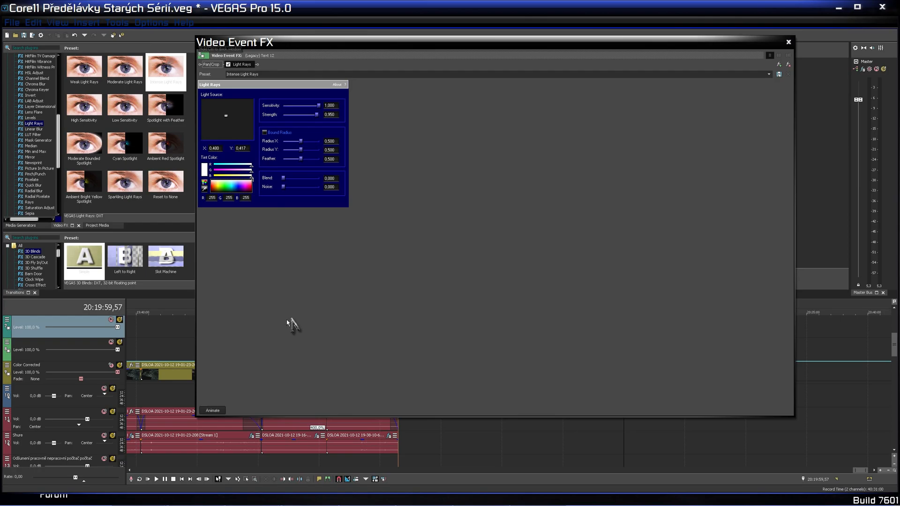
left_click(212, 411)
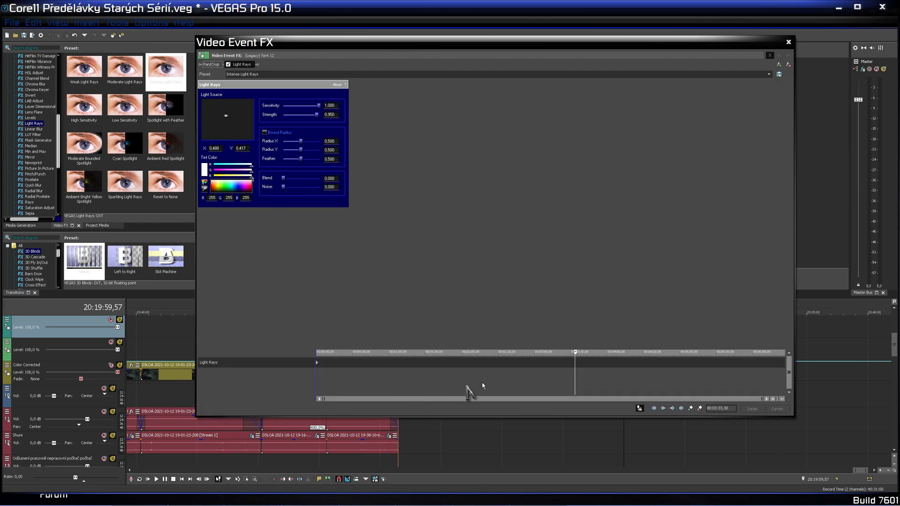
left_click(317, 364)
left_click_drag(307, 47, 230, 86)
left_click(537, 403)
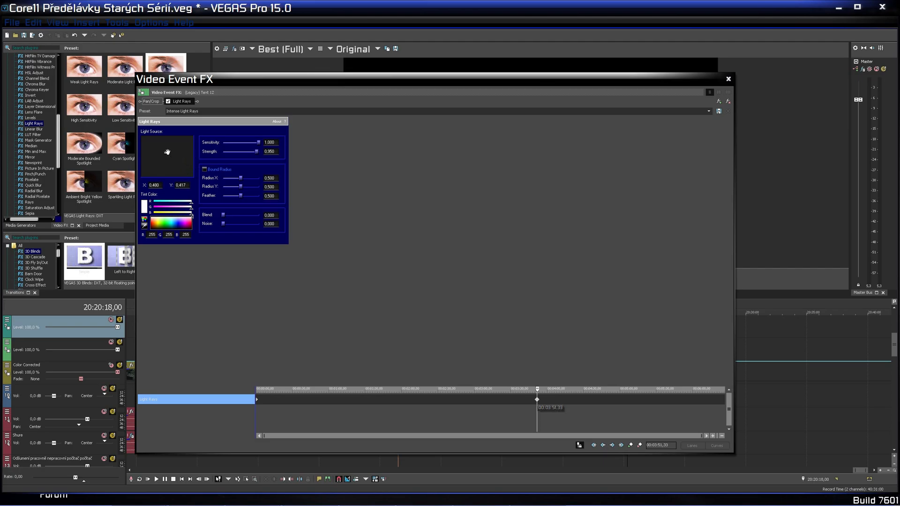
left_click_drag(167, 153, 189, 151)
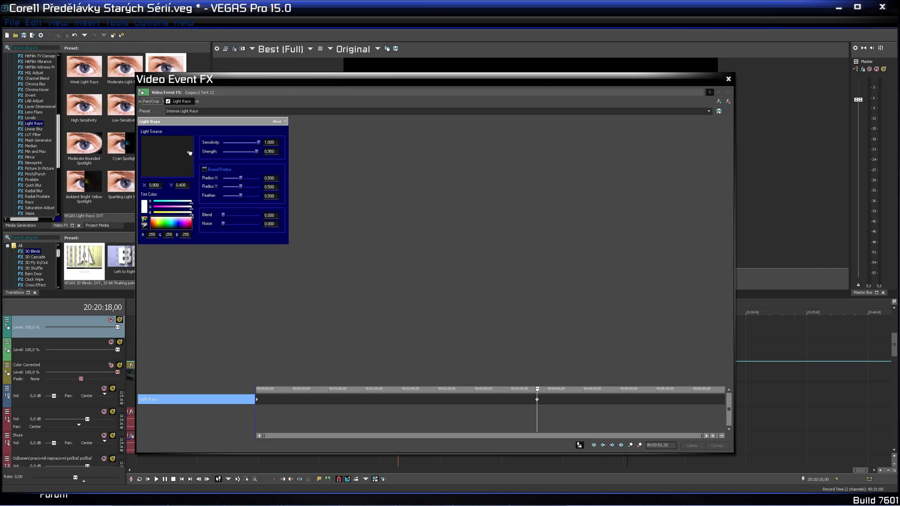
Review the light source animation in the preview from the first keyframe to the one at 00:03:51,33.
left_click_drag(259, 85, 362, 137)
left_click_drag(577, 179, 633, 96)
left_click(610, 414)
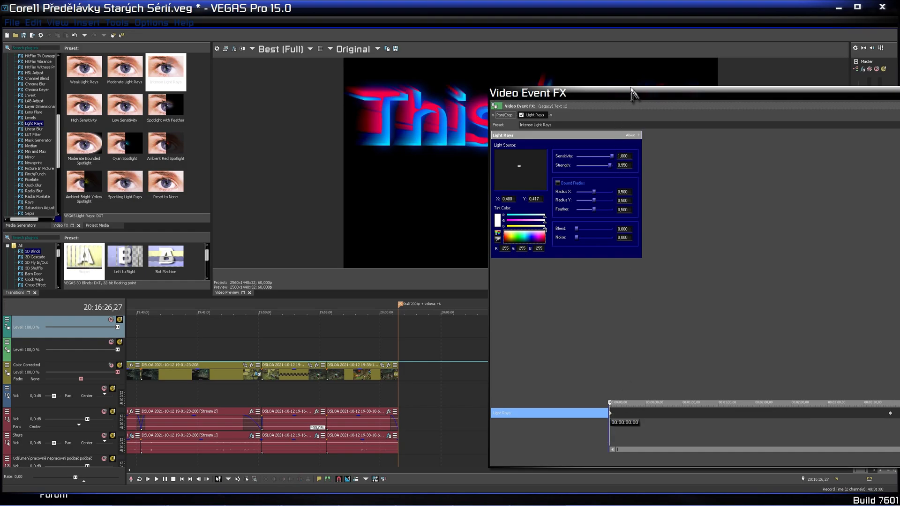
left_click_drag(634, 87, 428, 241)
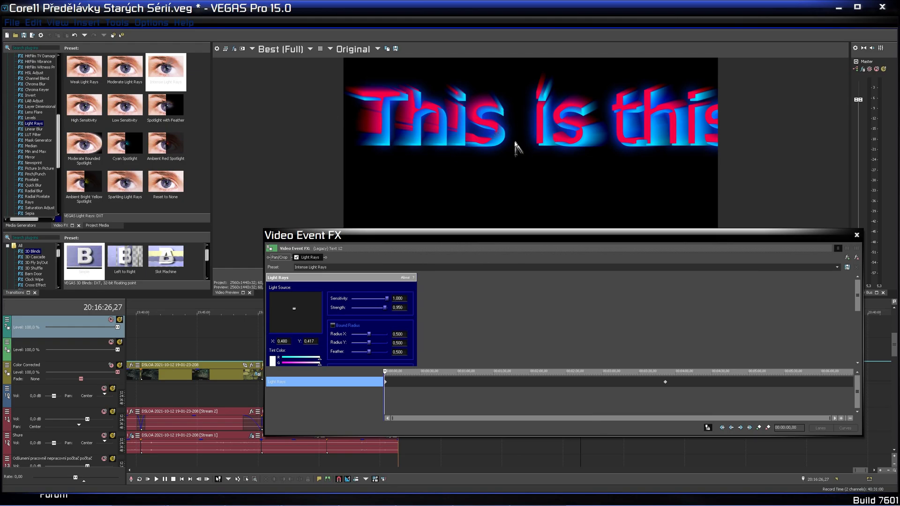
left_click_drag(399, 389, 439, 388)
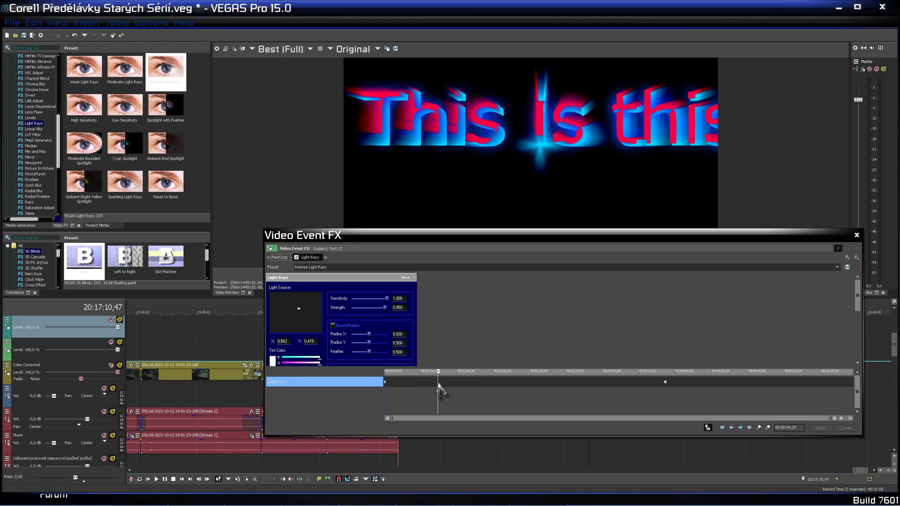
left_click(517, 388)
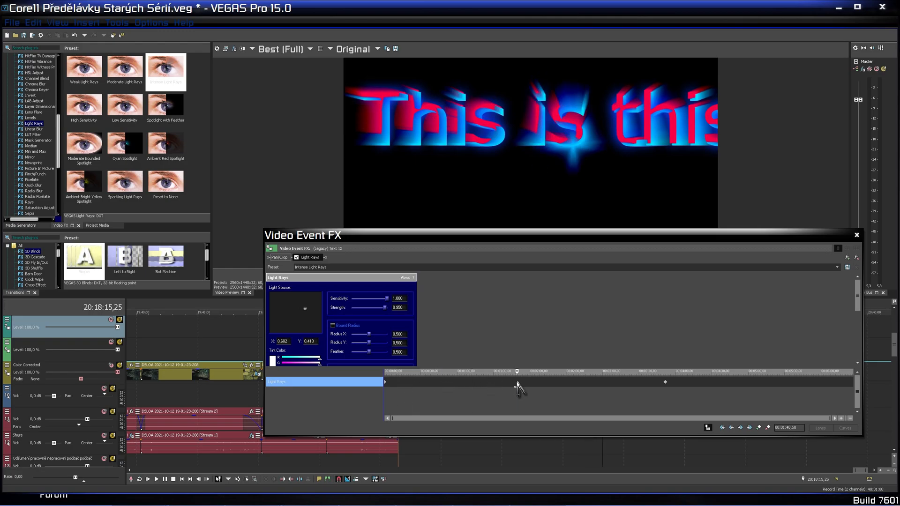
left_click(609, 387)
left_click(642, 387)
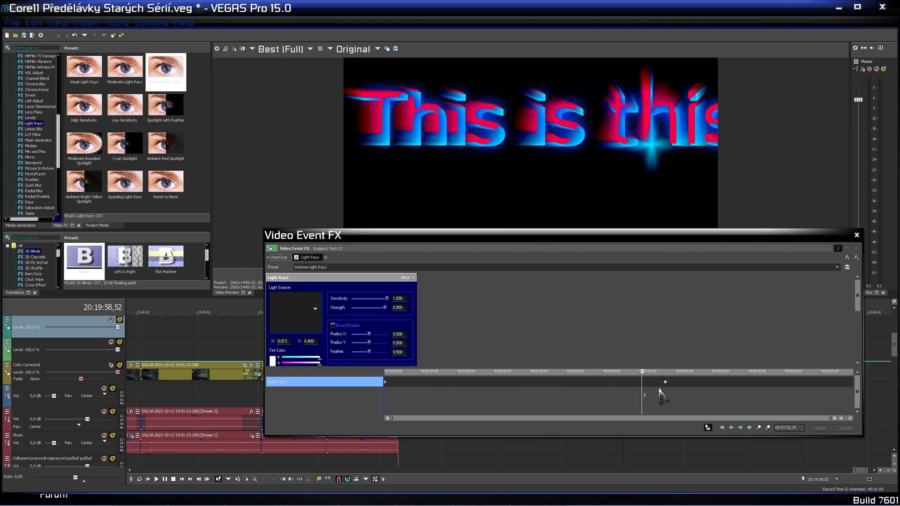
left_click(665, 383)
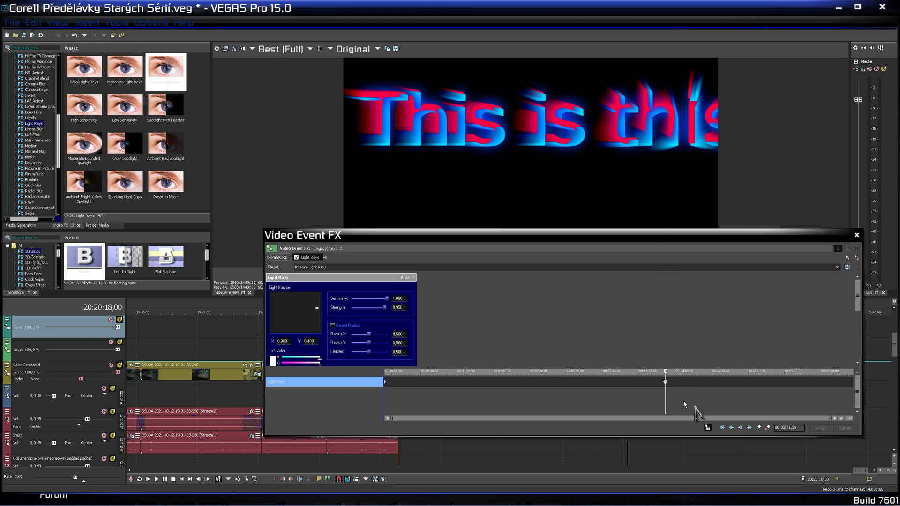
Add an intermediate Light Rays keyframe at 00:01:45,29 with the light source at about X 0.513, Y 0.867, and scrub through the animation up to it.
left_click(512, 383)
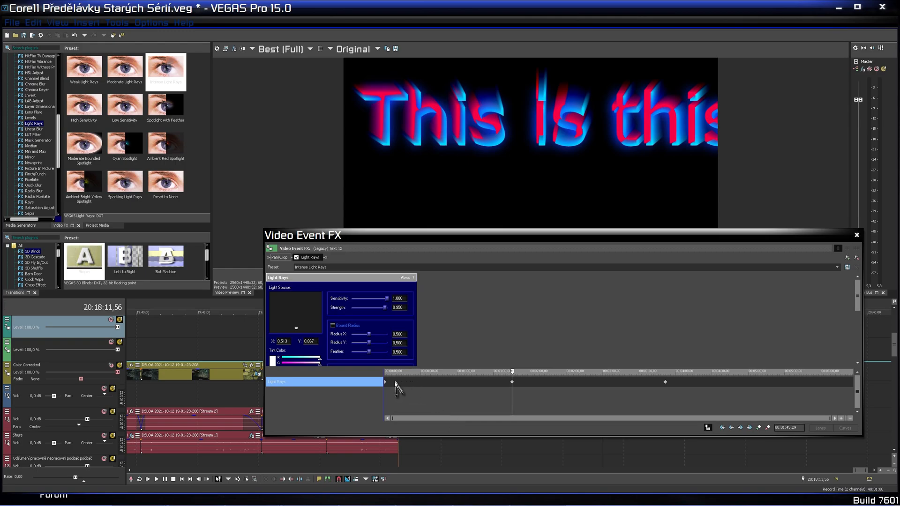
left_click_drag(298, 330, 298, 320)
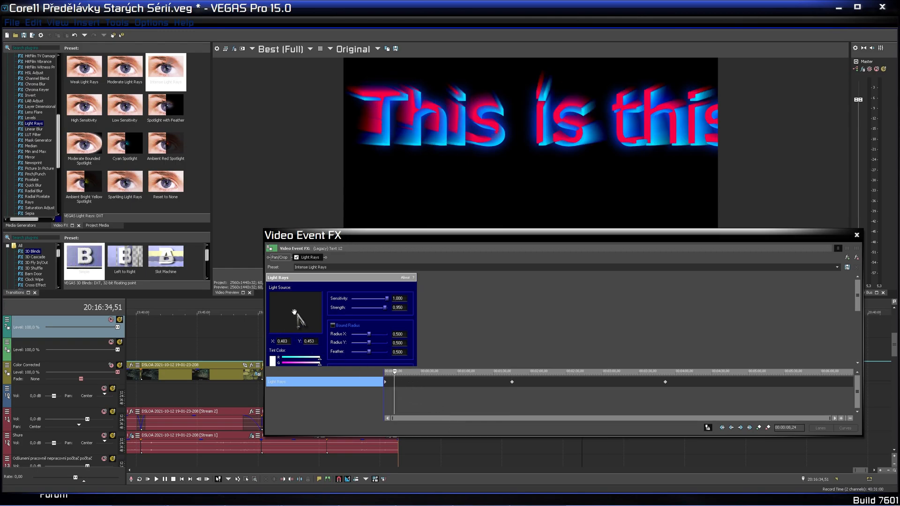
left_click_drag(429, 385, 503, 387)
left_click(511, 388)
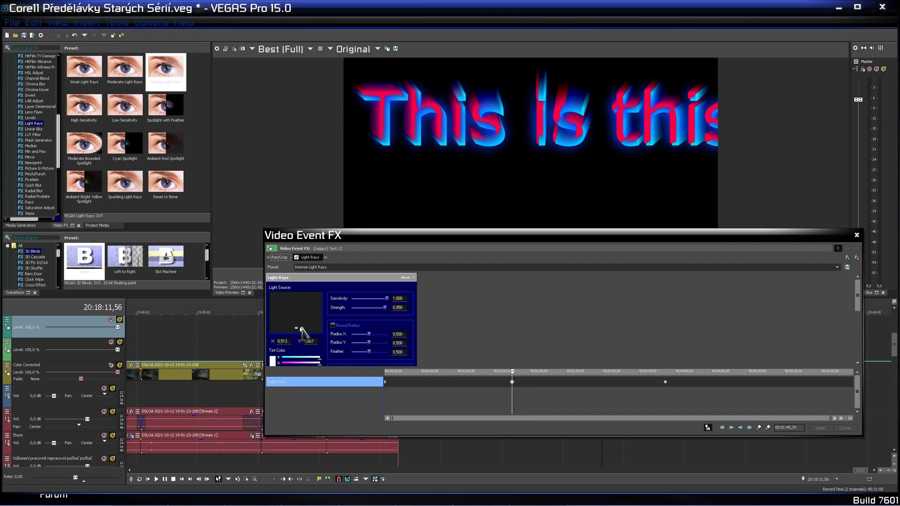
Review the light source animation up to the last keyframe, check the Light Rays preset list and close the effect settings.
left_click_drag(531, 387, 664, 385)
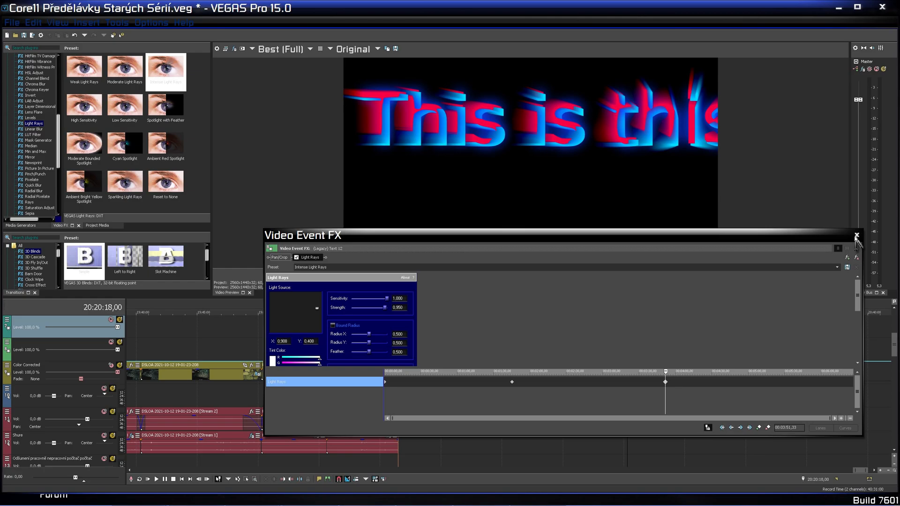
left_click(836, 267)
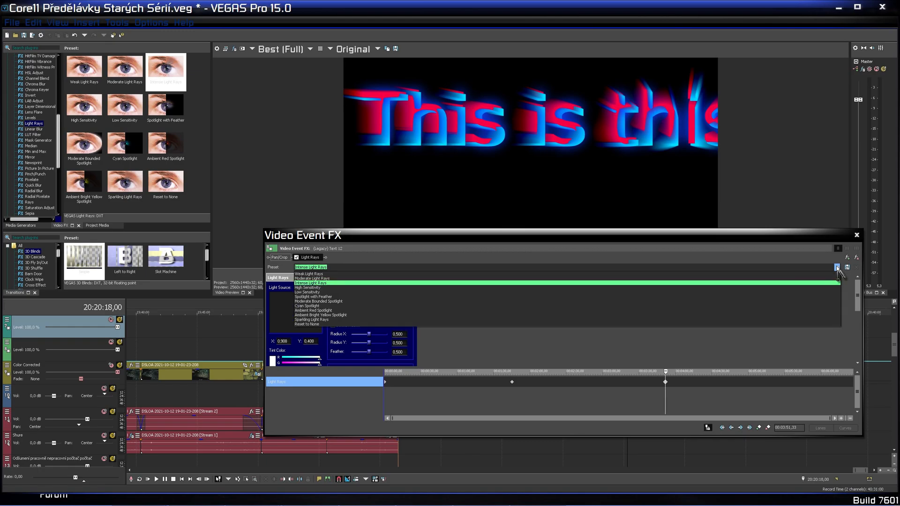
left_click(837, 267)
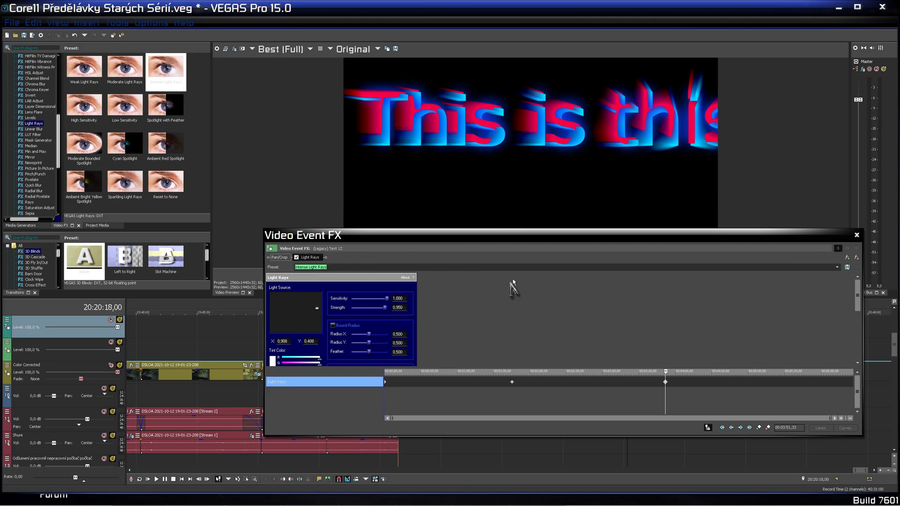
left_click(855, 235)
Check the animated light rays at several points across the Legacy Text event, returning to the event's start.
left_click(584, 321)
left_click(593, 323)
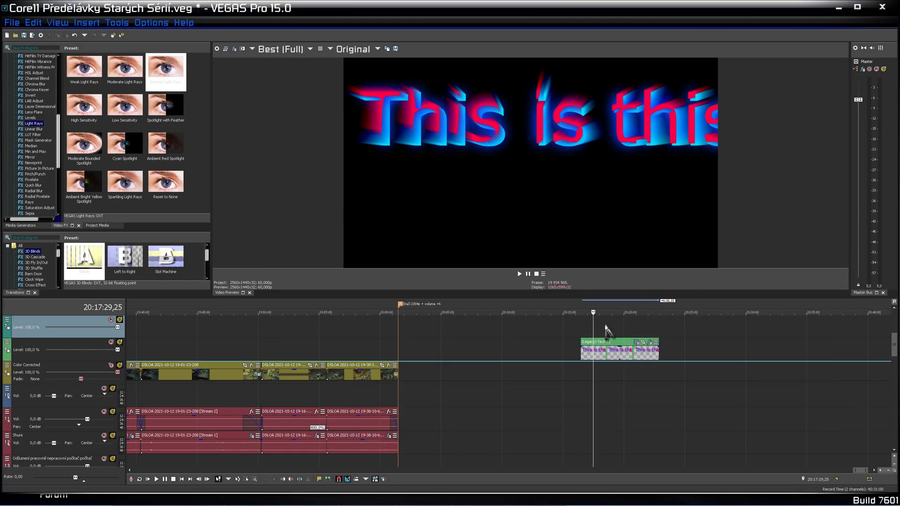
left_click(605, 325)
left_click(617, 327)
left_click(638, 328)
left_click(651, 328)
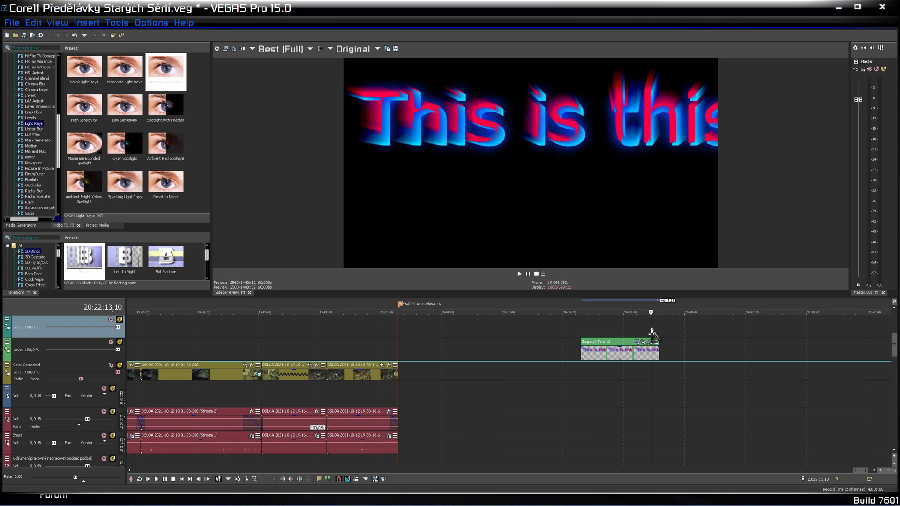
left_click(582, 328)
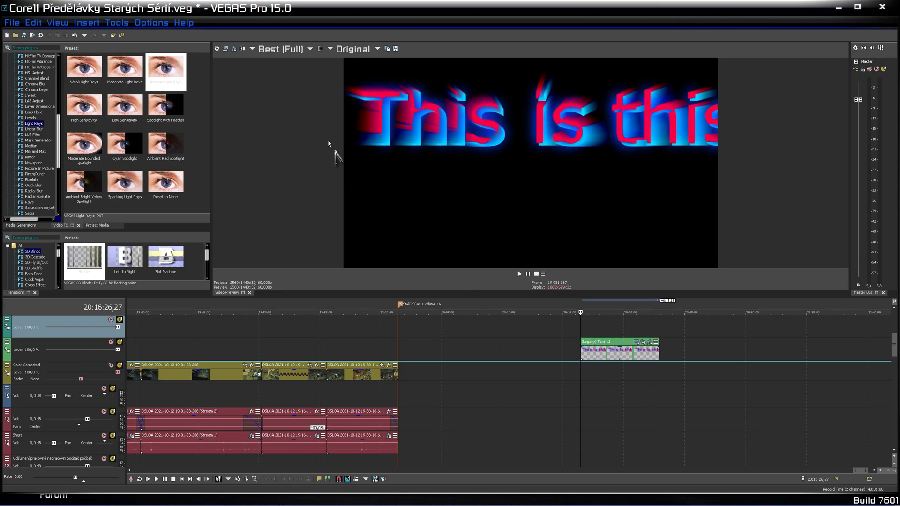
Set the video preview quality to Draft (Quarter).
left_click(294, 49)
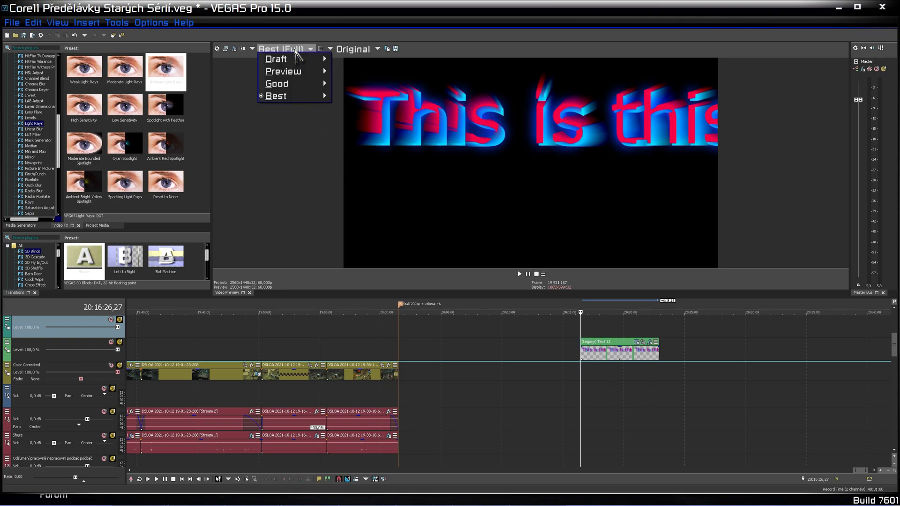
mouse_move(293, 60)
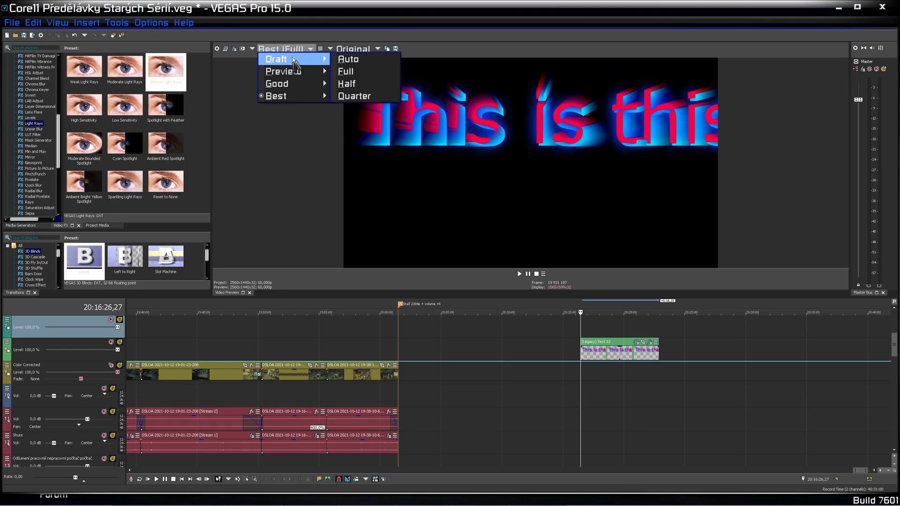
left_click(354, 97)
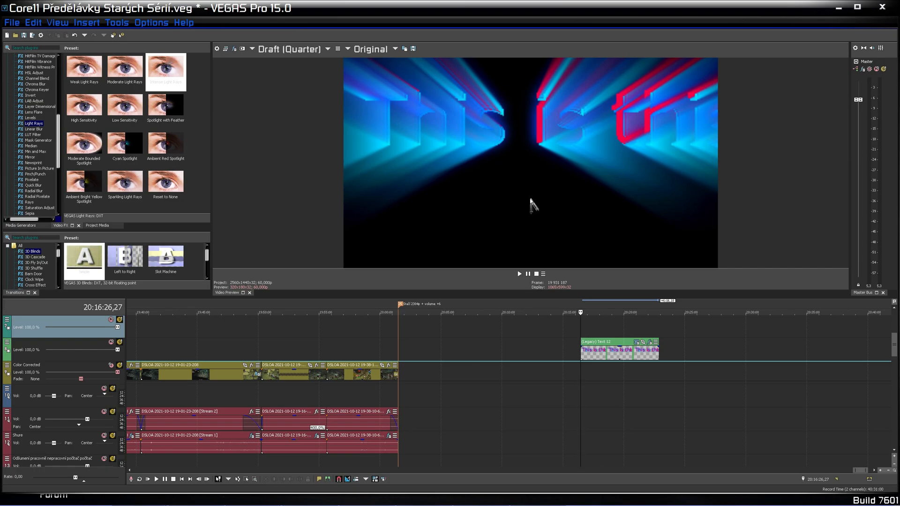
Play the text event in short bursts and step through it to examine the light rays at the reduced preview quality.
key("space")
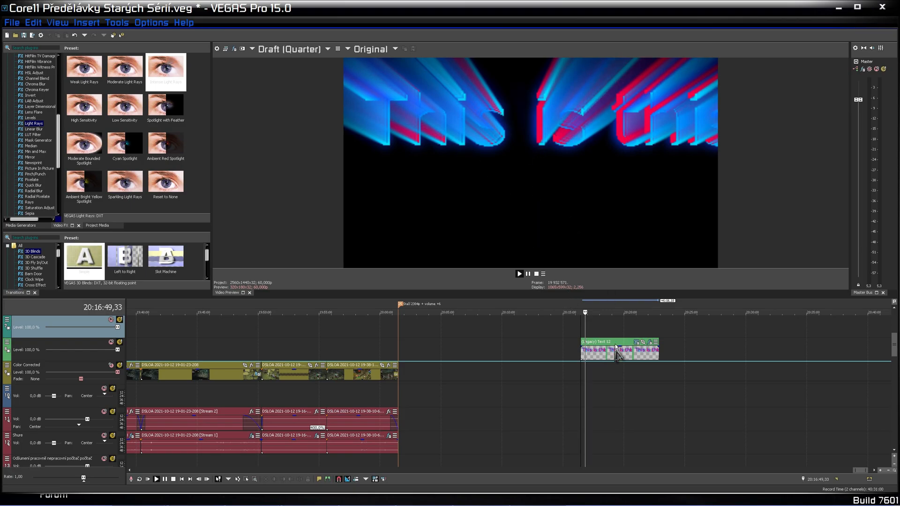
left_click(607, 328)
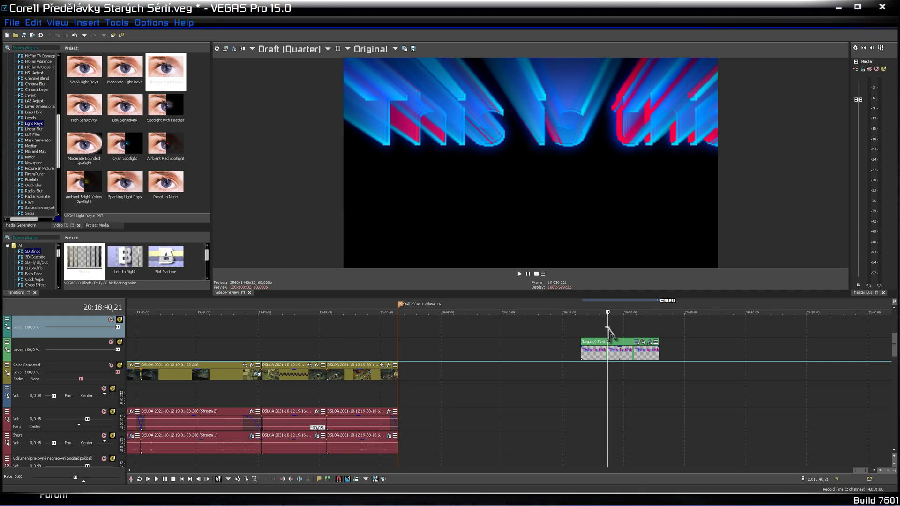
key("space")
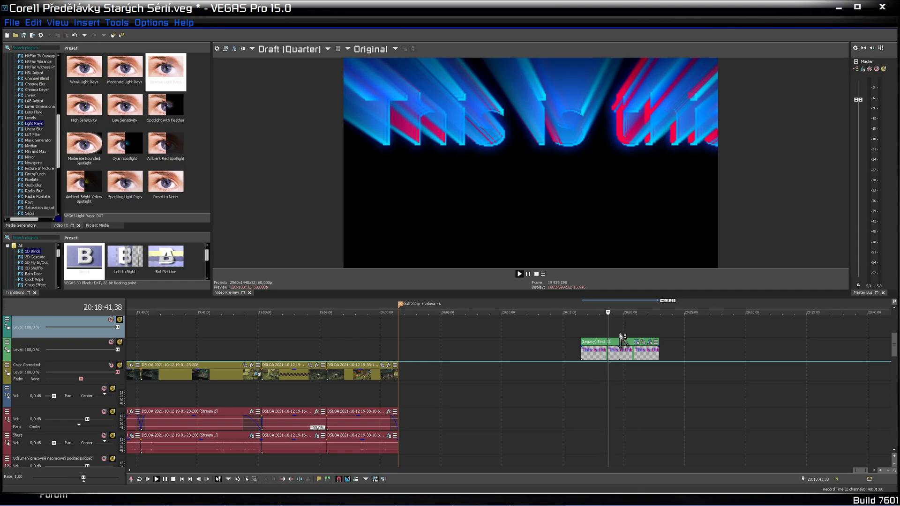
key("space")
left_click(616, 334)
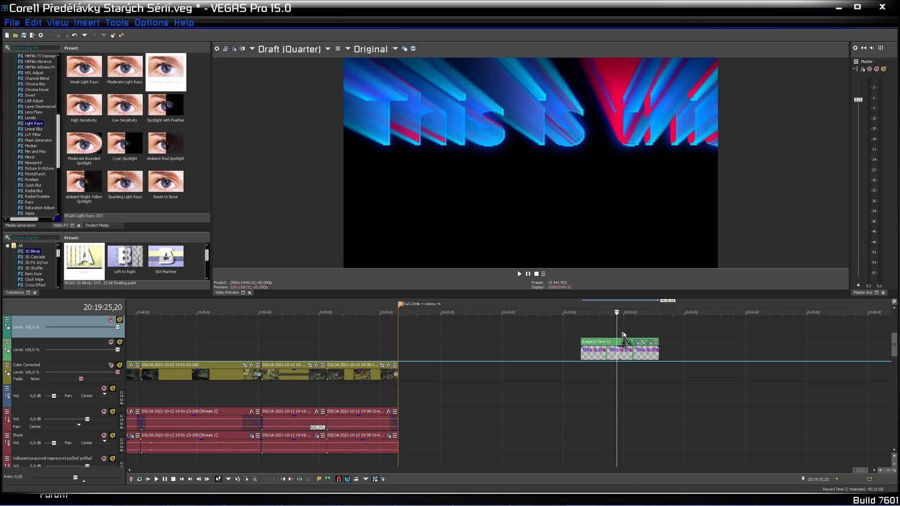
left_click(624, 333)
left_click(634, 333)
left_click(643, 334)
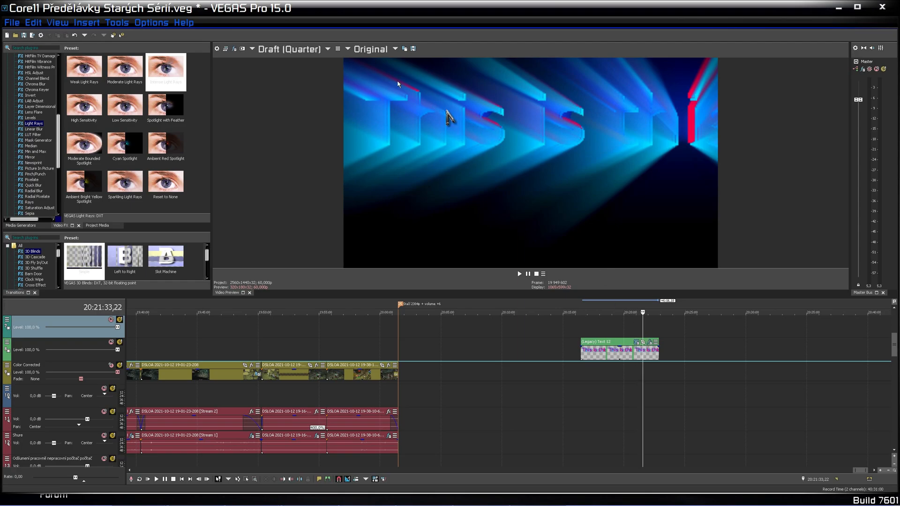
Set the video preview quality to Best (Full).
left_click(305, 51)
mouse_move(309, 94)
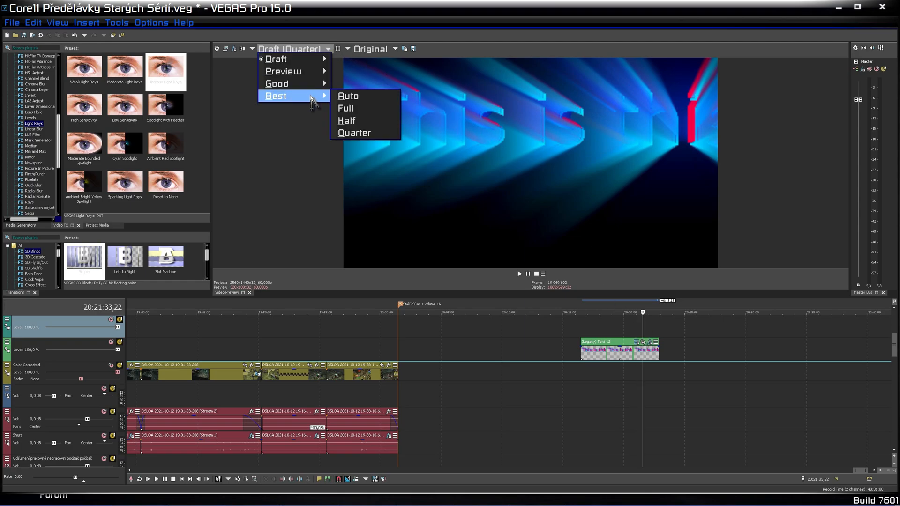
left_click(345, 110)
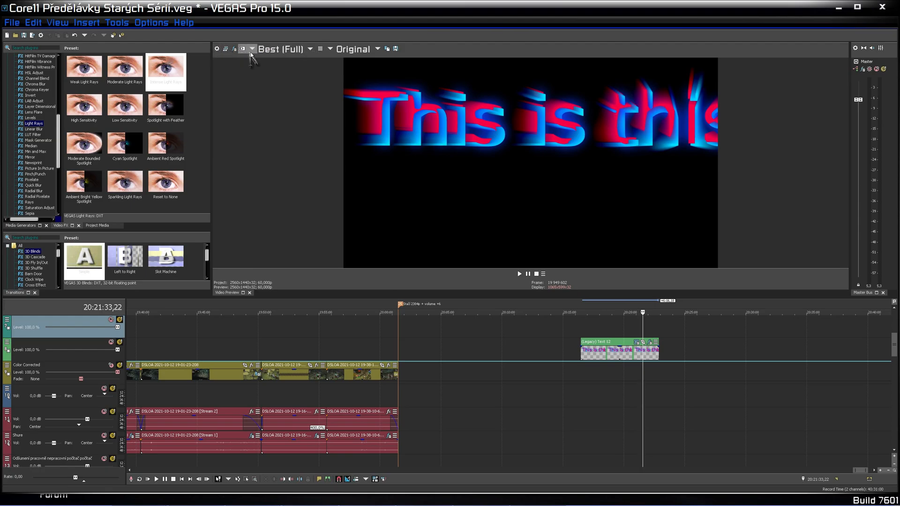
Examine the video preview's overlay options and its Original, PC and TV display options, keeping Original.
left_click(331, 49)
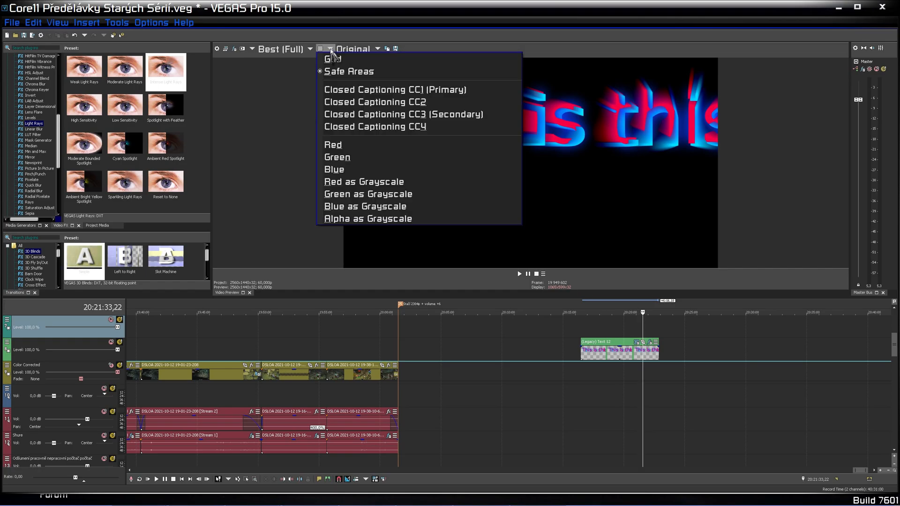
left_click(330, 50)
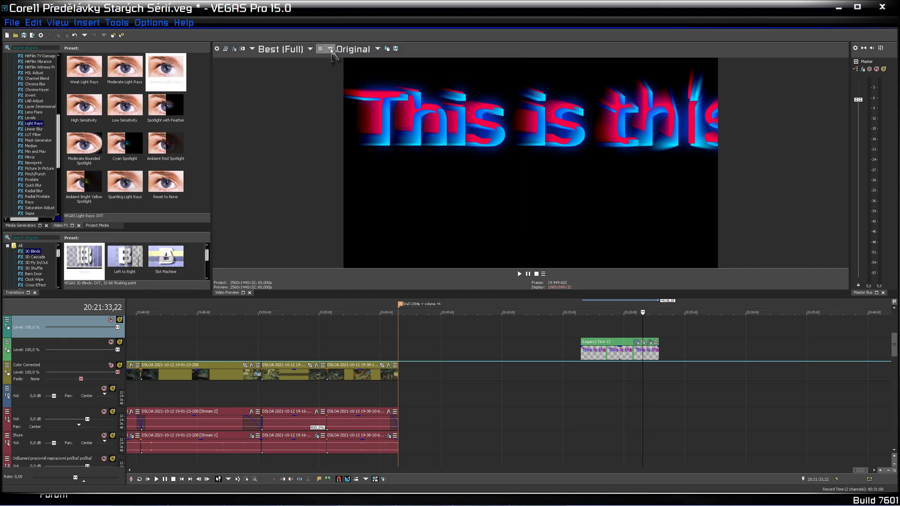
left_click(376, 50)
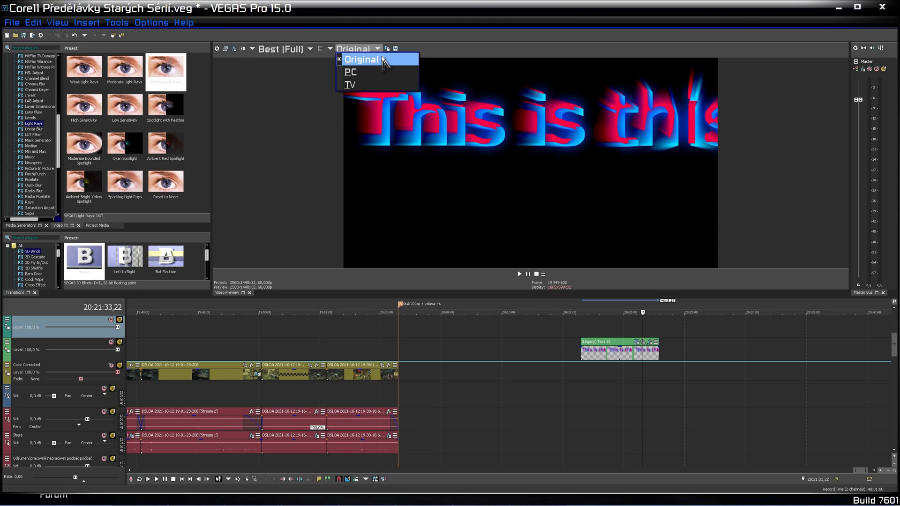
left_click(397, 36)
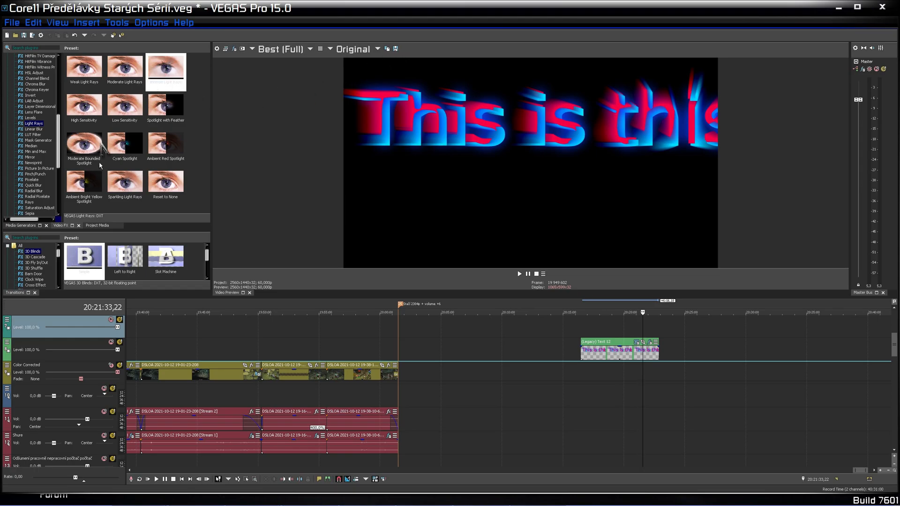
Browse the Project Media library from end to end and show the 3D Shuffle transition presets.
left_click(97, 226)
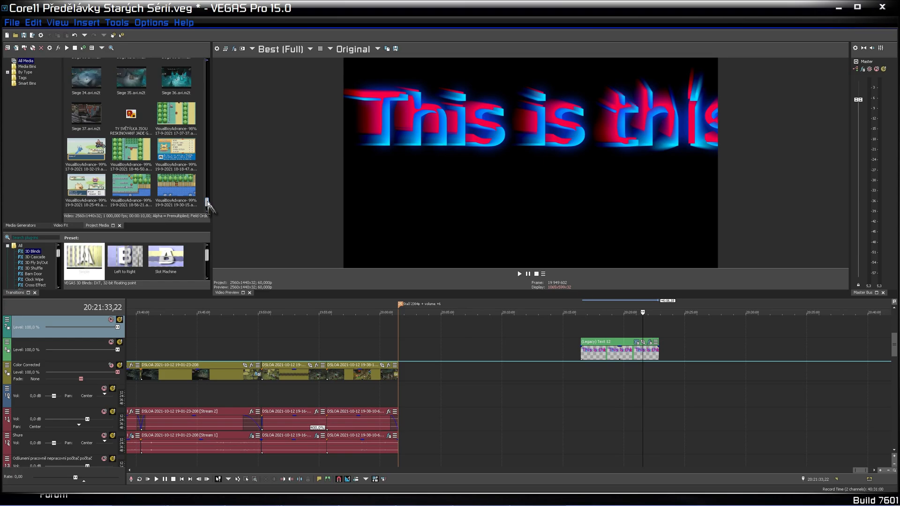
left_click_drag(207, 202, 212, 89)
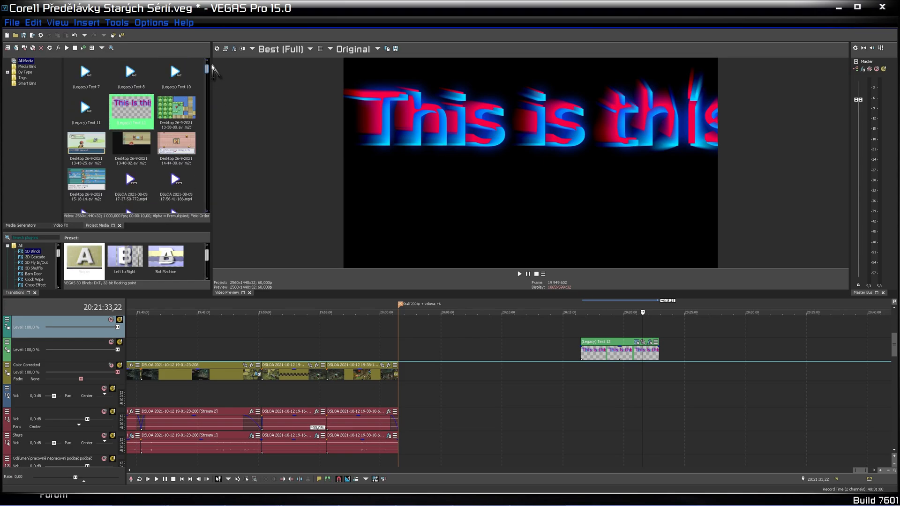
left_click_drag(215, 178, 213, 201)
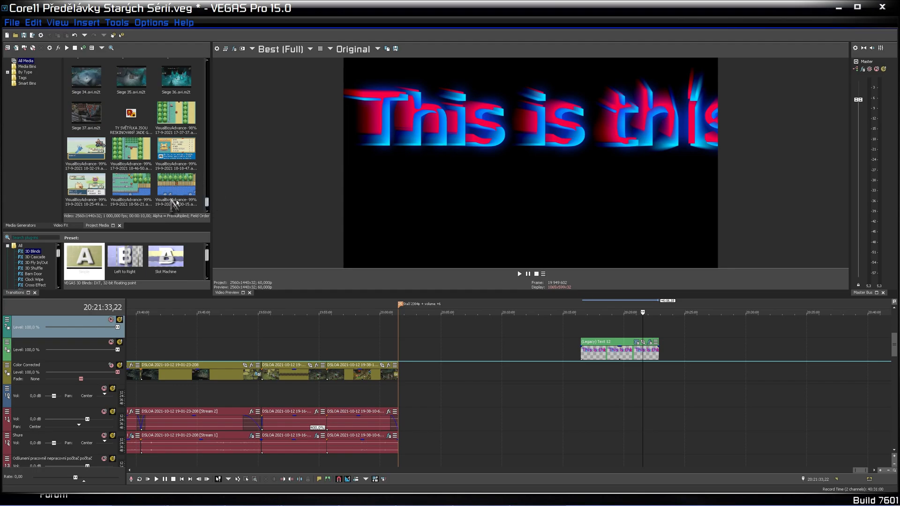
left_click_drag(207, 201, 209, 120)
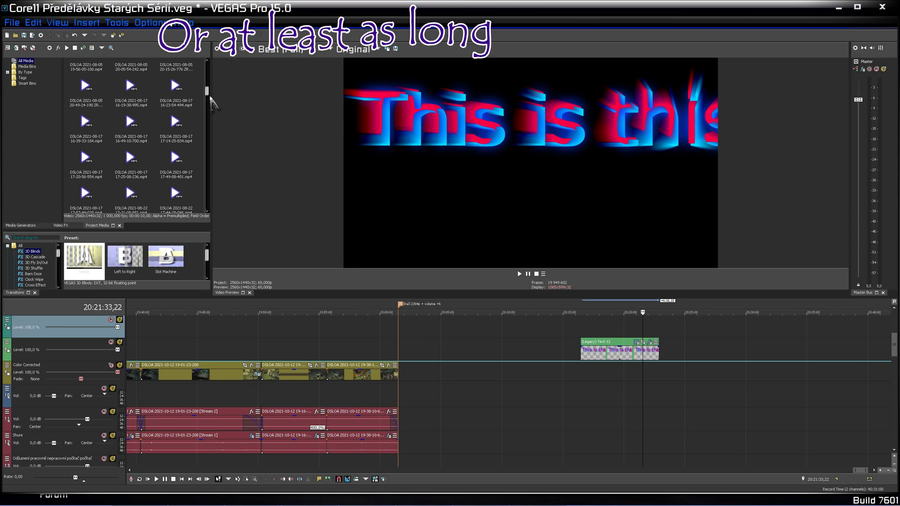
left_click_drag(208, 91, 215, 226)
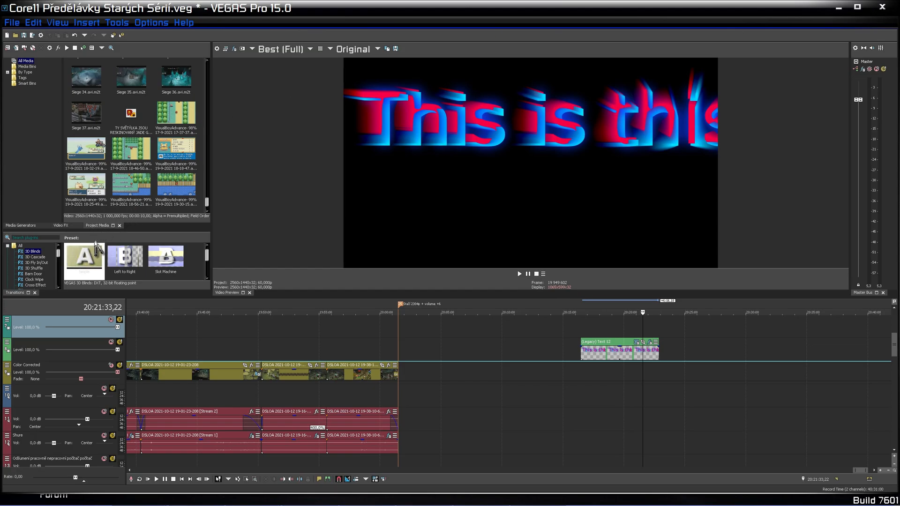
left_click(34, 268)
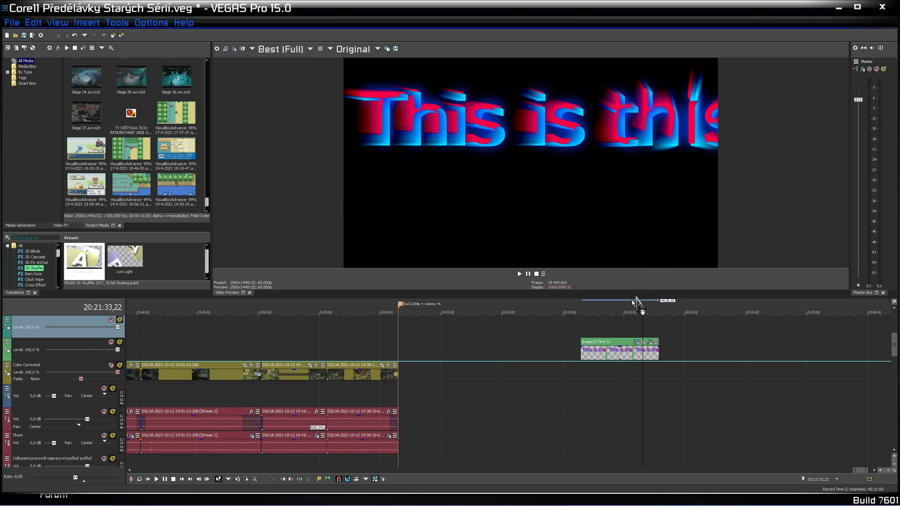
Preview the last gameplay clip, playing it from 19:58:24,04 and pausing at 19:58:33,18 to examine the master output levels.
left_click(349, 356)
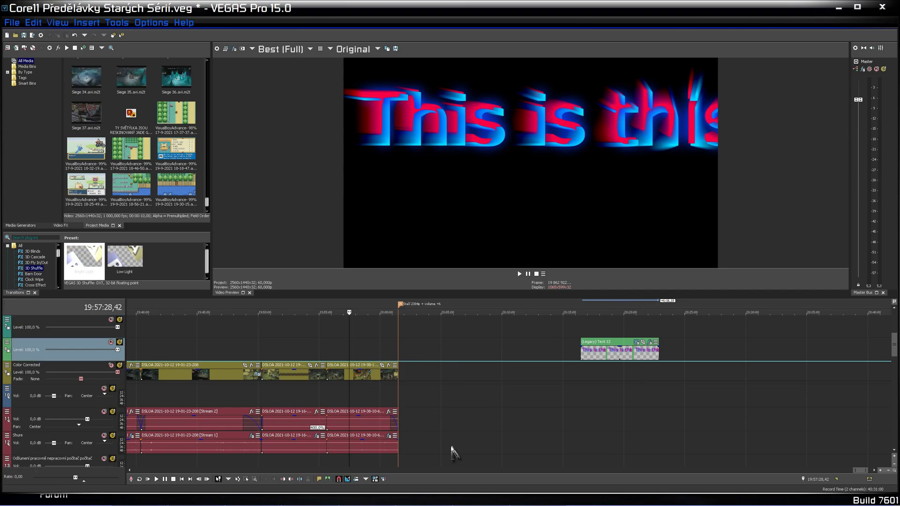
left_click(355, 357)
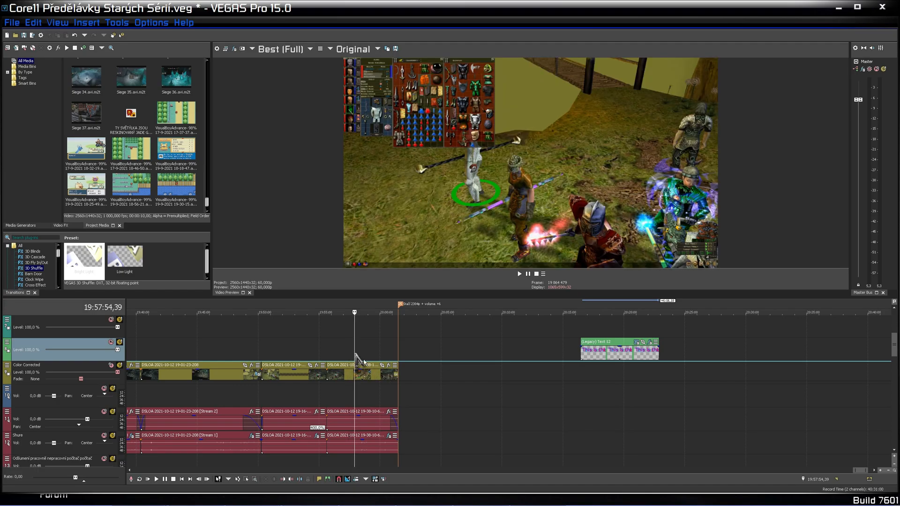
scroll(447, 410, "up", 1)
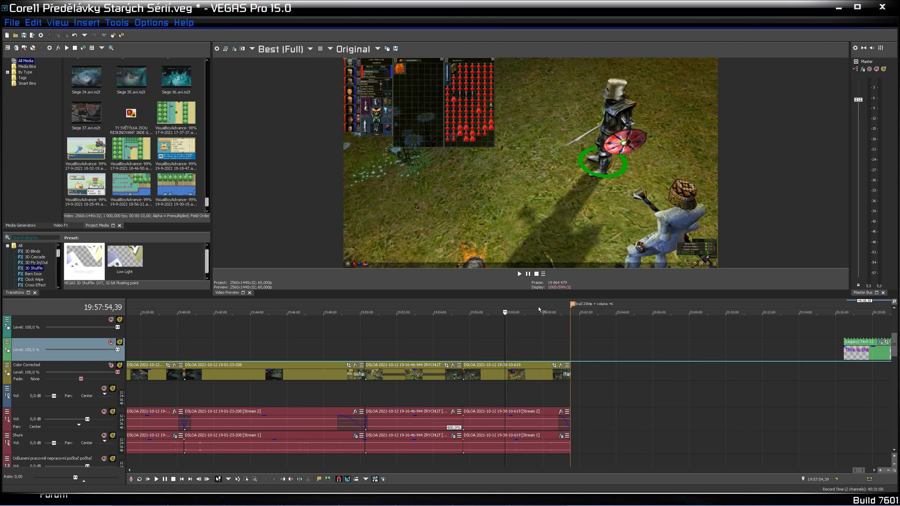
left_click(514, 349)
scroll(513, 346, "up", 2)
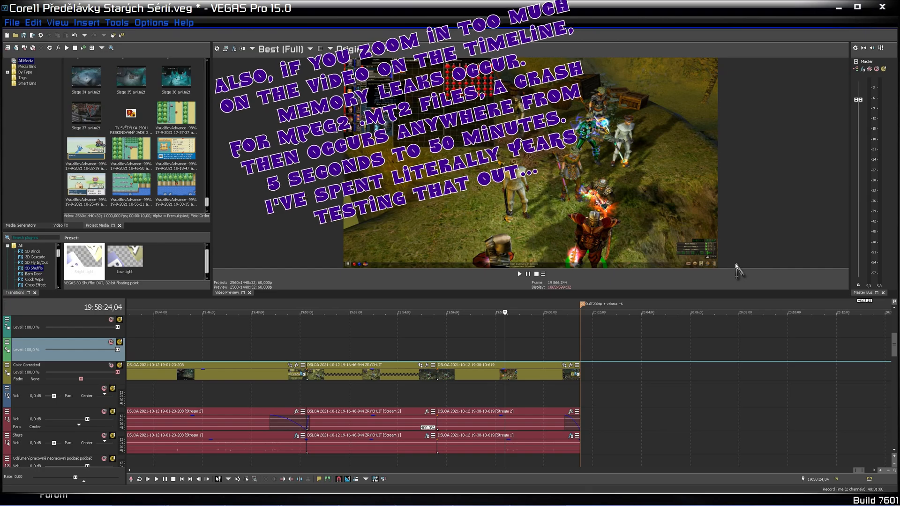
key("space")
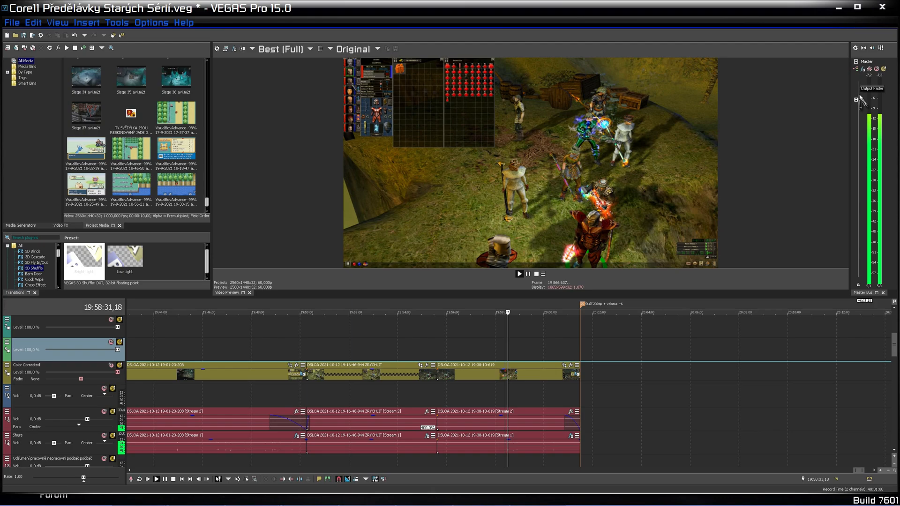
key("Return")
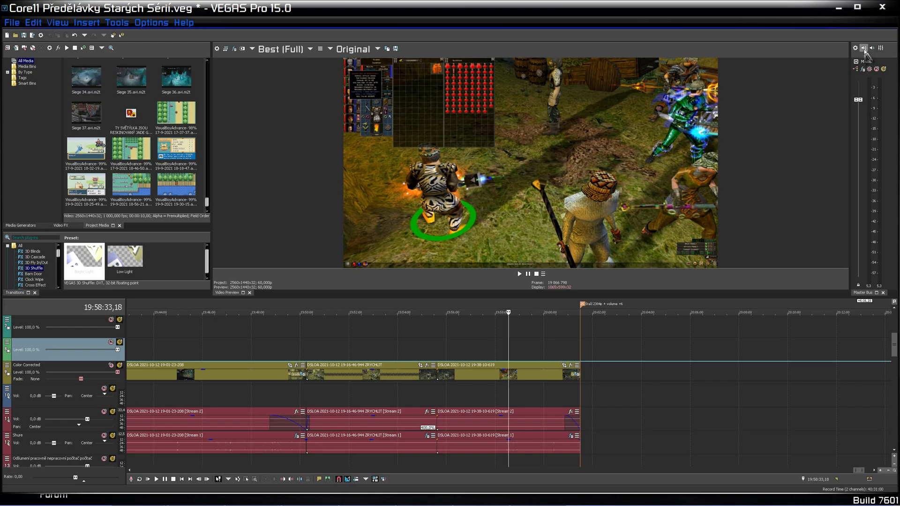
Examine the project's audio properties and close them without changes.
left_click(863, 49)
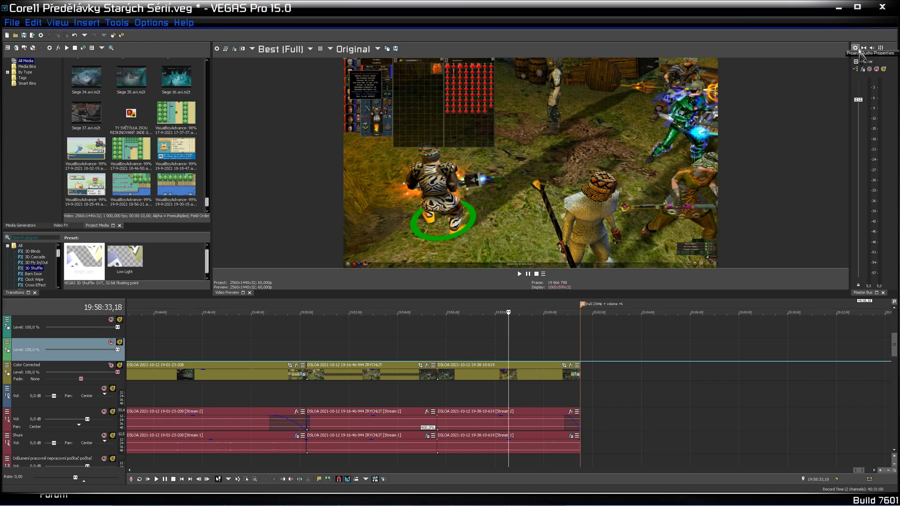
left_click(856, 50)
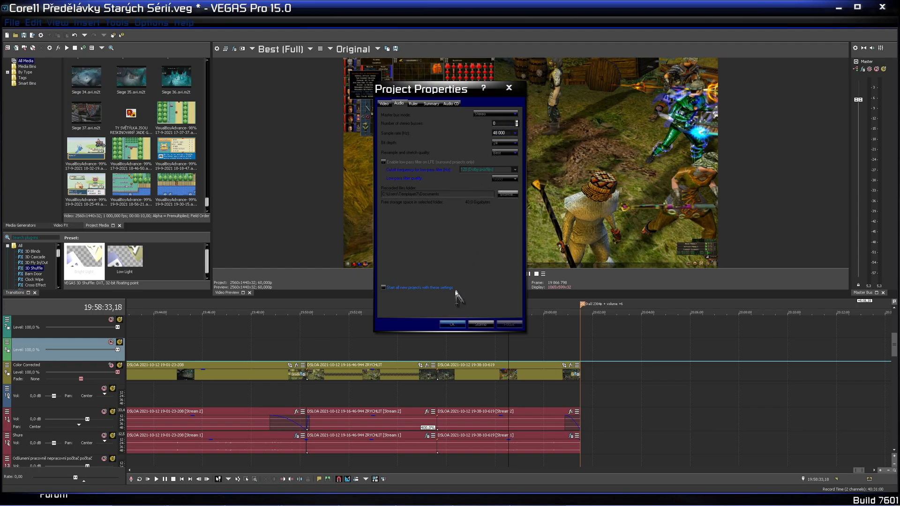
left_click(509, 88)
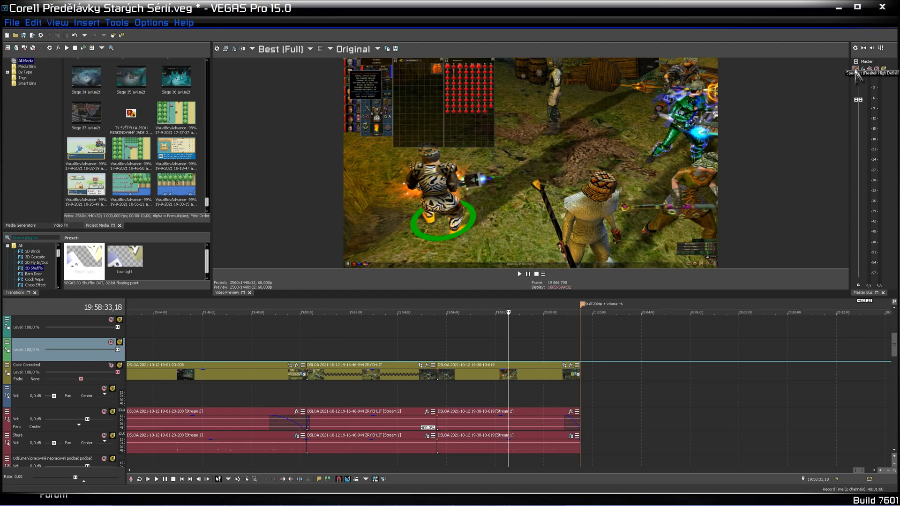
Examine the master bus's audio output devices and its Track Compressor settings, leaving both as they are.
left_click(855, 70)
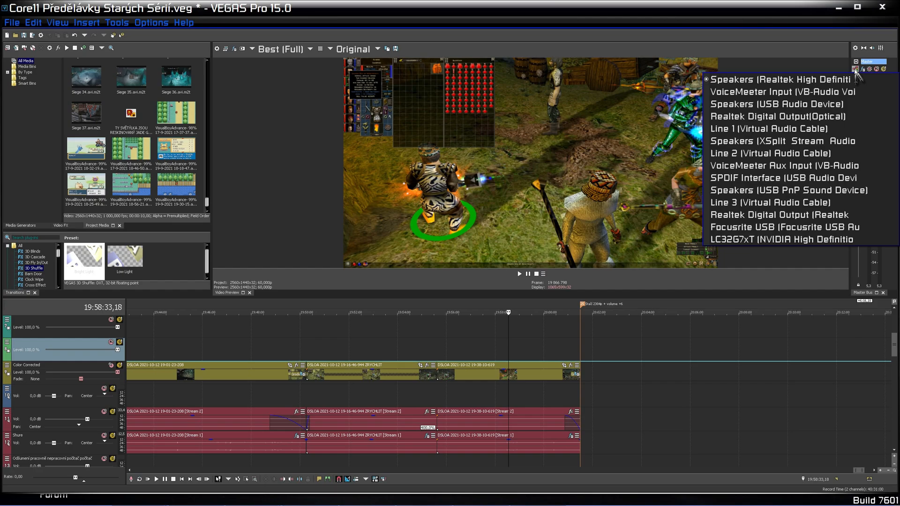
left_click(846, 38)
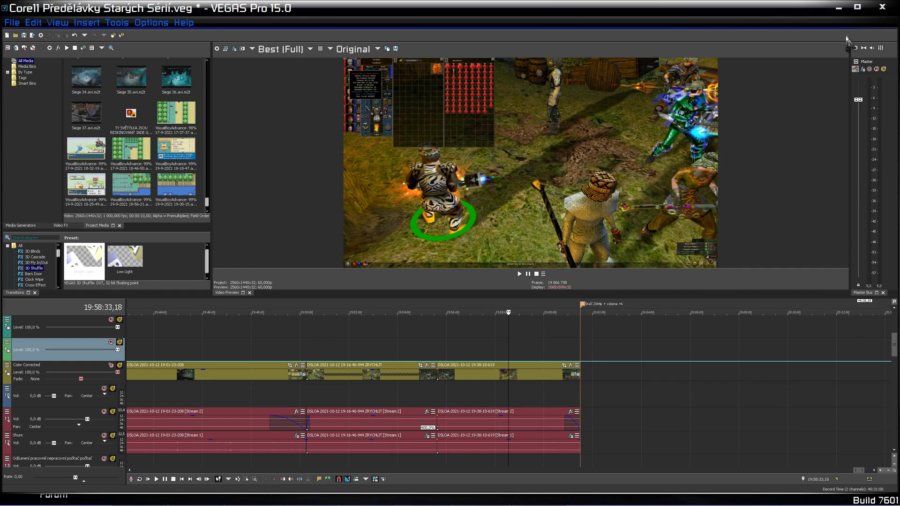
left_click(864, 69)
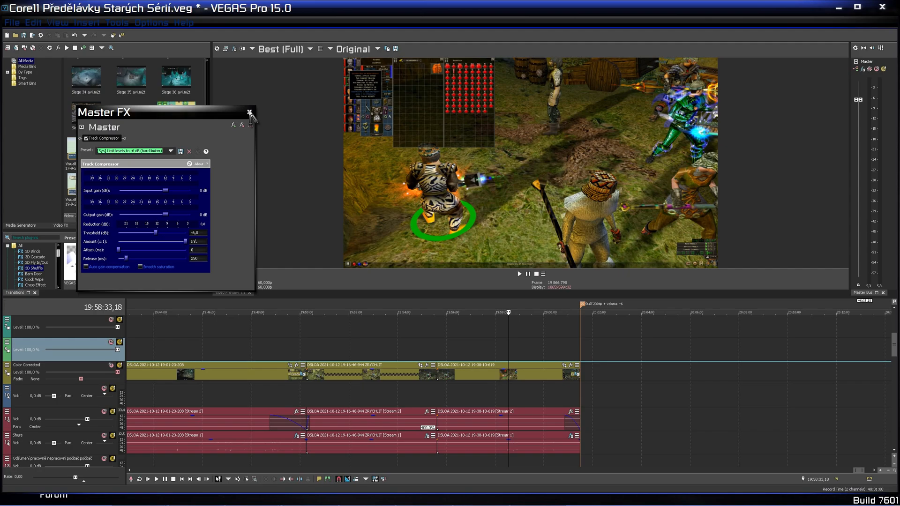
left_click(249, 113)
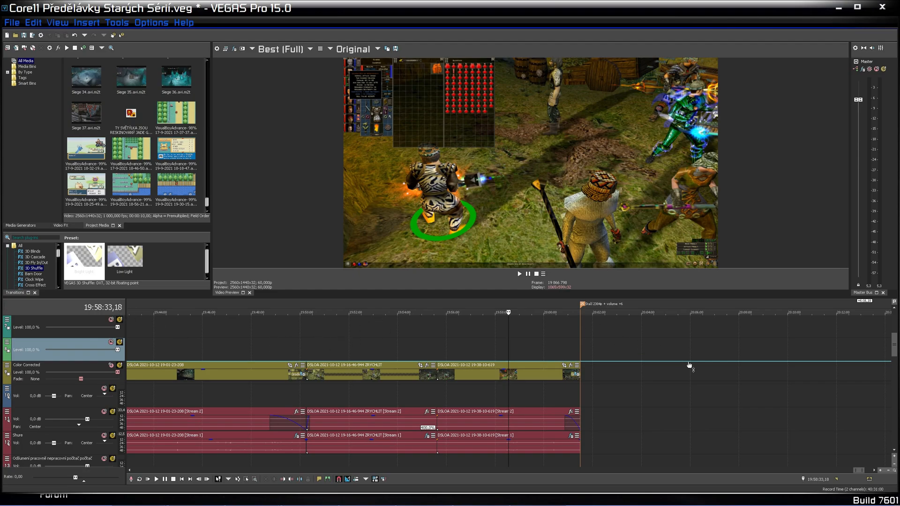
Place the playhead at 19:59:32,50 within the last gameplay clip.
key("Home")
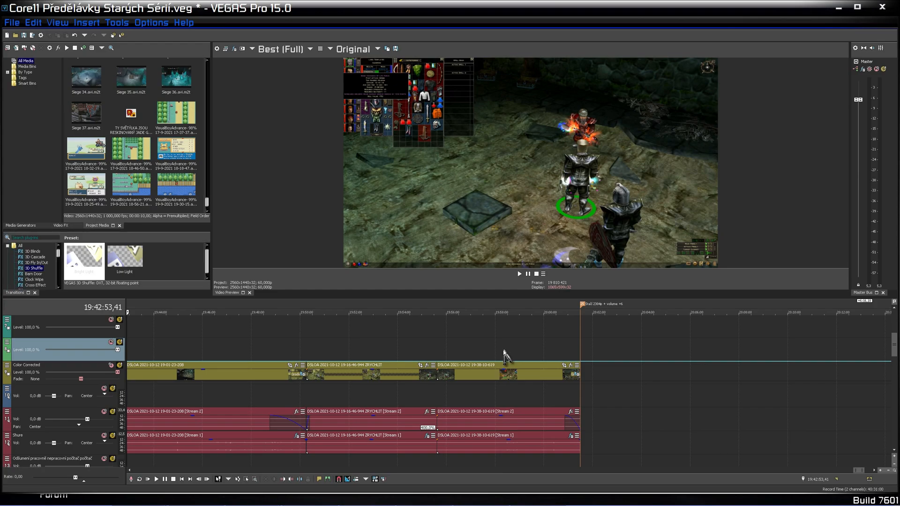
left_click(502, 350)
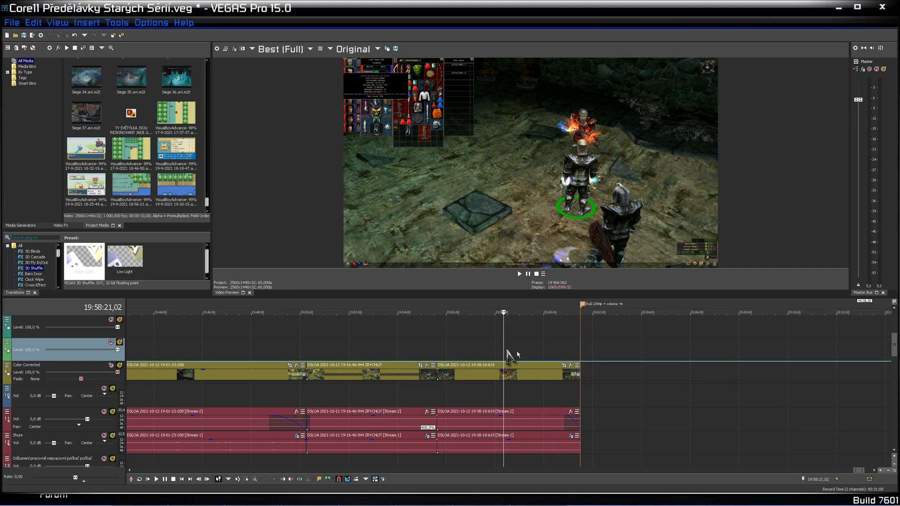
left_click(533, 353)
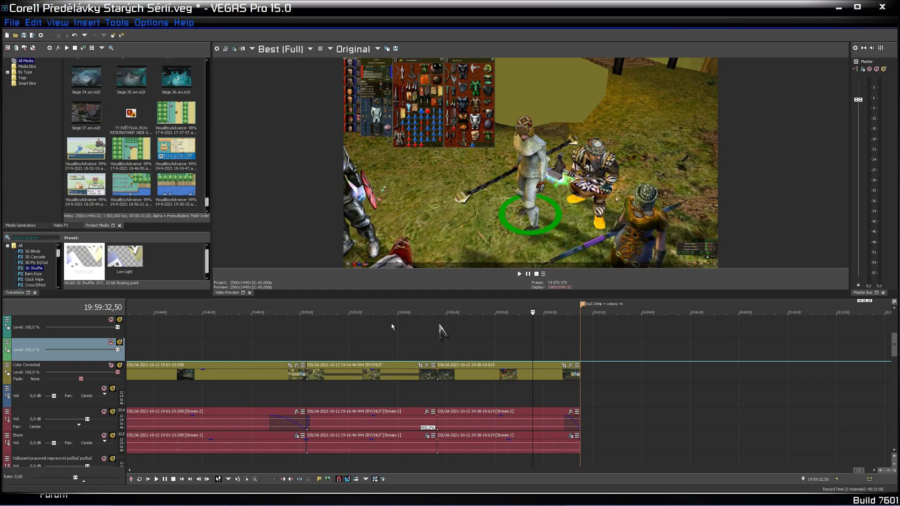
left_click_drag(894, 345, 894, 319)
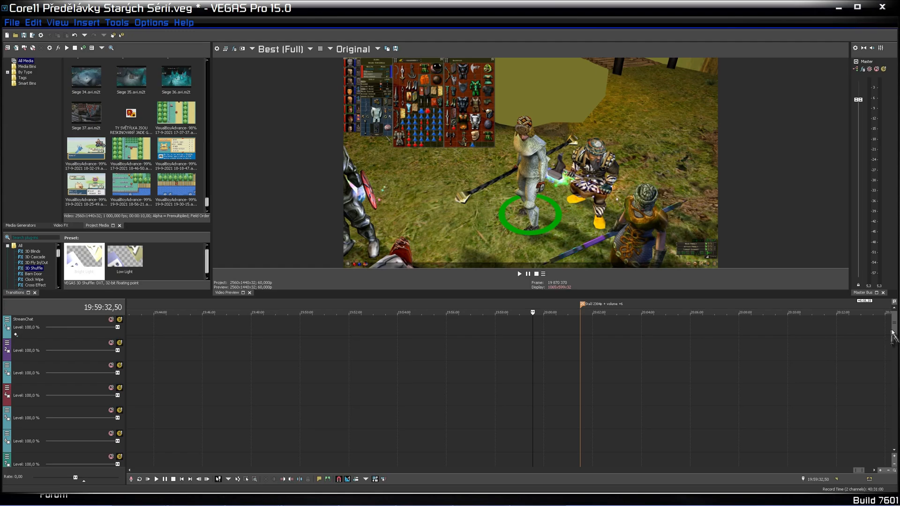
mouse_move(895, 328)
left_mouse_down()
mouse_move(896, 368)
mouse_move(896, 341)
left_mouse_up()
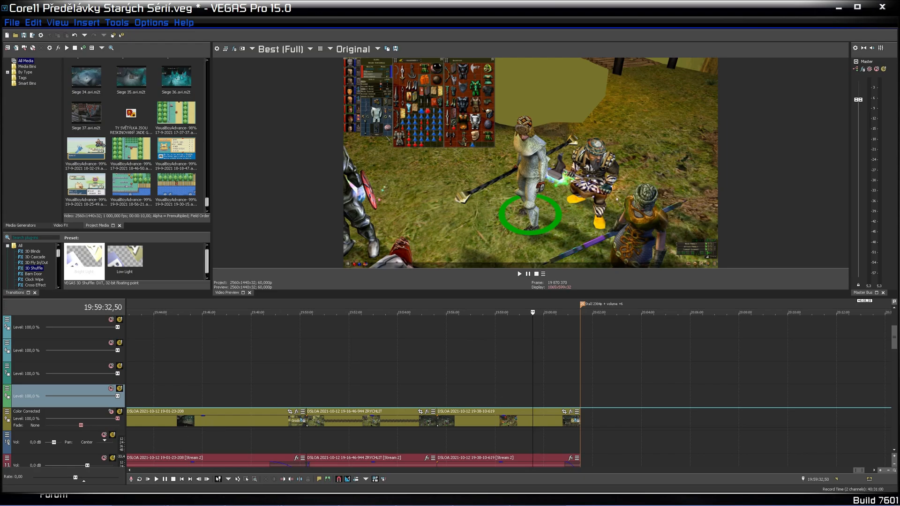
Switch to Windows Explorer through the To Vegas Input folder and go up to the VIDEOSOUBORY NAHRAVANO folder.
right_click(140, 497)
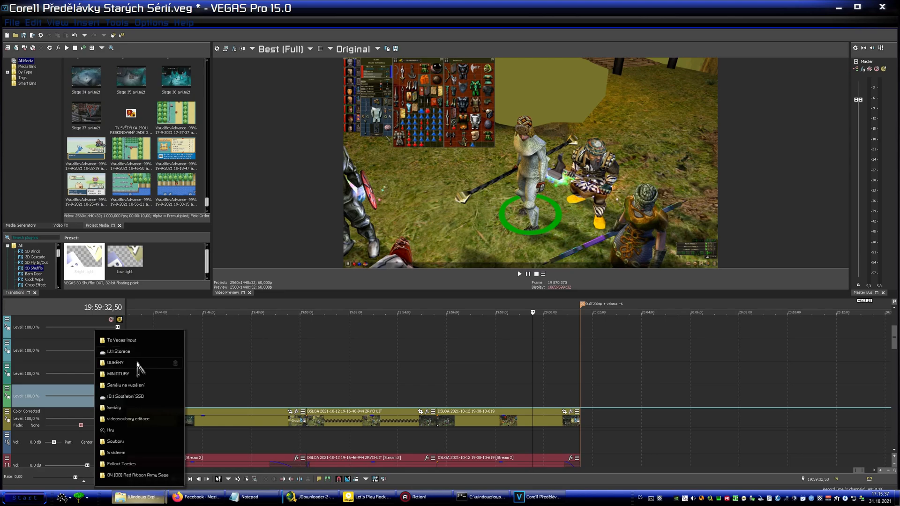
left_click(138, 341)
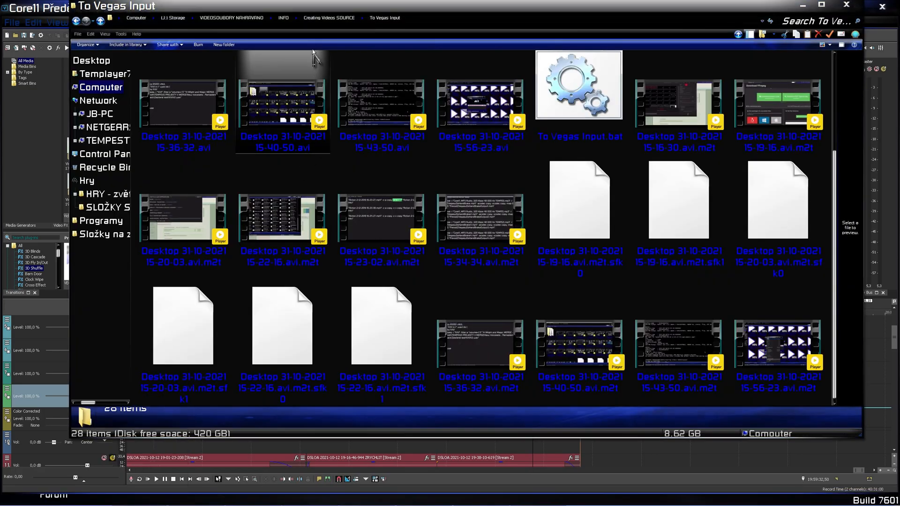
left_click(284, 18)
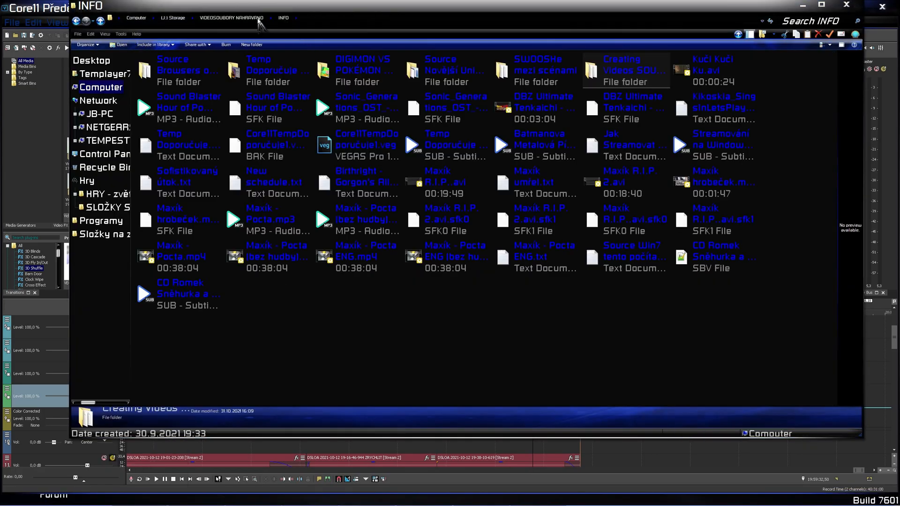
key("alt+Up")
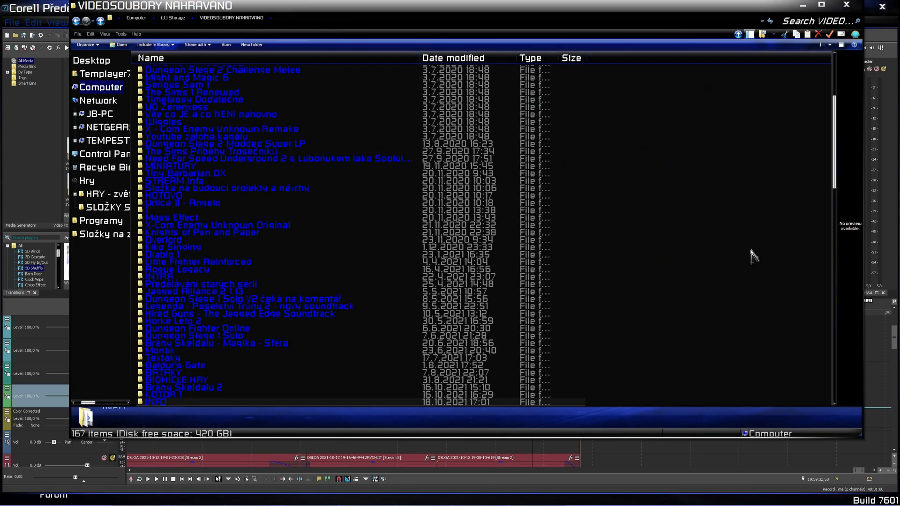
Find the Ikonky shortcut in VIDEOSOUBORY NAHRAVANO and open the folder it points to.
key("o")
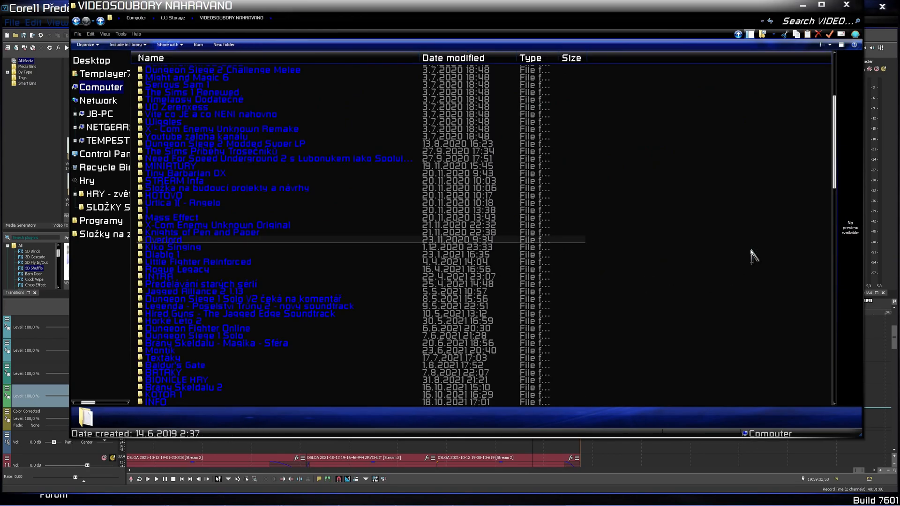
left_click(751, 255)
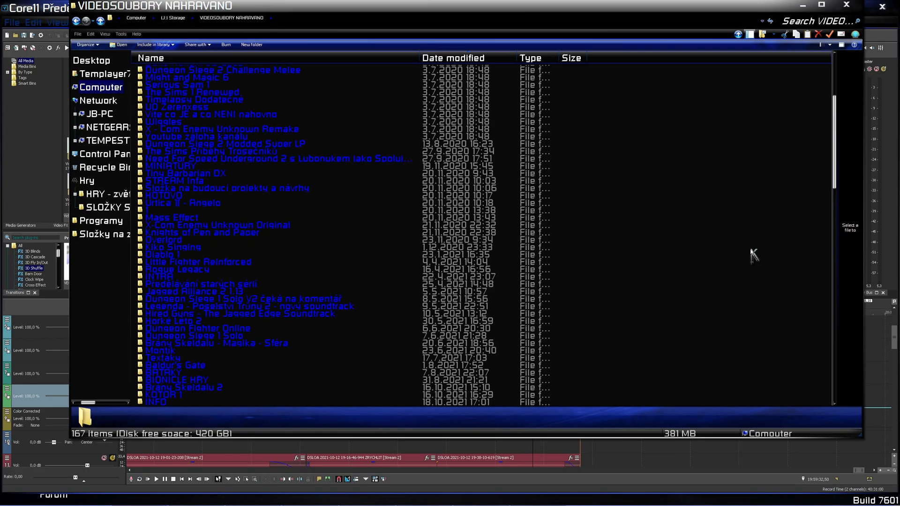
type("info")
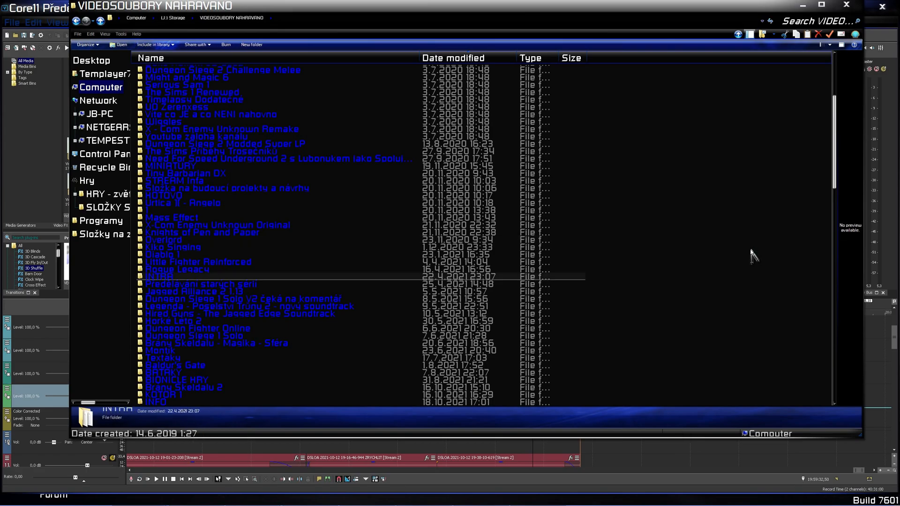
type("i")
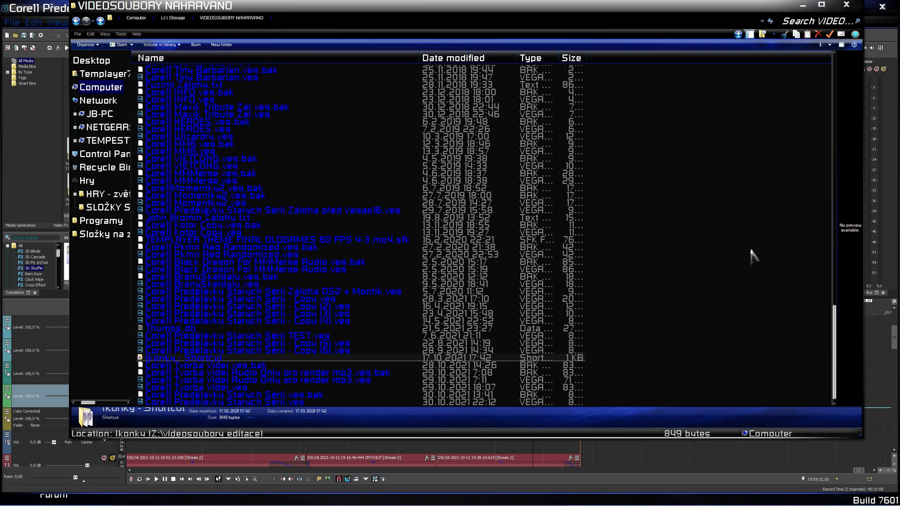
type("i")
key("i")
key("i")
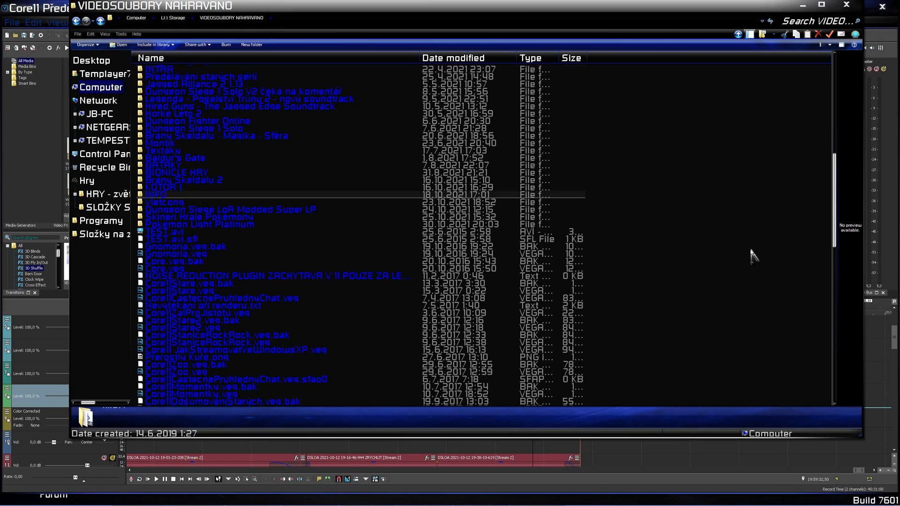
key("Return")
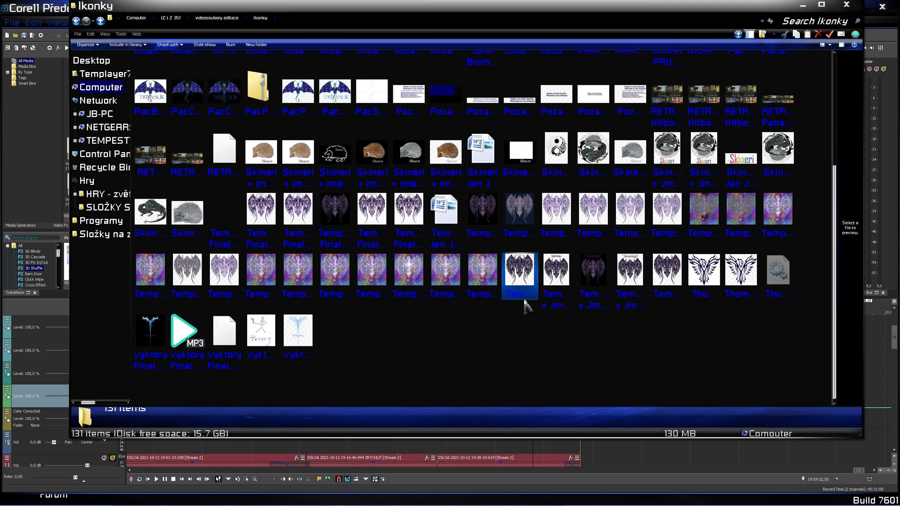
Insert TemplayerPRUSVITNEV5 + Jméno Scifi.png at the playhead on the empty track directly above the gameplay clip.
left_click(638, 301)
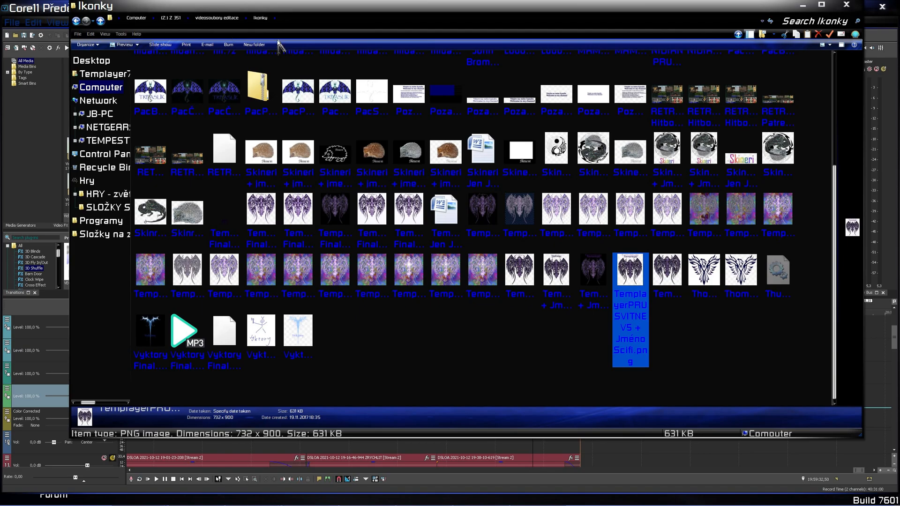
left_click_drag(508, 20, 2, 32)
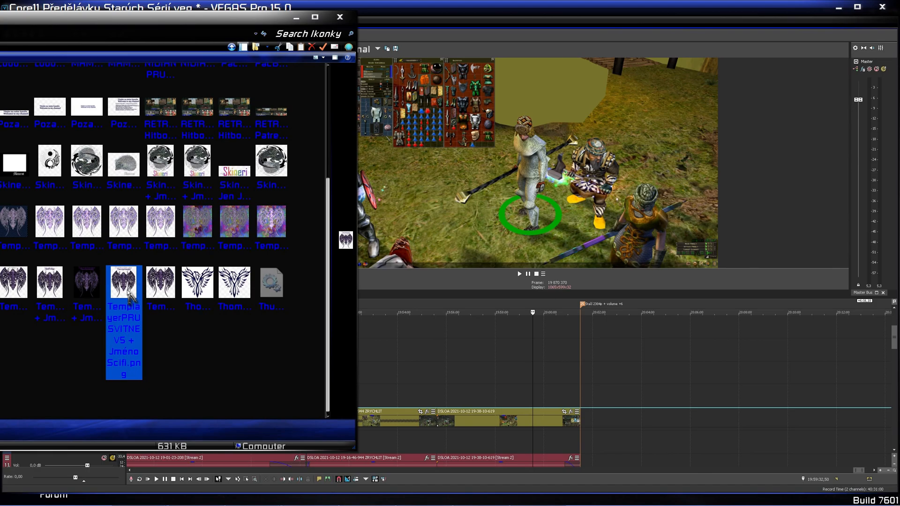
left_click_drag(131, 298, 534, 408)
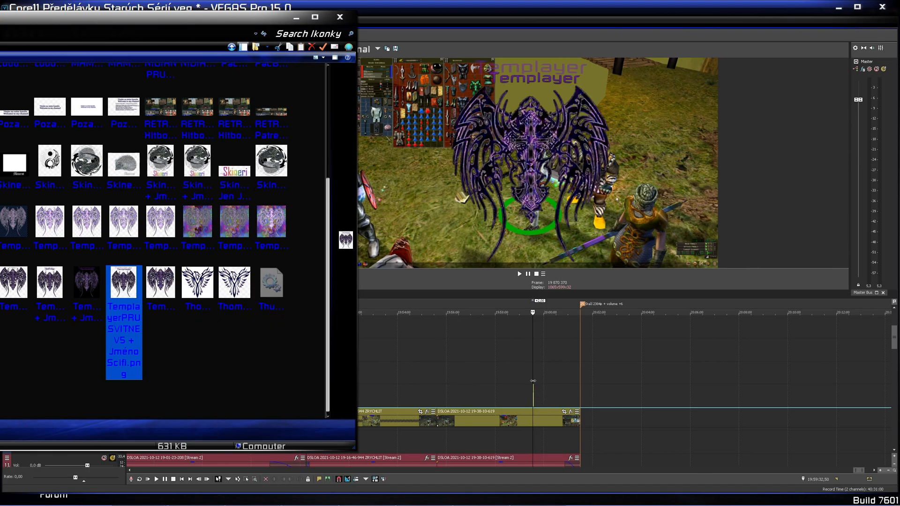
left_click(533, 379)
Extend the end of the logo image event to about 25 seconds and place the playhead at 19:59:36,46.
scroll(568, 391, "up", 5)
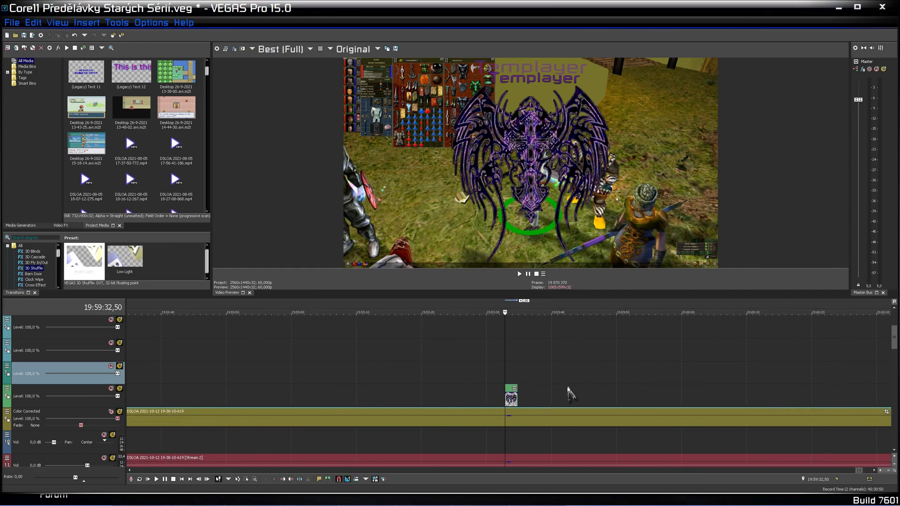
scroll(566, 385, "up", 2)
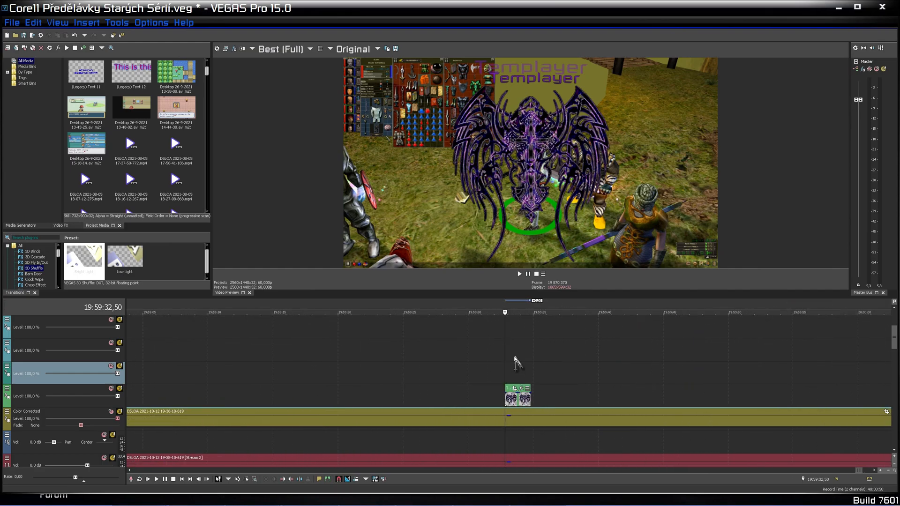
left_click_drag(530, 398, 823, 396)
scroll(647, 410, "down", 3)
left_click(524, 412)
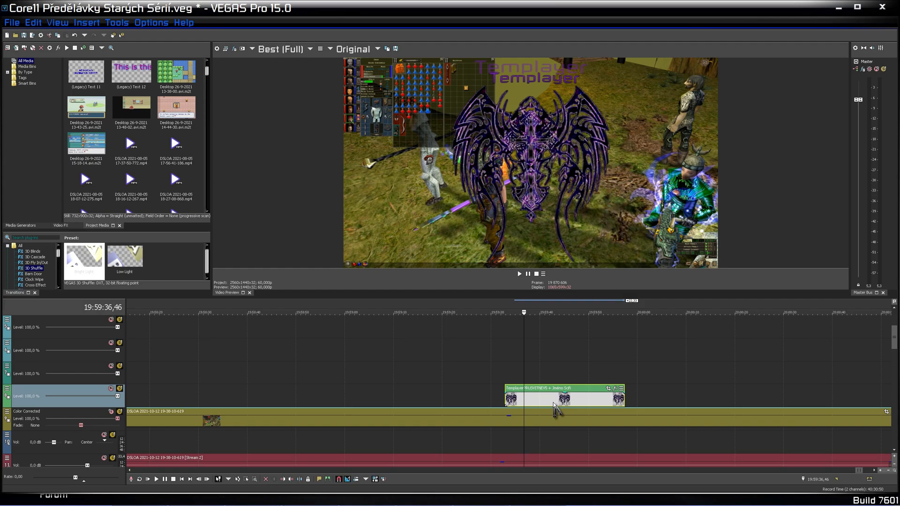
Add a Legacy Text event with the Tempovo preset on the track above the logo and preview it at 19:59:43,24.
left_click(21, 225)
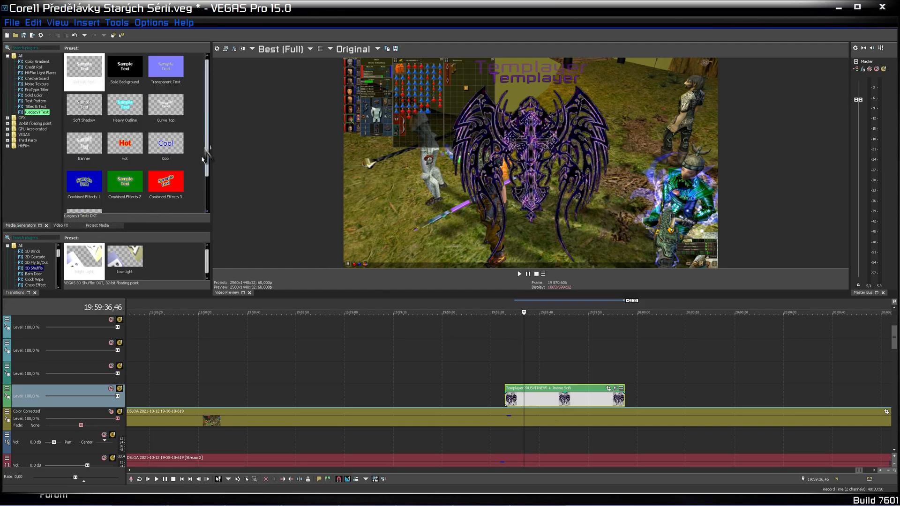
scroll(192, 206, "down", 1)
left_click_drag(85, 184, 557, 353)
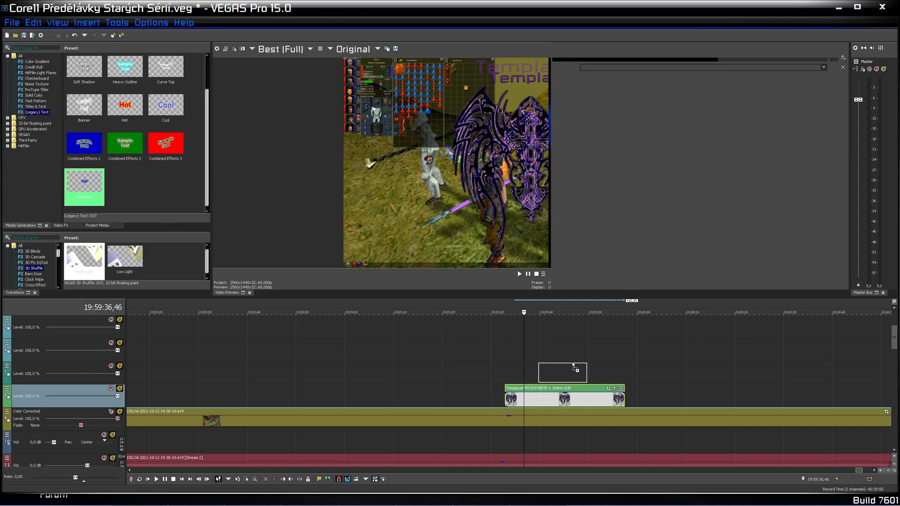
left_click_drag(563, 360, 561, 357)
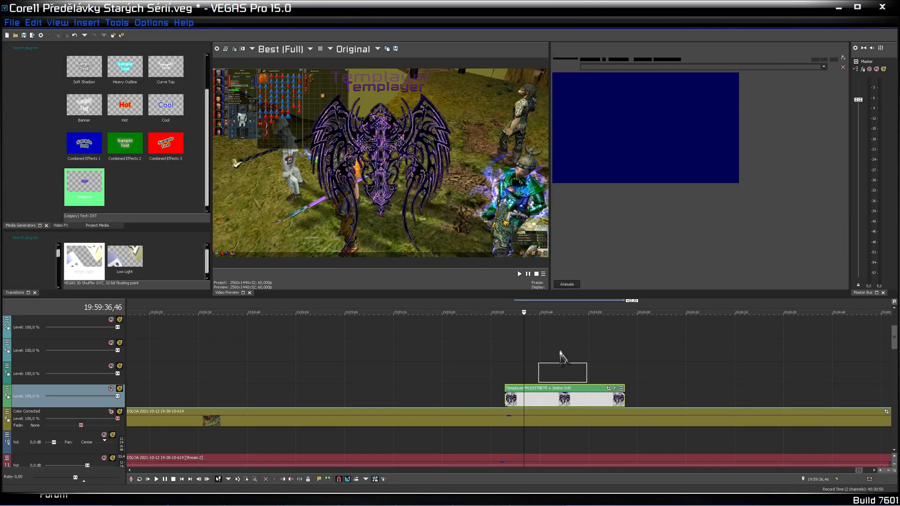
left_click(556, 348)
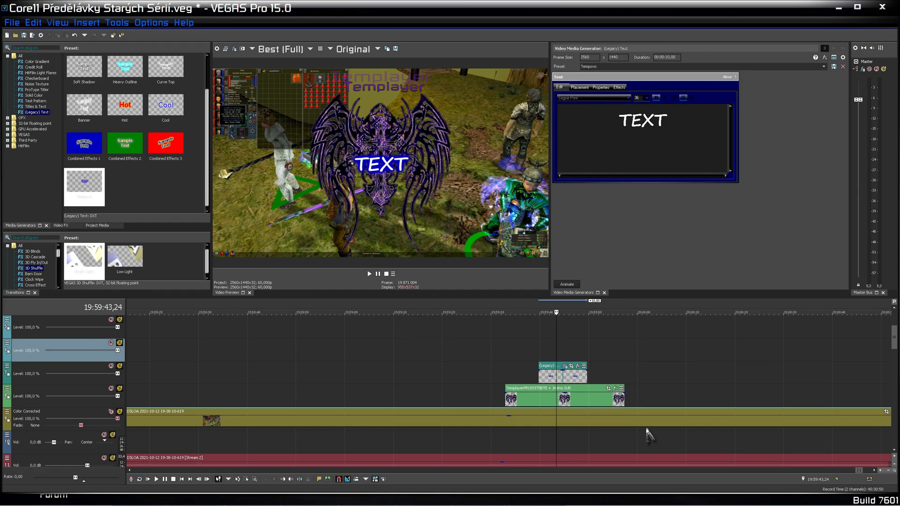
Open Event Pan/Crop for the logo image event, enlarge its window and enable the mask.
right_click(578, 404)
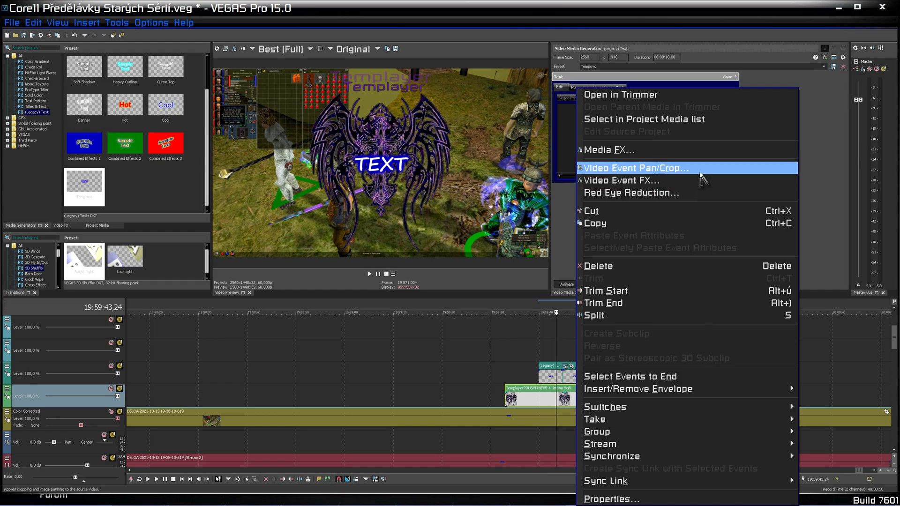
left_click(701, 181)
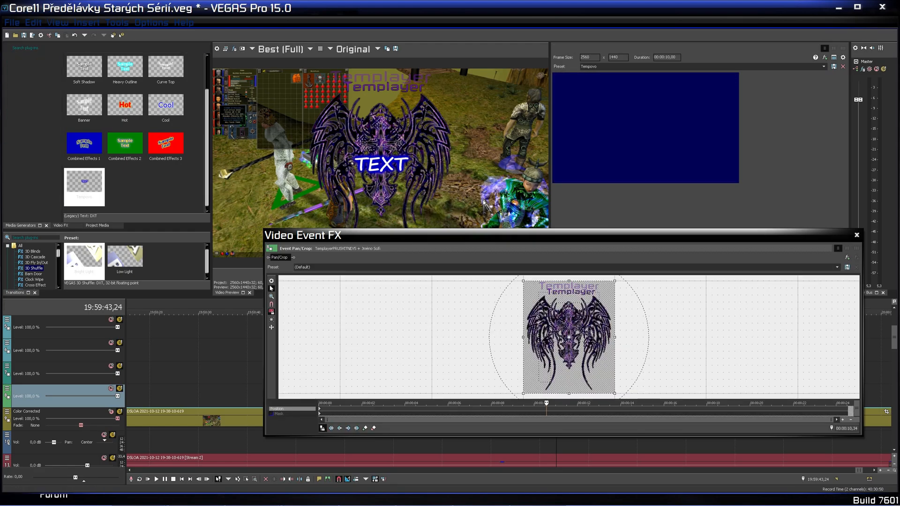
left_click_drag(629, 230, 647, 146)
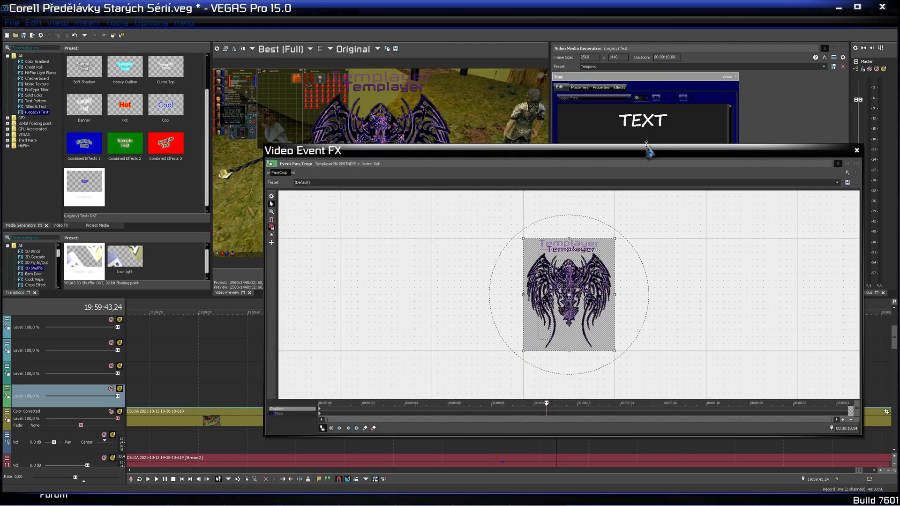
scroll(621, 257, "up", 5)
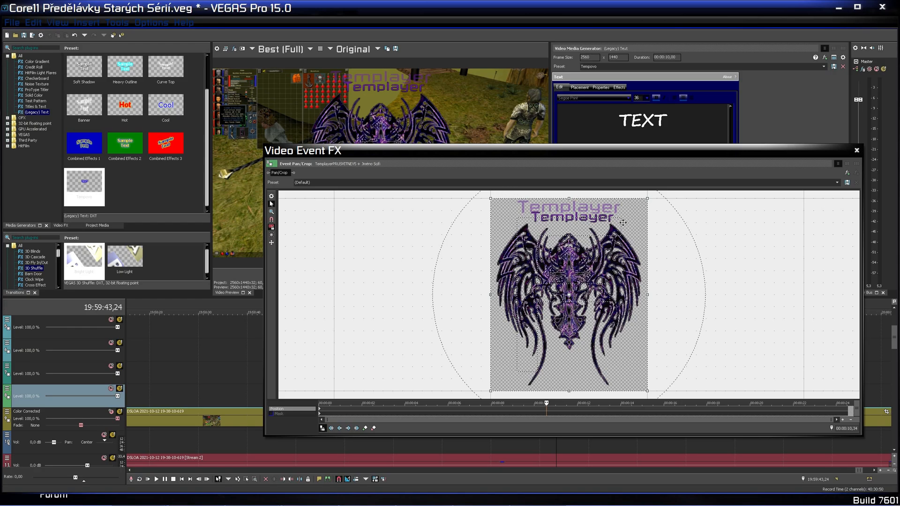
left_click(279, 414)
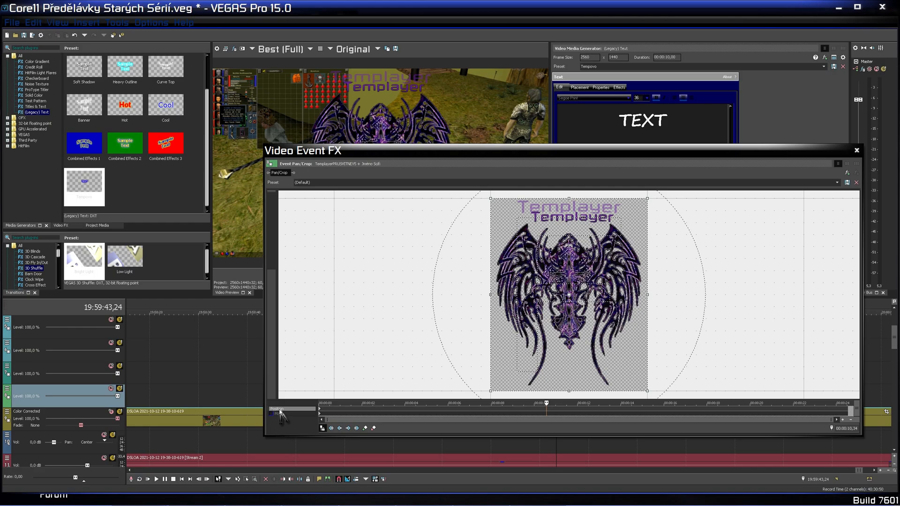
left_click(280, 413)
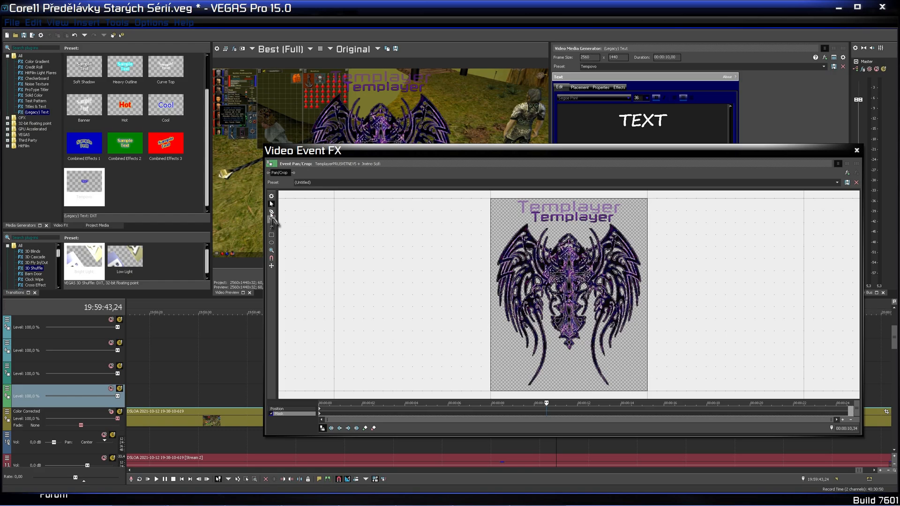
Draw a closed four-point mask around the winged emblem in the logo image, excluding the Templayer lettering above it.
left_click(271, 211)
left_click(653, 392)
left_click(486, 394)
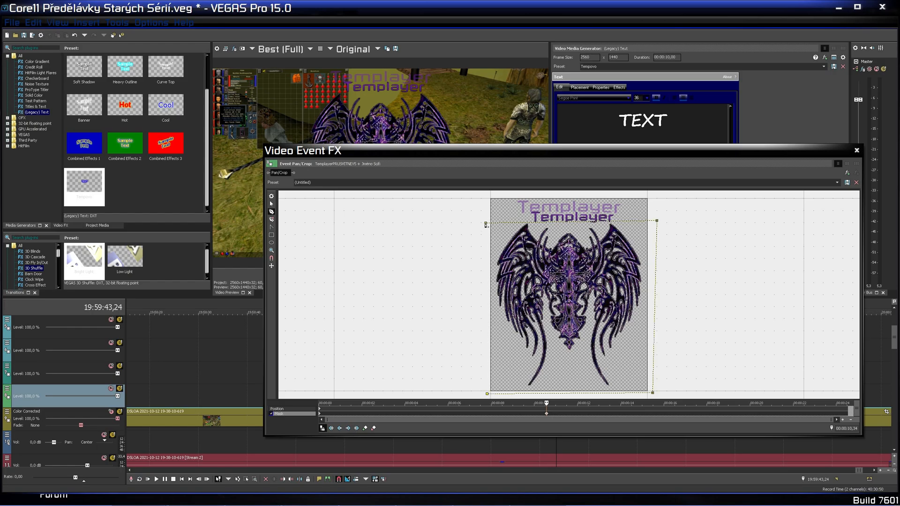
left_click(486, 223)
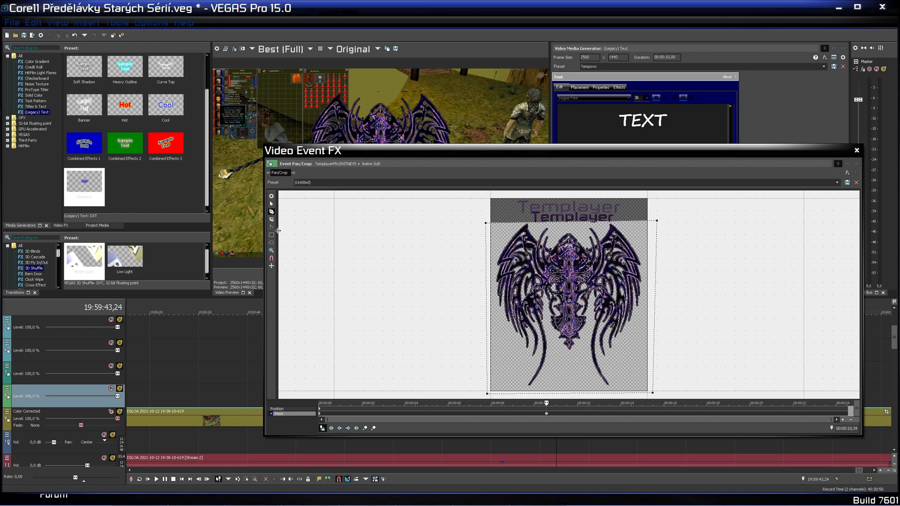
Look through the mask commands and try to move the mask's upper-right corner point slightly inward.
right_click(569, 266)
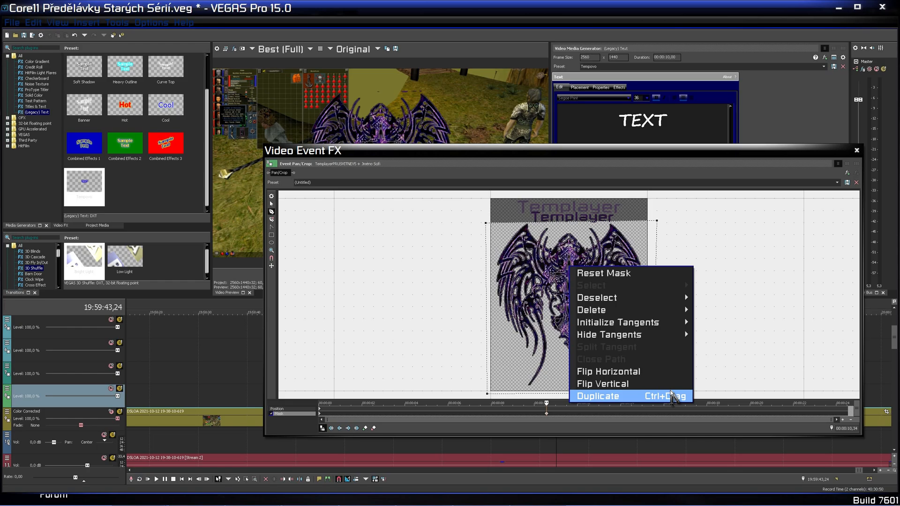
left_click(663, 160)
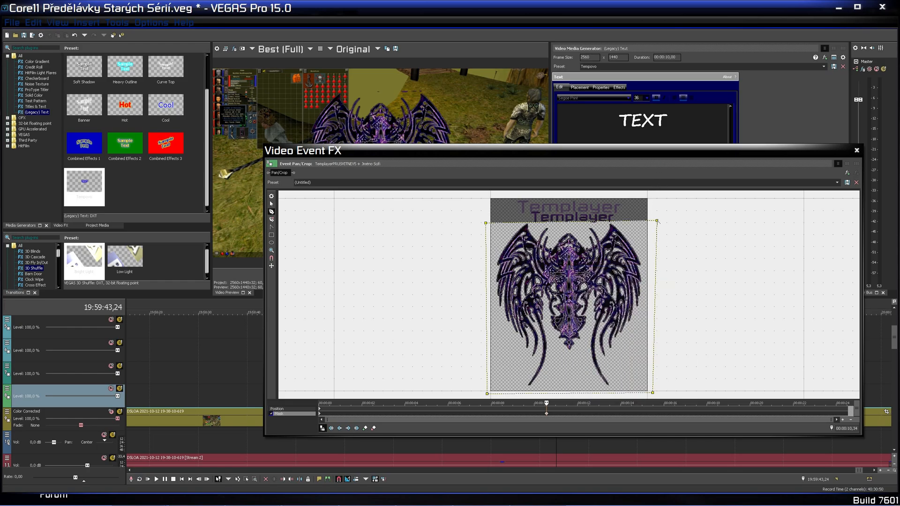
left_click_drag(654, 227, 652, 226)
mouse_move(645, 221)
left_mouse_down()
mouse_move(657, 216)
mouse_move(643, 237)
mouse_move(641, 229)
left_mouse_up()
left_click_drag(641, 223, 640, 225)
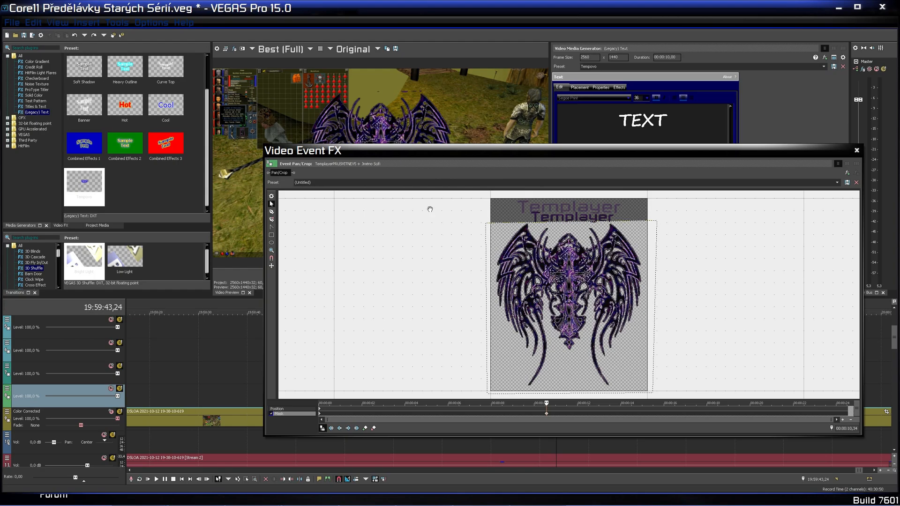
Draw a rectangular mask around the winged emblem, extending past both sides of the image and excluding the Templayer lettering.
left_click(272, 235)
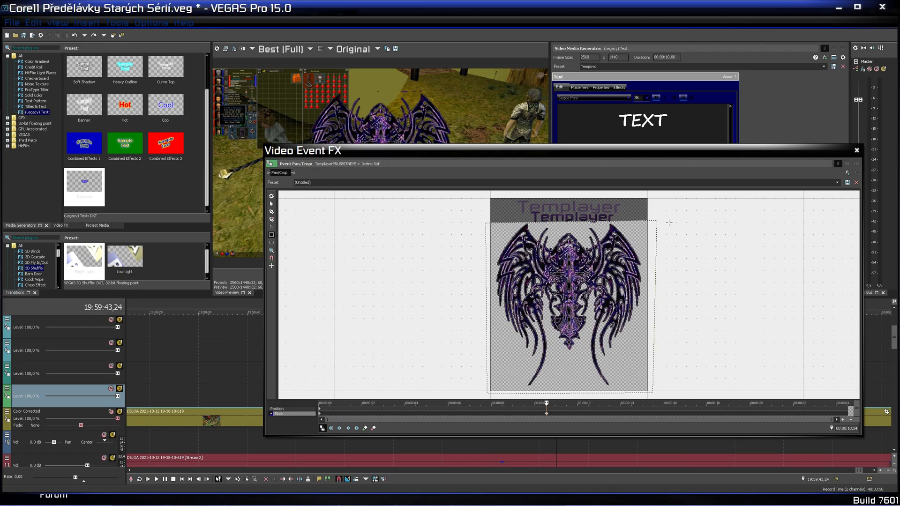
left_click_drag(666, 223, 446, 397)
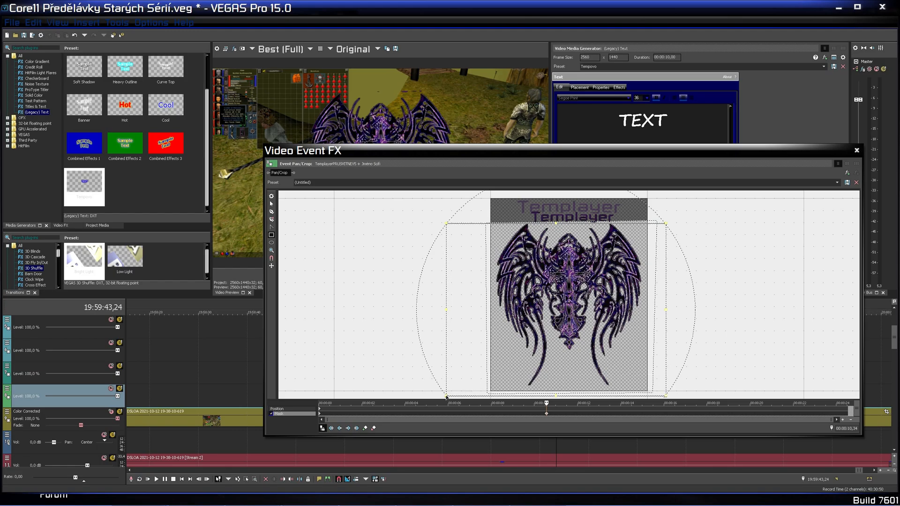
scroll(653, 216, "up", 1)
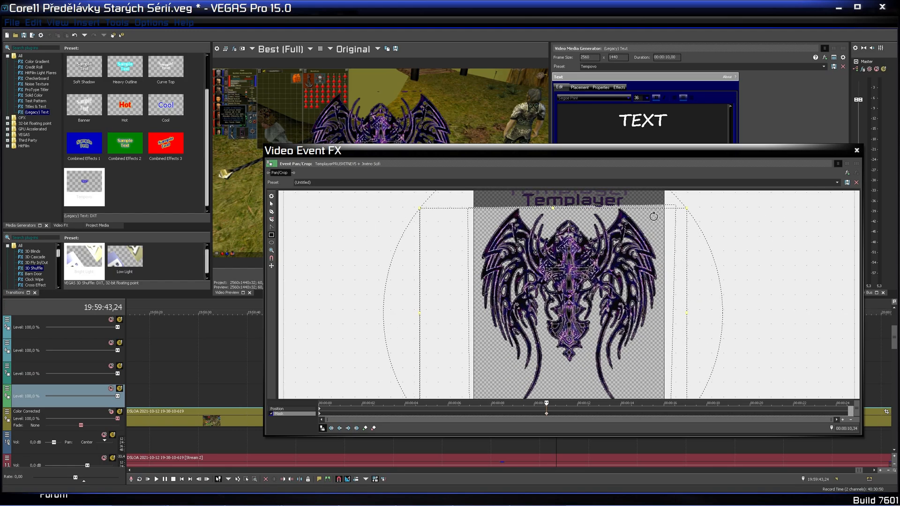
scroll(653, 216, "down", 2)
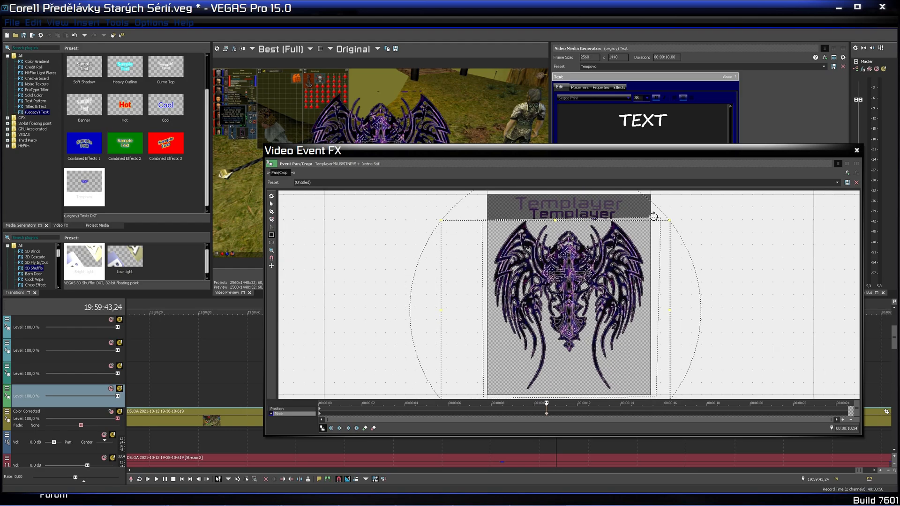
Place a tiny rectangular mask in the empty area beside the logo and switch the mask off.
left_click(272, 414)
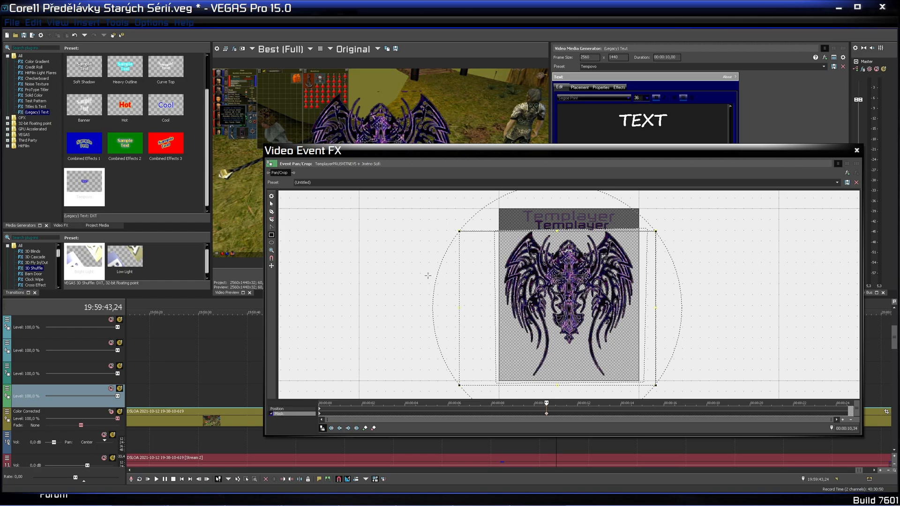
left_click(402, 270)
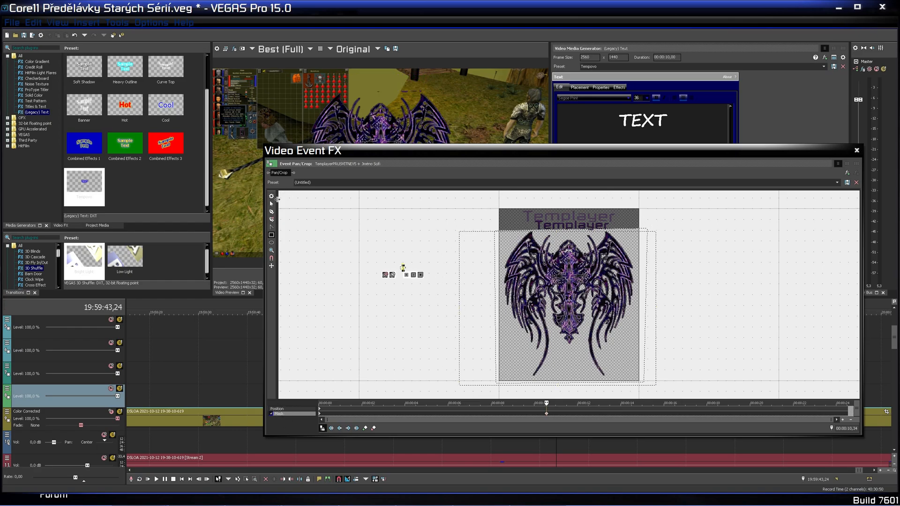
left_click(272, 204)
scroll(408, 296, "down", 3)
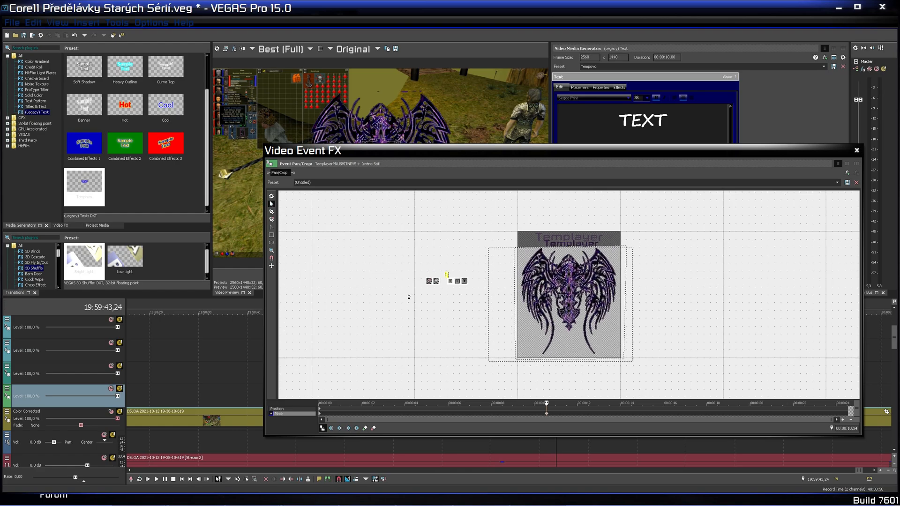
scroll(408, 296, "down", 2)
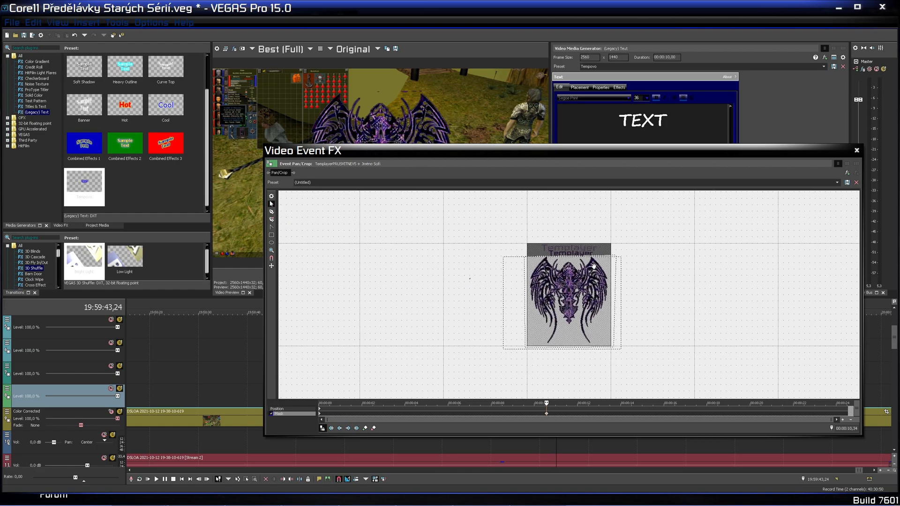
left_click(272, 414)
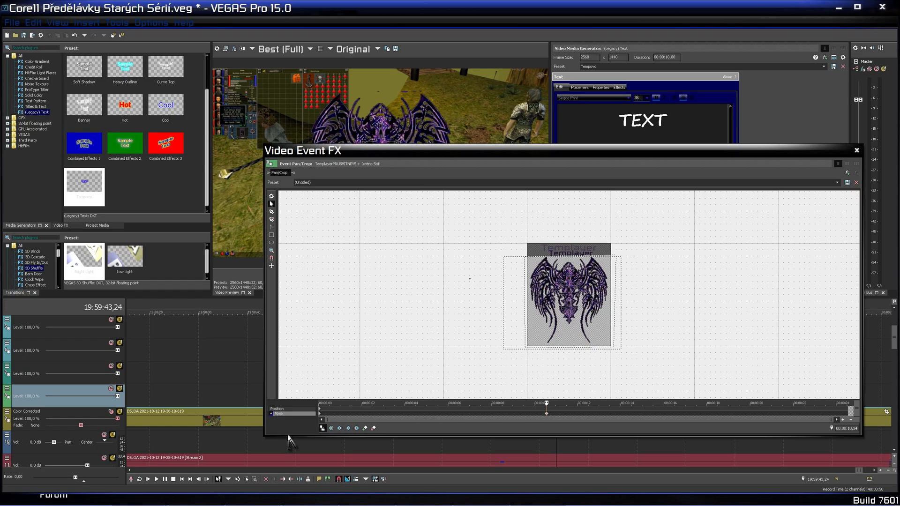
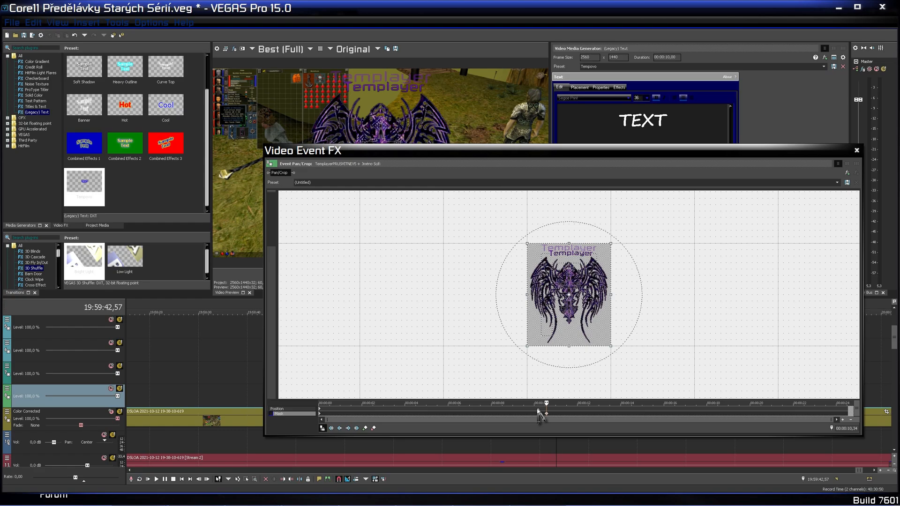
Move to 00:00:10,07 on the Position row and match the logo's crop frame to the output aspect.
left_click(537, 410)
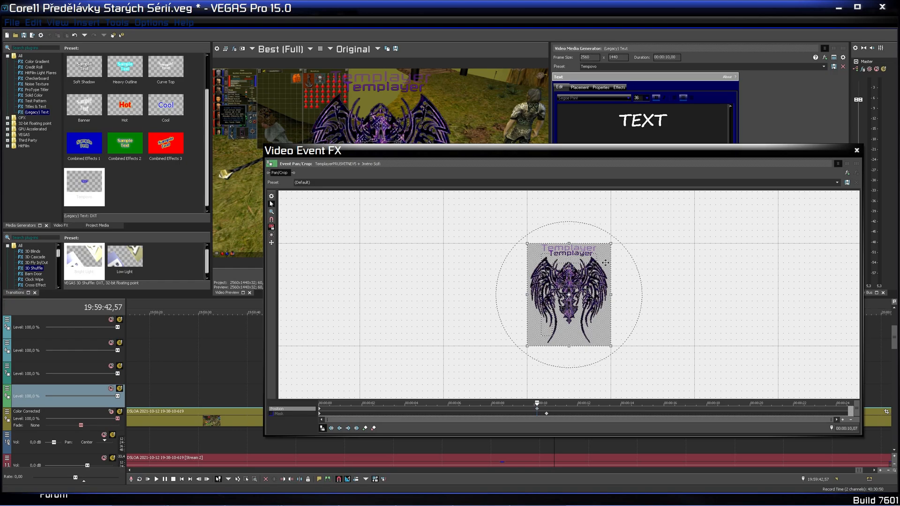
right_click(557, 276)
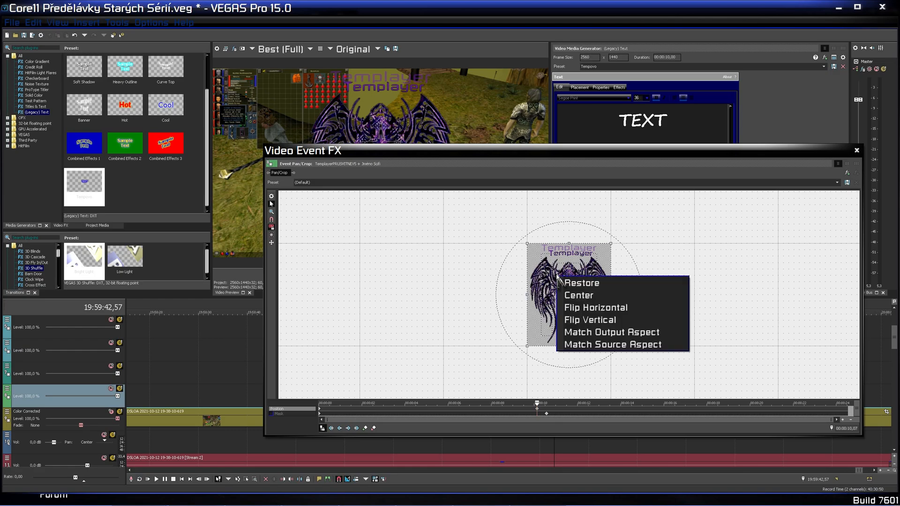
left_click(597, 334)
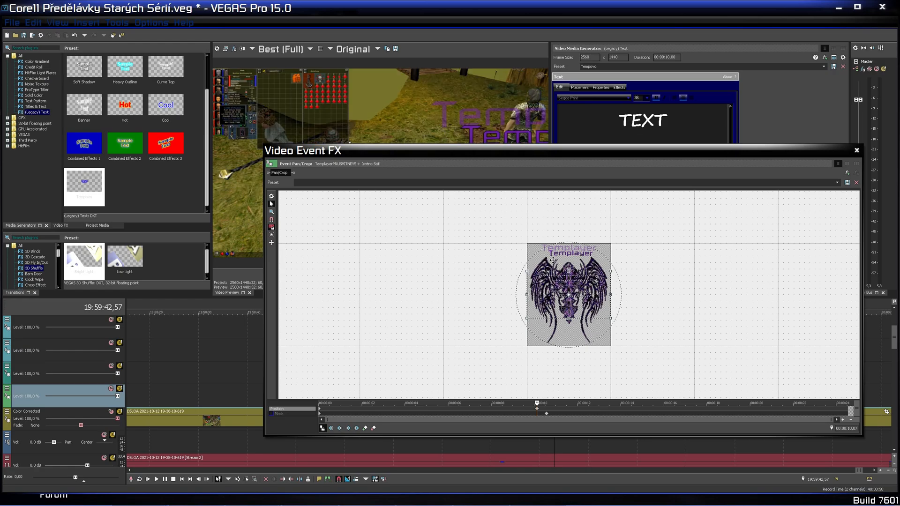
Enlarge and offset the crop frame so the logo sits small in the upper-right corner of the picture.
left_click_drag(553, 261, 546, 253)
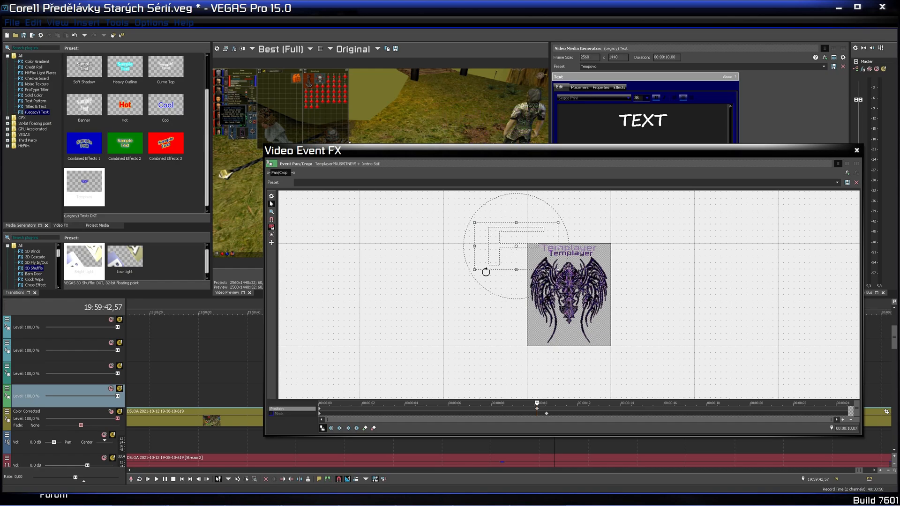
scroll(593, 311, "down", 3)
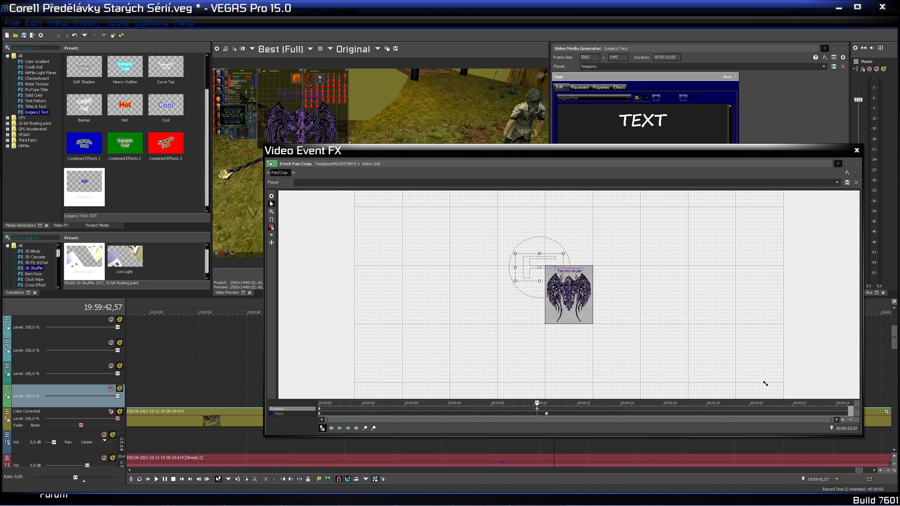
left_click_drag(731, 279, 725, 258)
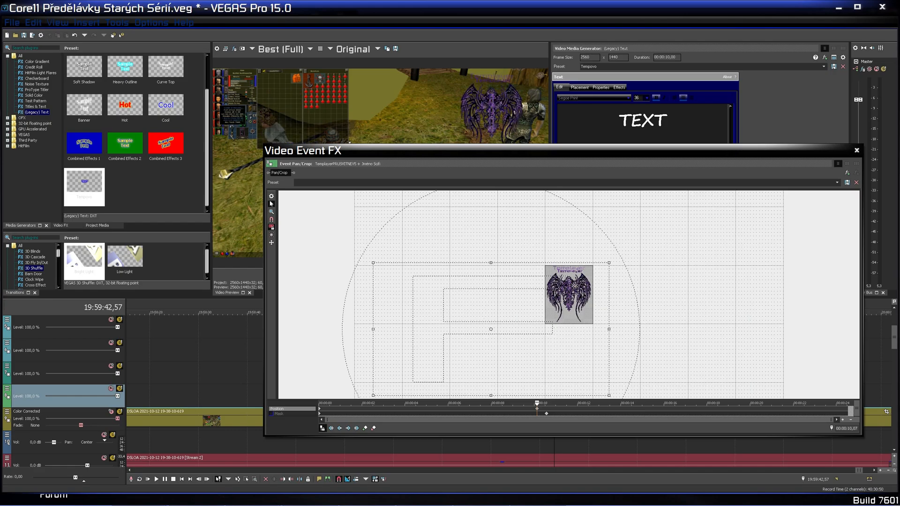
left_click_drag(574, 285, 563, 286)
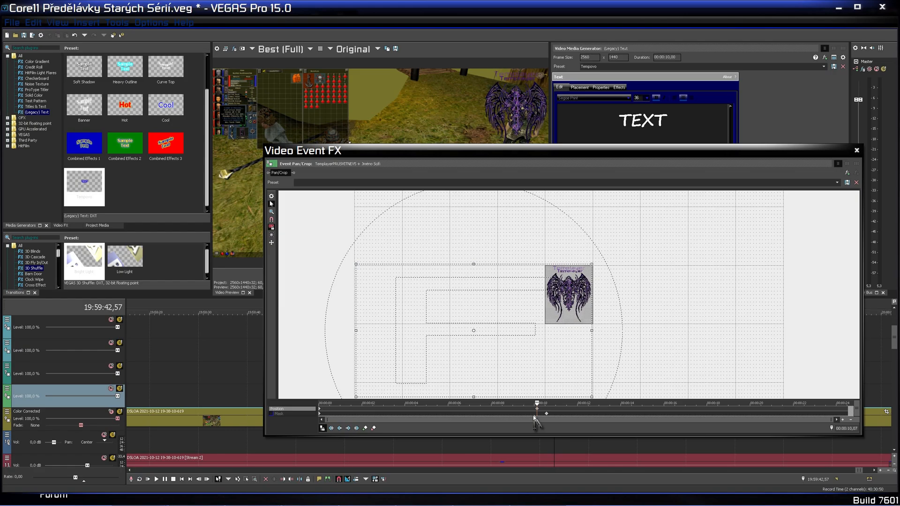
Preview the logo's position animation from its start through 19:59:36,57 to 19:59:41,24 with the Pan/Crop window moved off the preview.
left_click(320, 411)
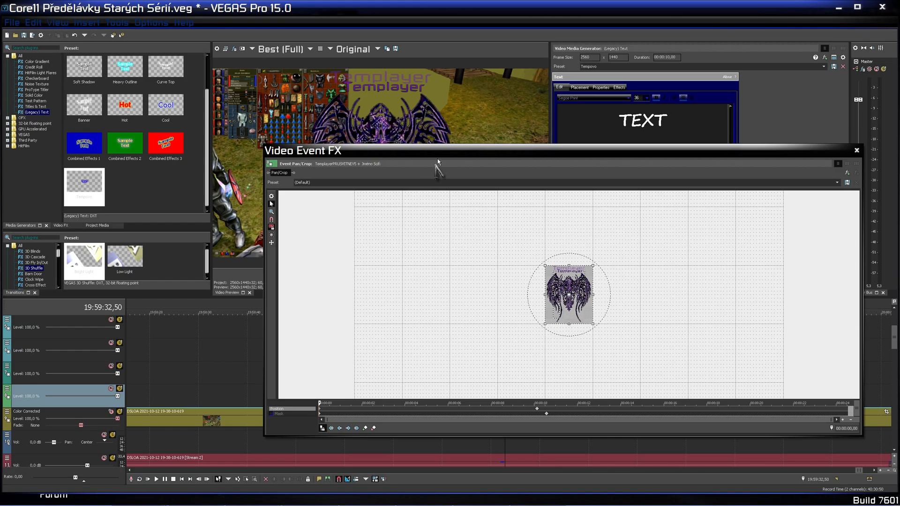
left_click_drag(439, 156, 644, 154)
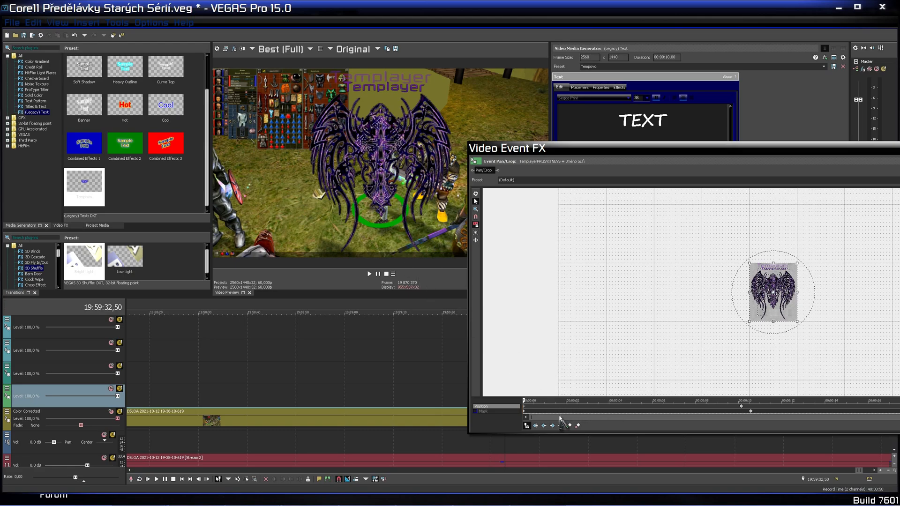
left_click(741, 408)
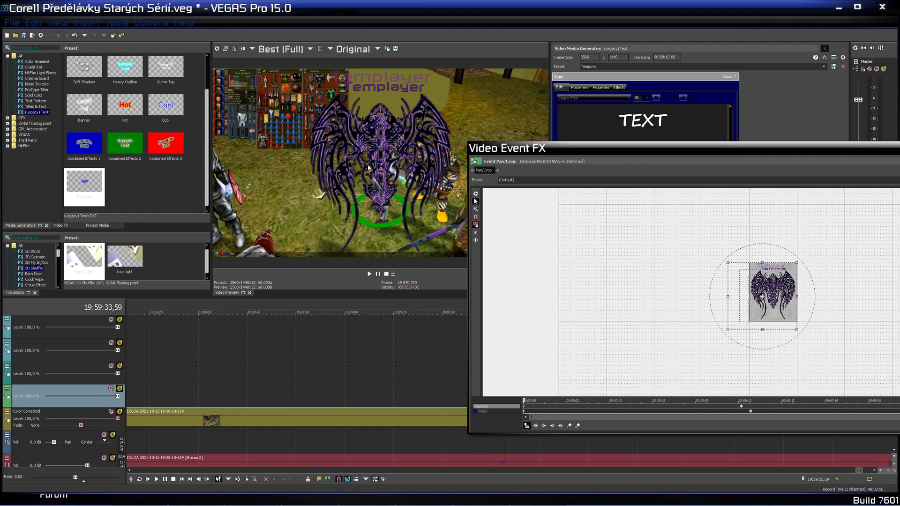
key("space")
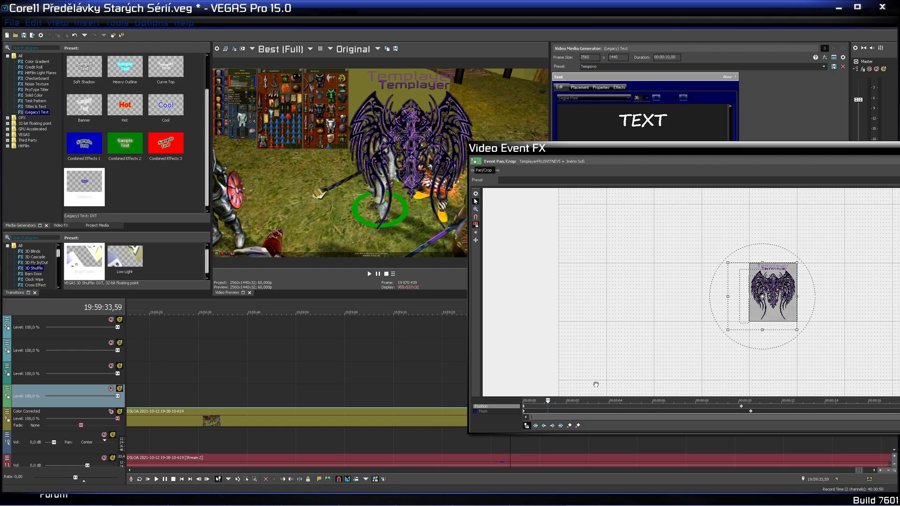
left_click(656, 408)
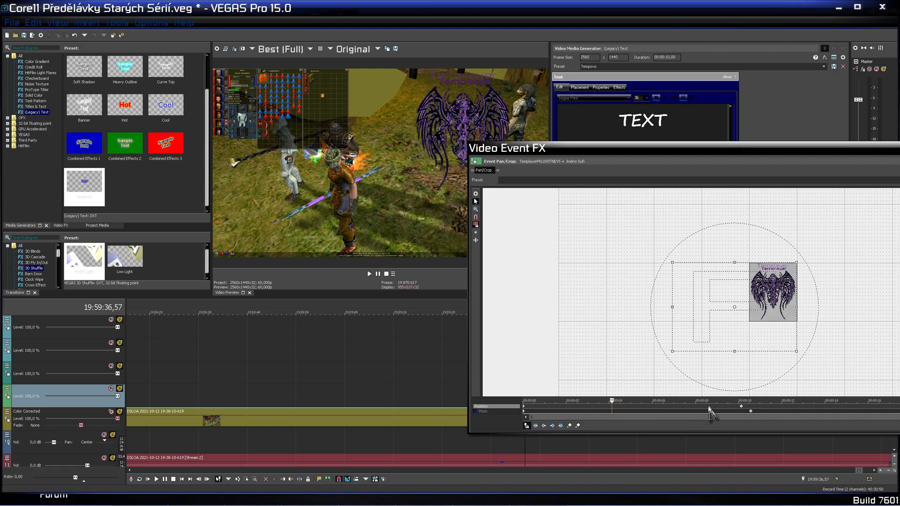
left_click(708, 408)
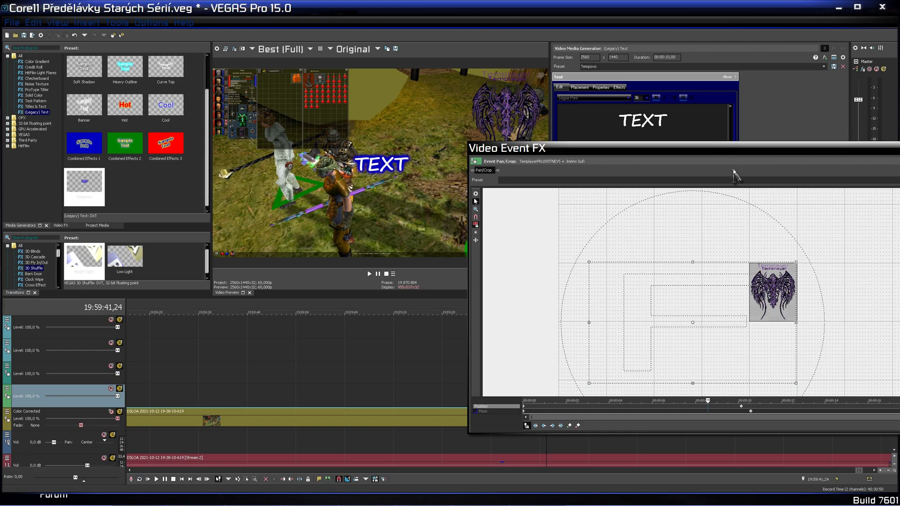
Shorten the crop frame from its lower edge at 19:59:41,24 to about the logo image's height and toggle Size About Center.
left_click_drag(740, 151, 643, 151)
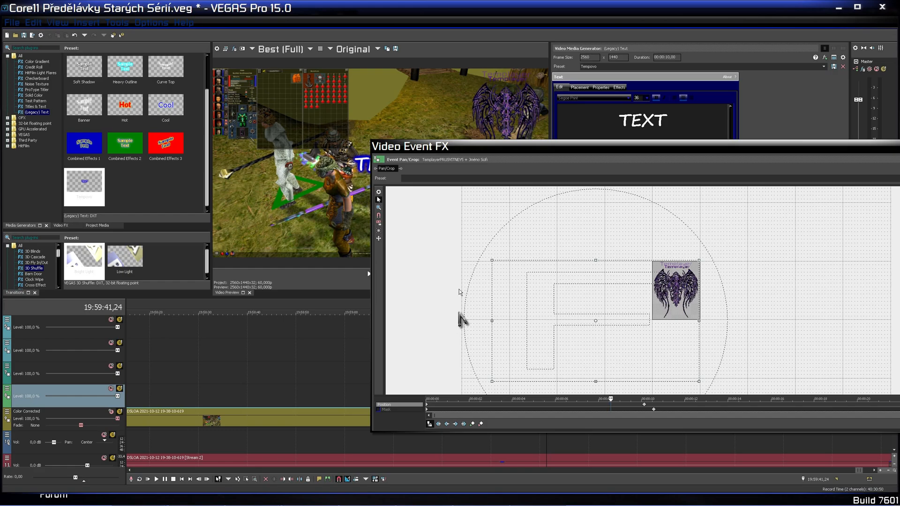
left_click_drag(484, 150, 447, 165)
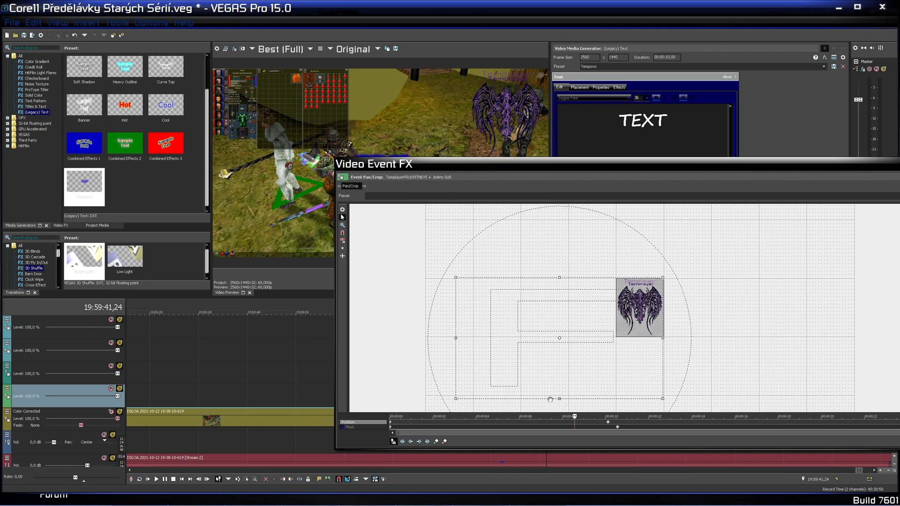
left_click_drag(558, 398, 559, 398)
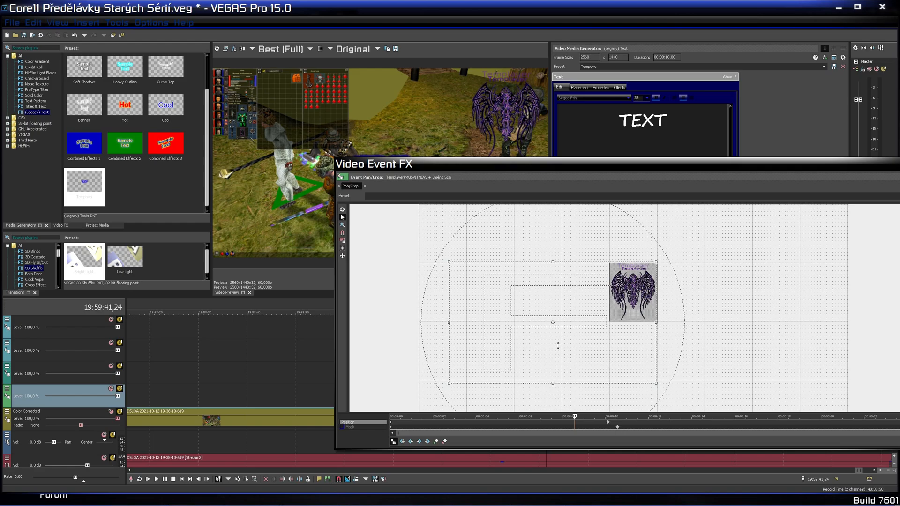
left_click_drag(557, 345, 558, 345)
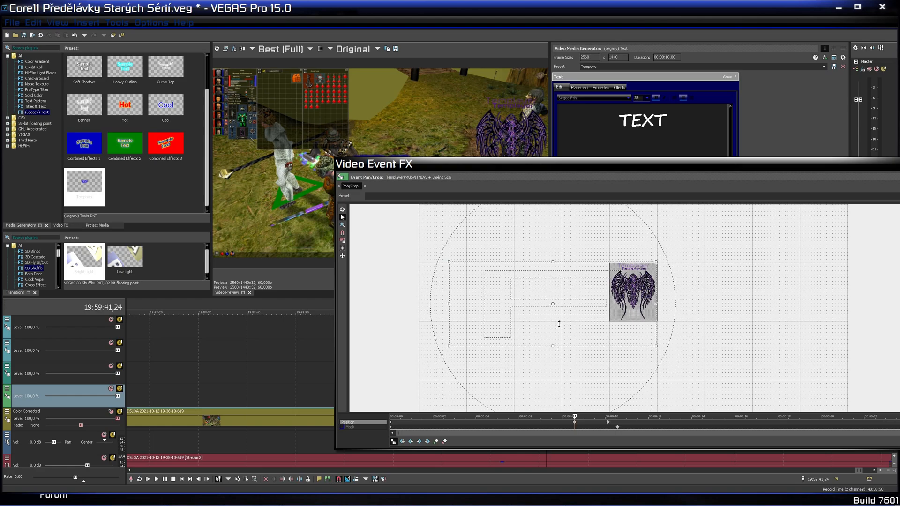
left_click_drag(559, 324, 559, 323)
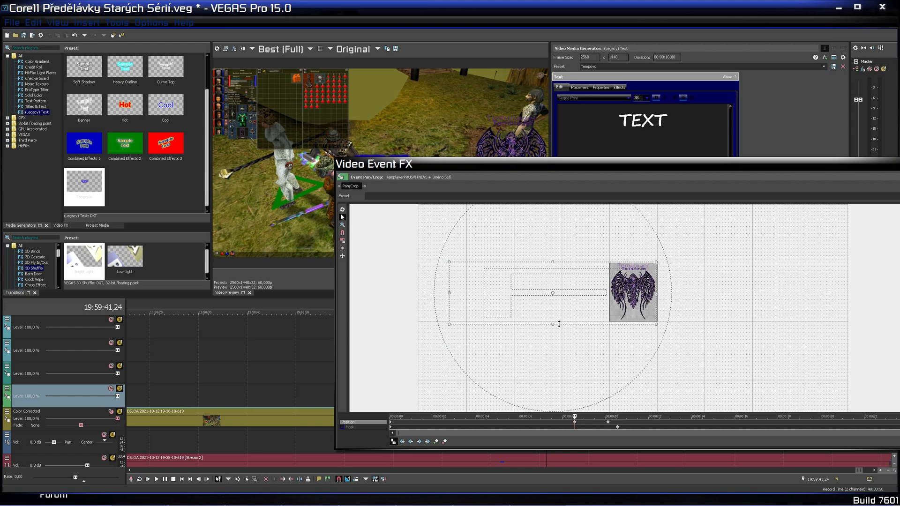
left_click_drag(540, 166, 592, 261)
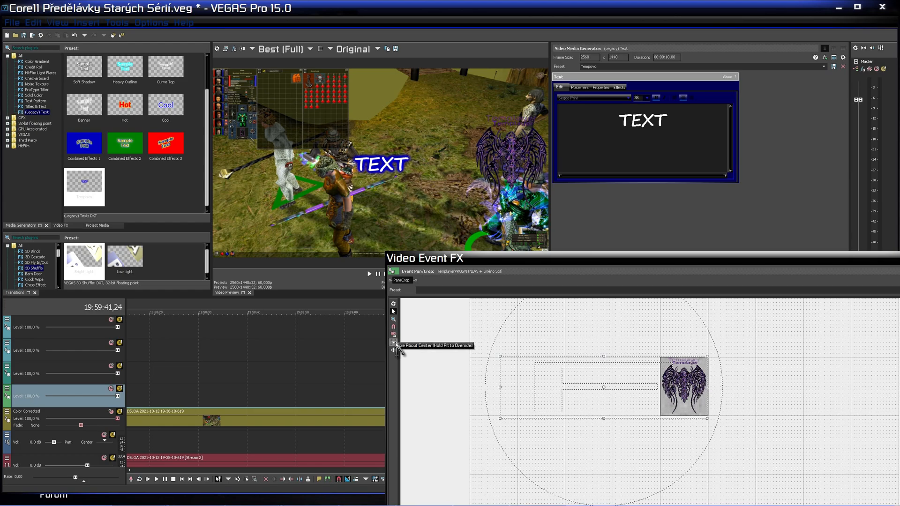
left_click(393, 344)
Move the Pan/Crop window off the timeline and turn off Maintain Aspect Ratio for the logo event.
left_click_drag(479, 261, 899, 246)
right_click(510, 397)
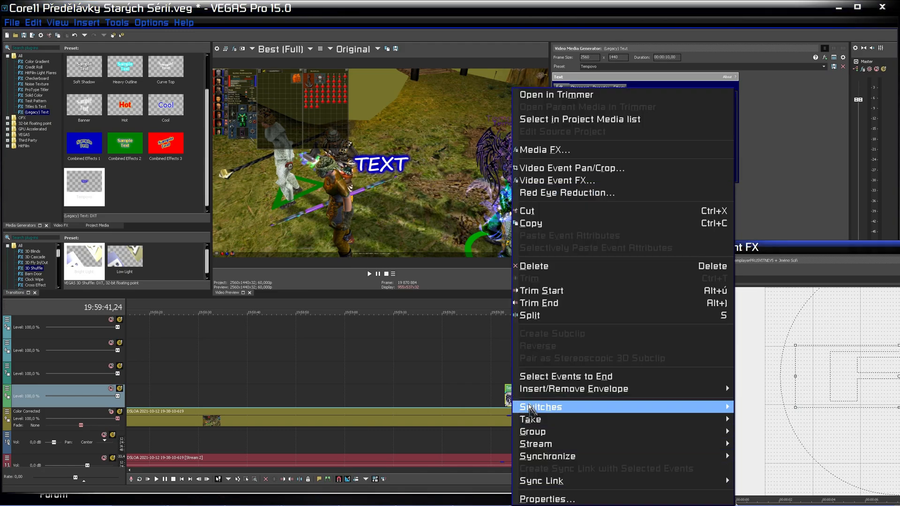
mouse_move(532, 408)
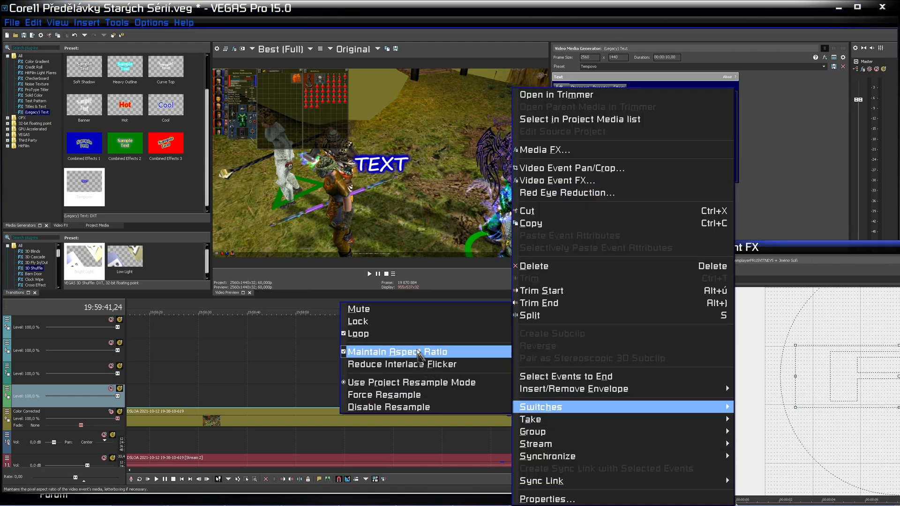
left_click(351, 357)
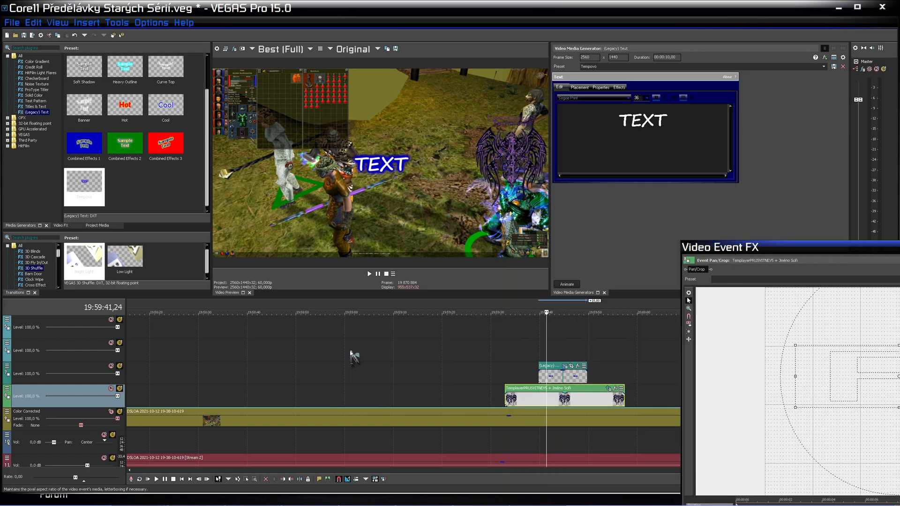
Undo the crop frame's shortening and stretch its upper edge far upward so the logo is flattened in the picture.
left_click_drag(727, 249, 572, 256)
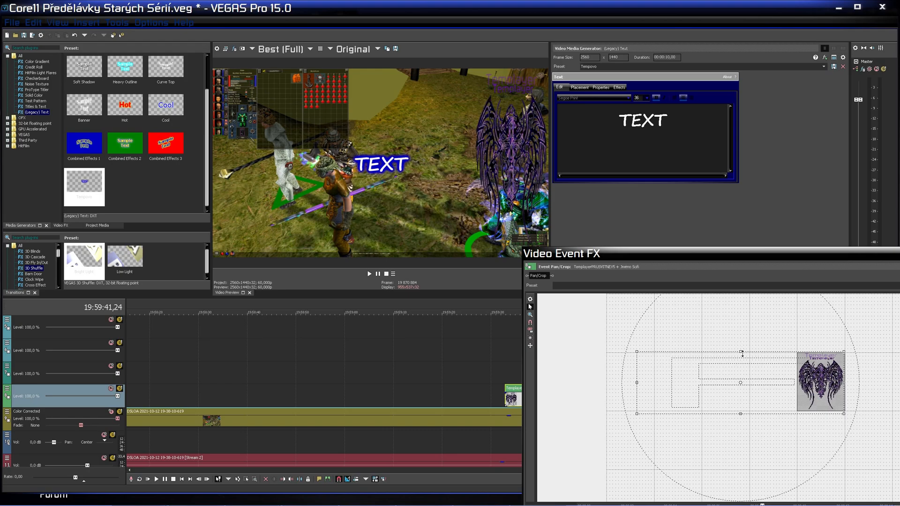
left_click_drag(742, 353, 740, 351)
key("ctrl+z")
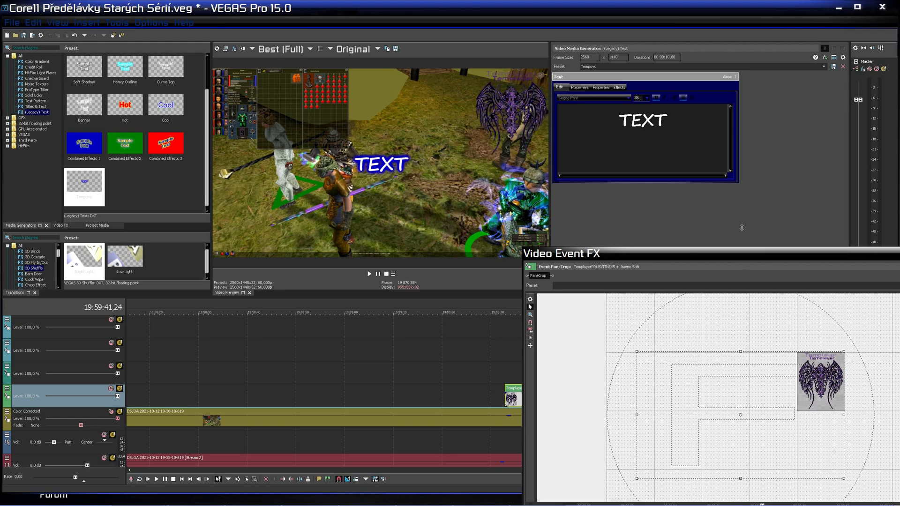
key("ctrl+z")
key("ctrl+z")
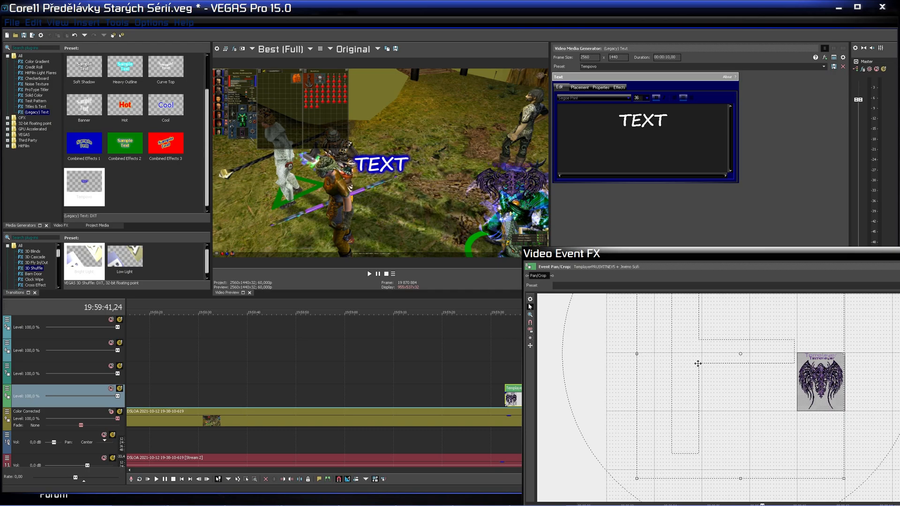
scroll(712, 363, "down", 3)
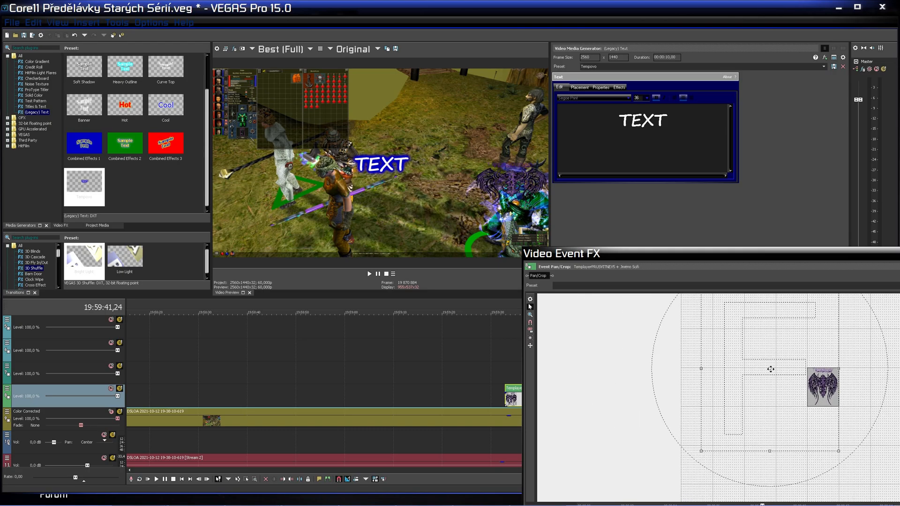
scroll(829, 379, "down", 3)
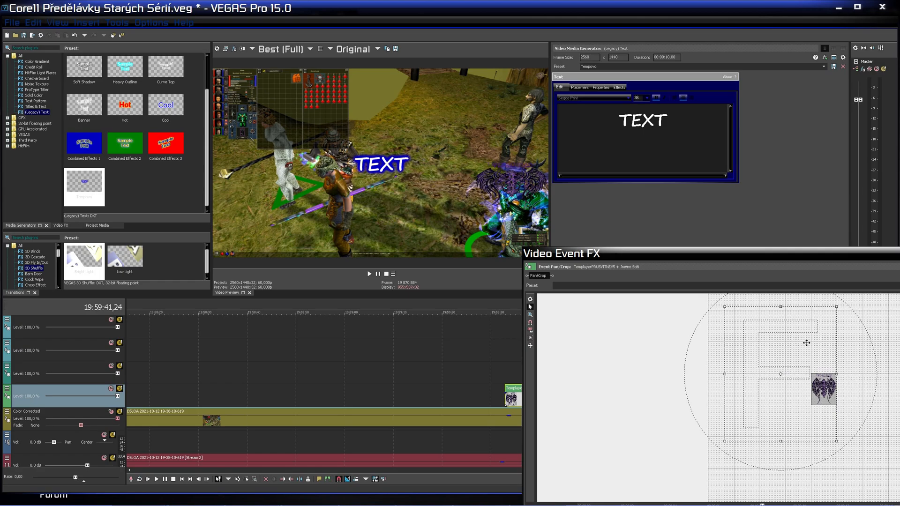
Rotate the logo's crop frame clockwise by somewhat less than a quarter turn and close the Pan/Crop window.
left_click_drag(824, 254, 650, 211)
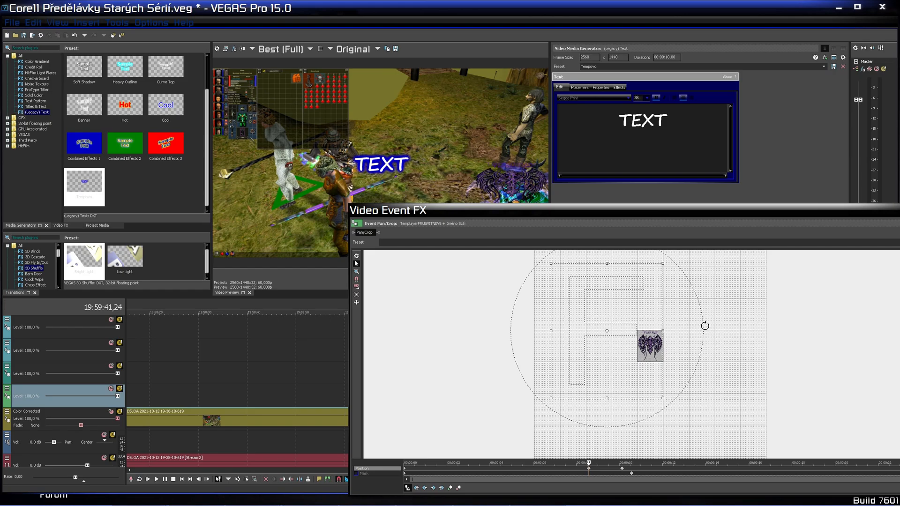
left_click_drag(704, 328, 705, 371)
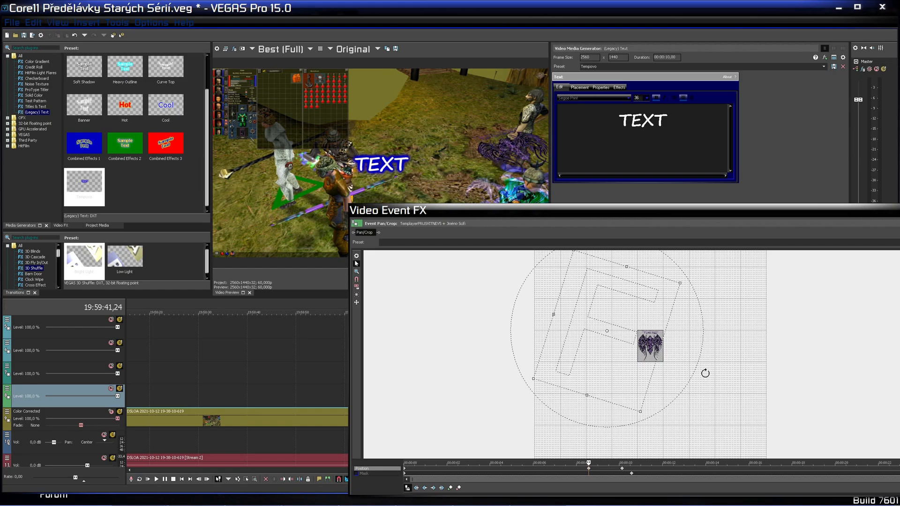
left_click_drag(656, 395, 653, 396)
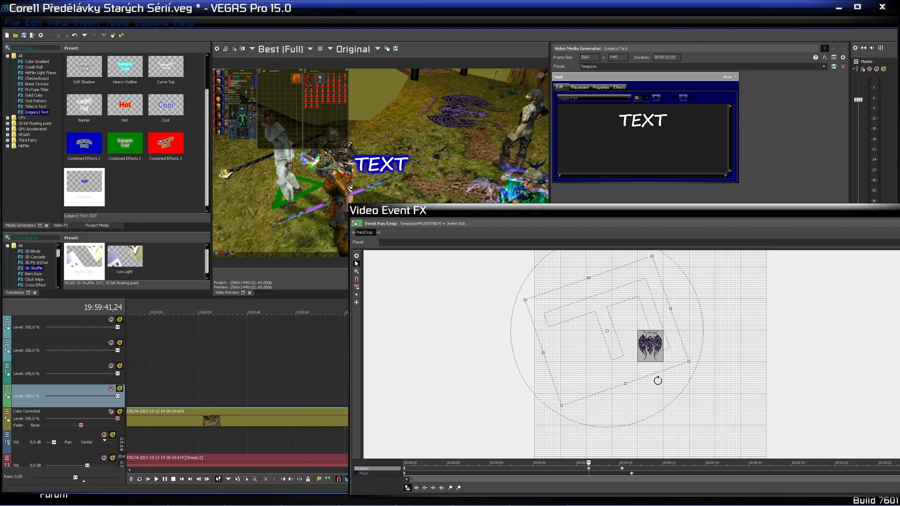
left_click_drag(688, 369, 686, 371)
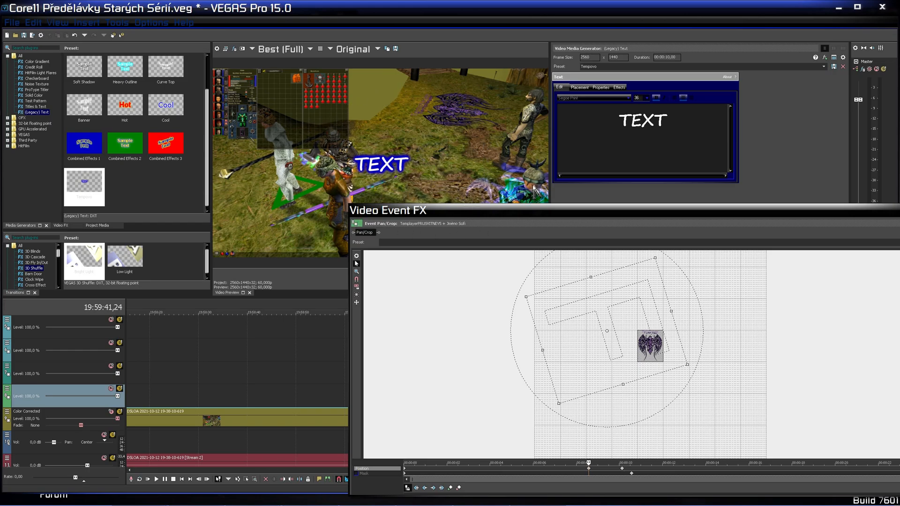
left_click_drag(766, 219, 763, 219)
left_click(889, 218)
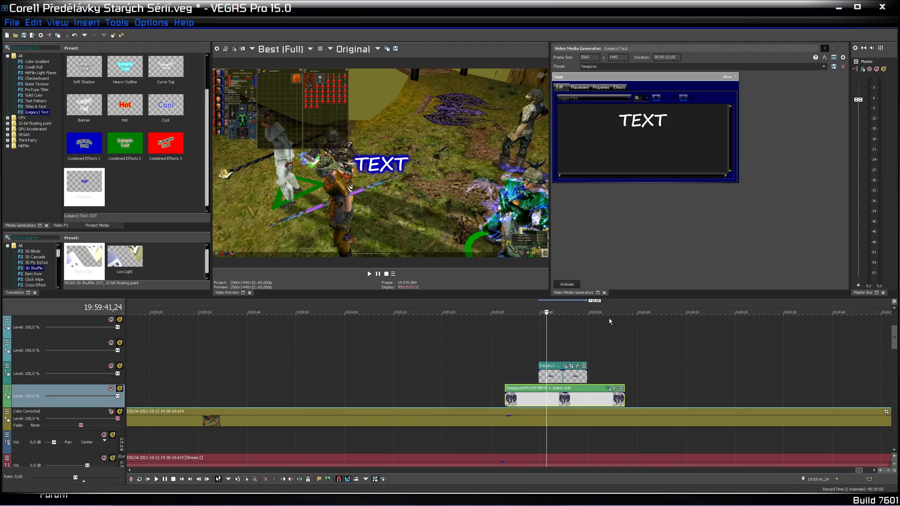
Start a new project without saving the changes to the current one.
left_click(712, 404)
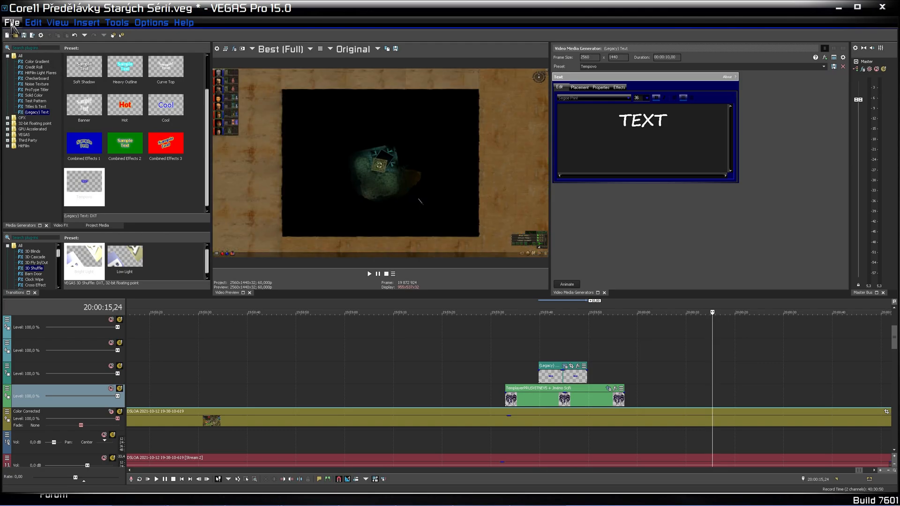
left_click(12, 24)
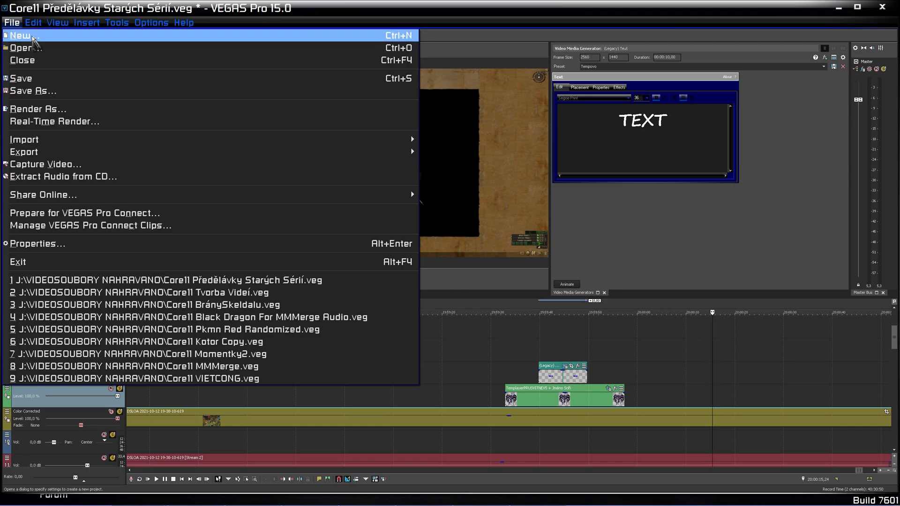
left_click(31, 40)
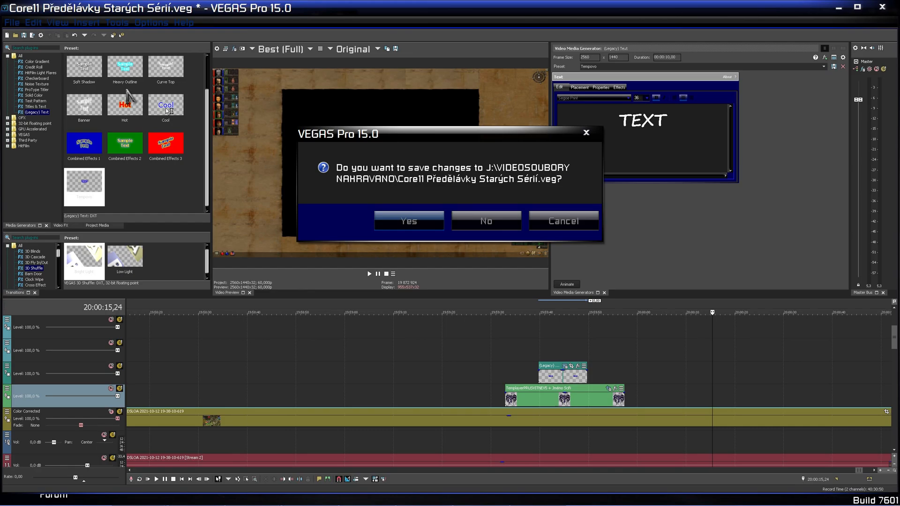
left_click(511, 222)
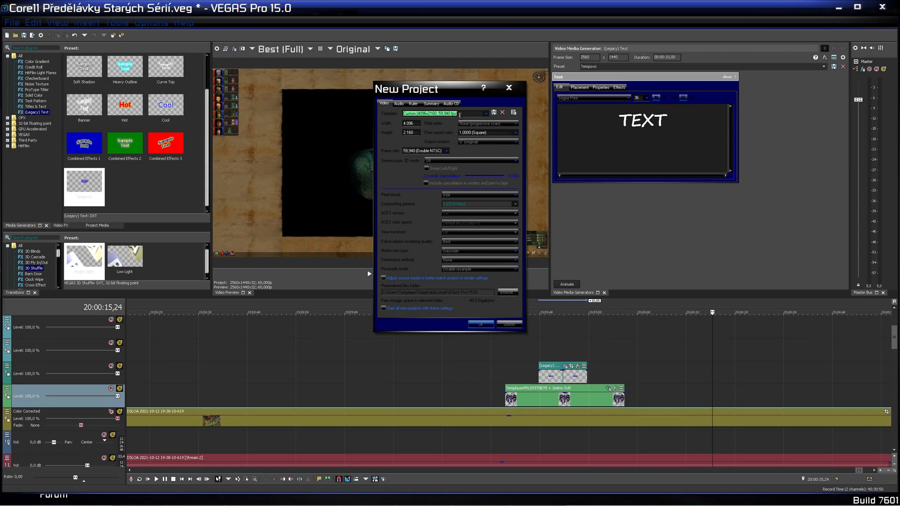
Look over the preset frame rates for the new project, enter 60 and replace it with 120 fps.
left_click(408, 124)
left_click(447, 152)
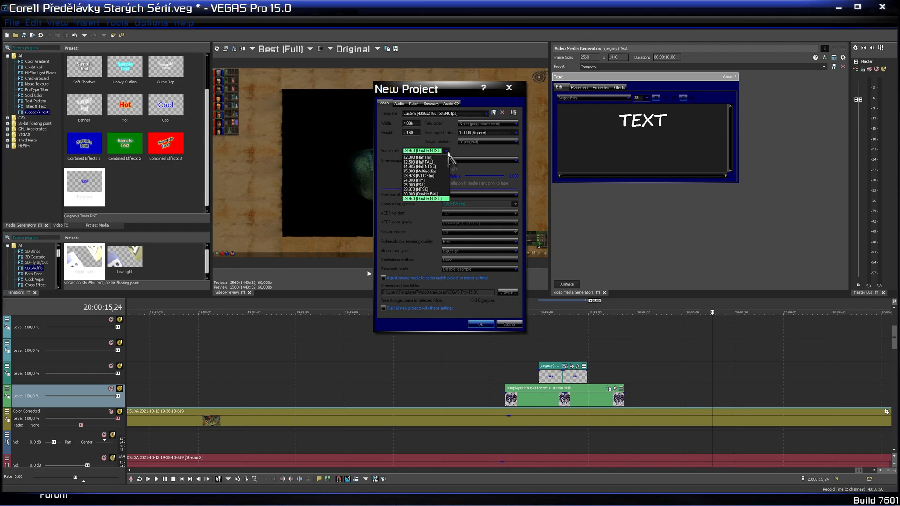
left_click(447, 152)
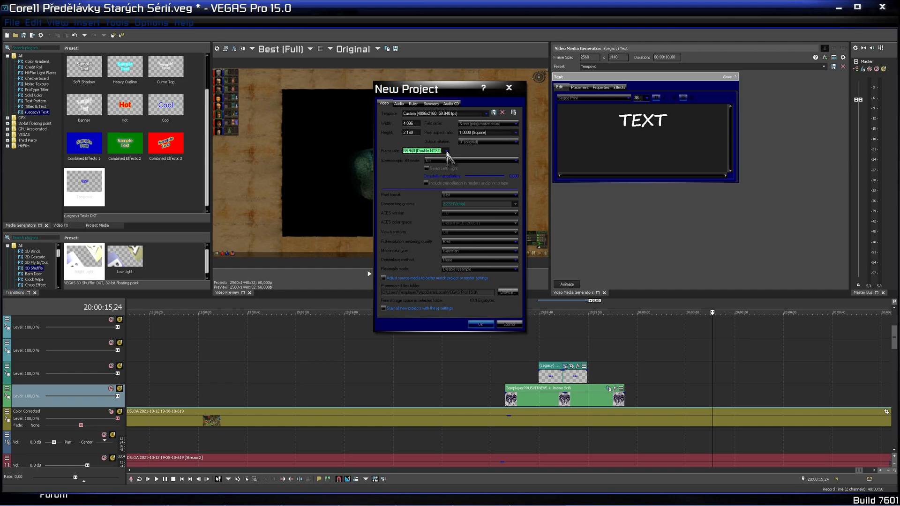
type("60")
left_click(414, 133)
left_click(418, 153)
type("120")
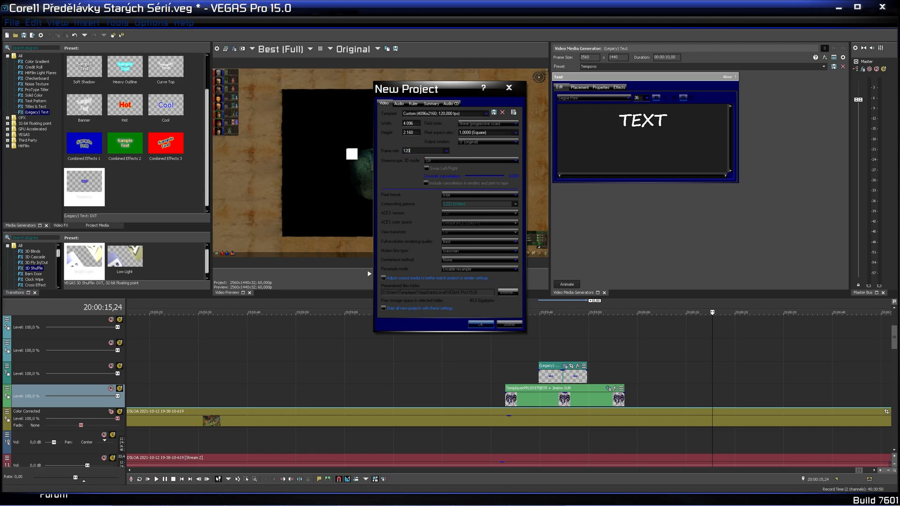
left_click(409, 123)
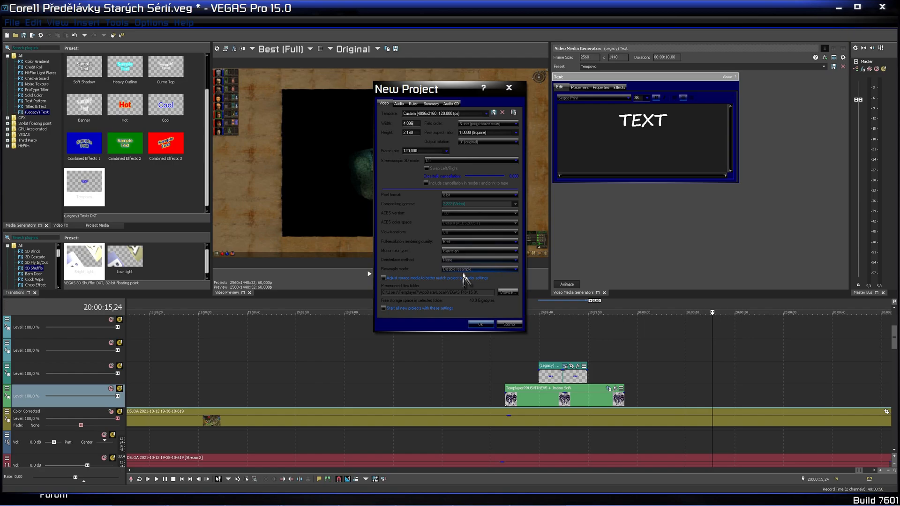
Review the new project's pixel format choices and its audio, ruler, summary and Audio CD settings, and cancel the new project.
left_click(467, 196)
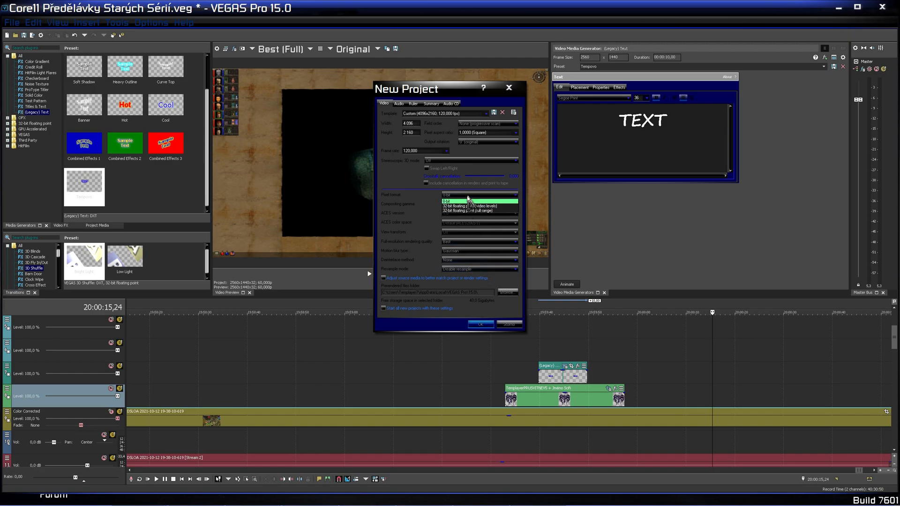
left_click(499, 197)
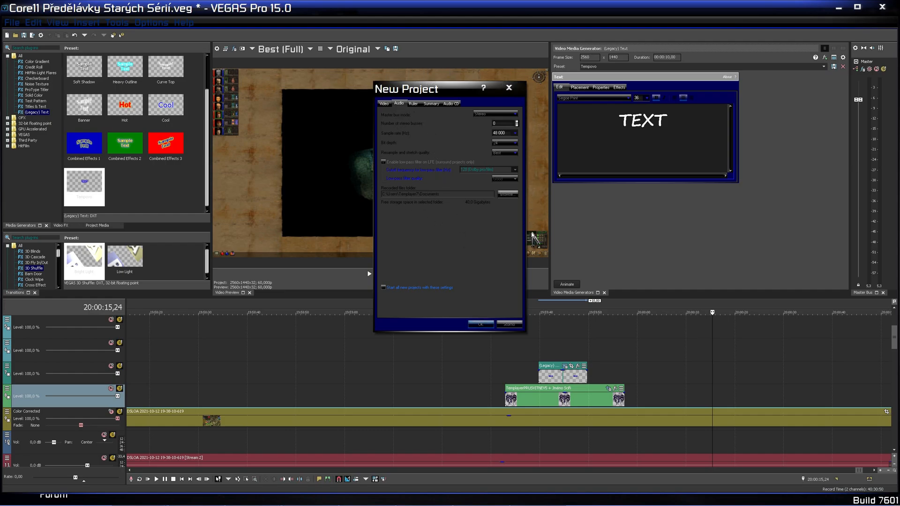
left_click(508, 134)
left_click(414, 104)
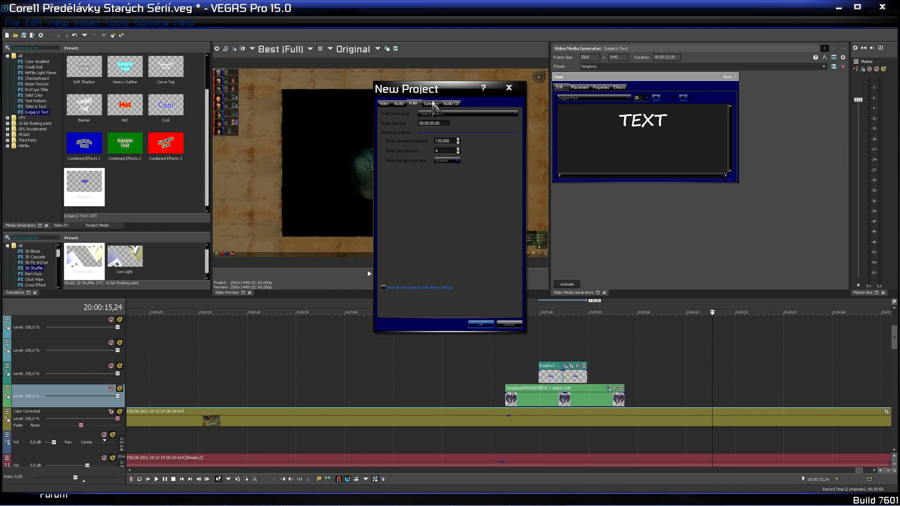
left_click(431, 104)
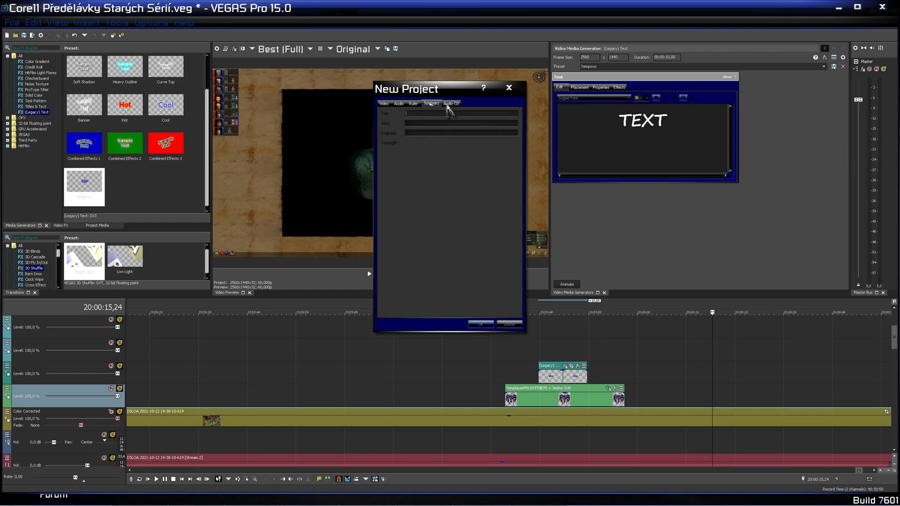
left_click(451, 103)
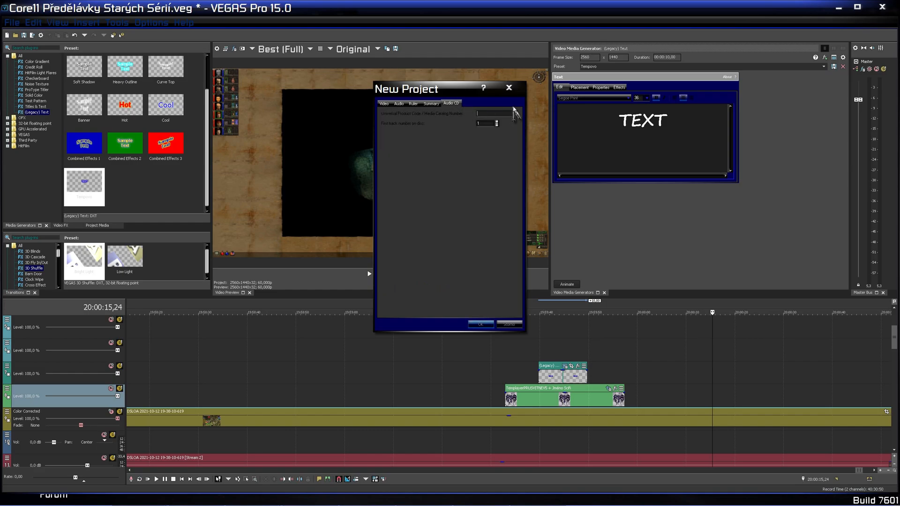
left_click(510, 324)
Reopen the recent project Core11 Předělávky Starých Sérií.veg, discarding the unsaved changes and leaving the missing media files offline.
left_click(700, 377)
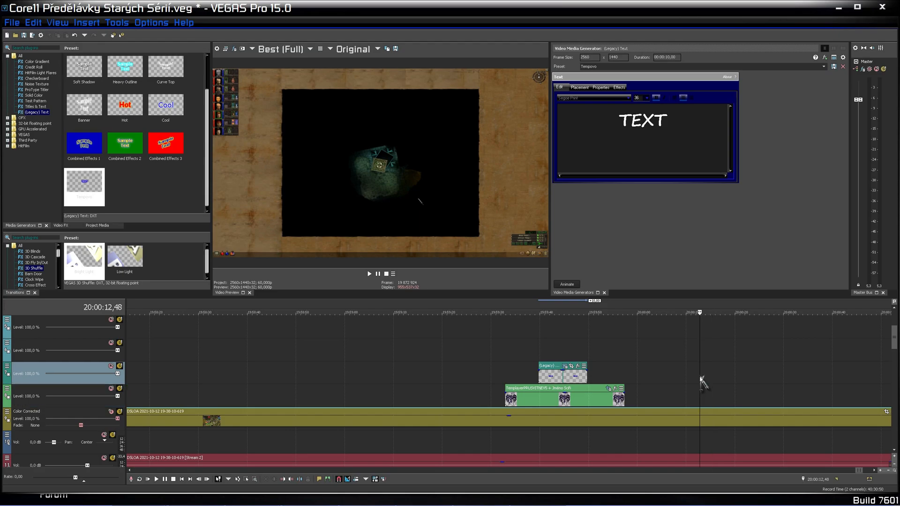
scroll(700, 379, "down", 4)
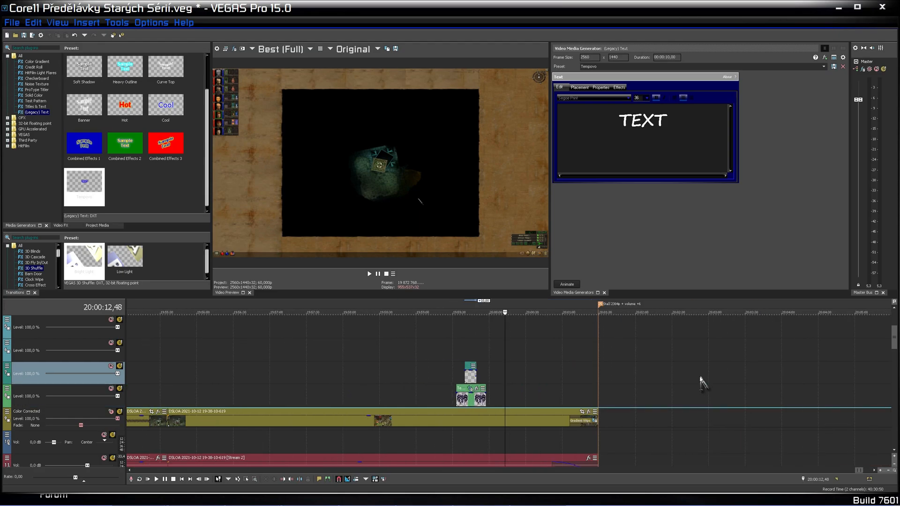
left_click(12, 22)
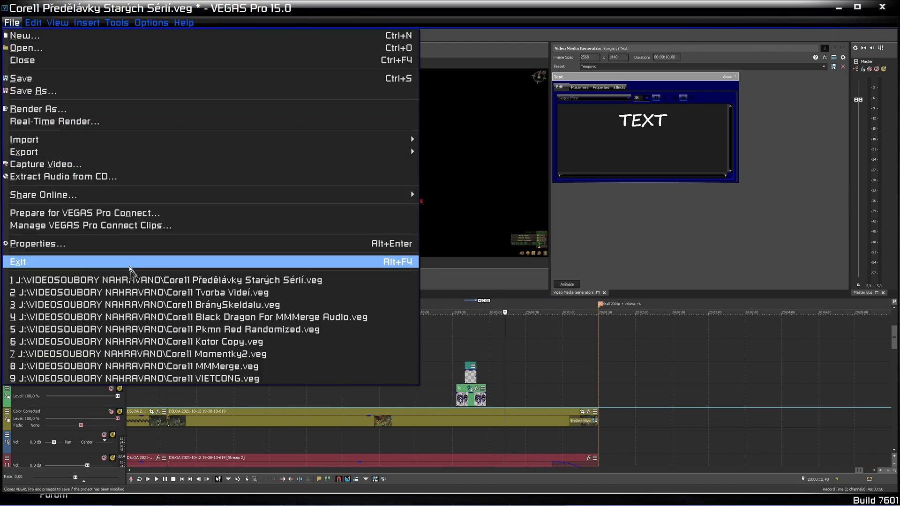
left_click(133, 280)
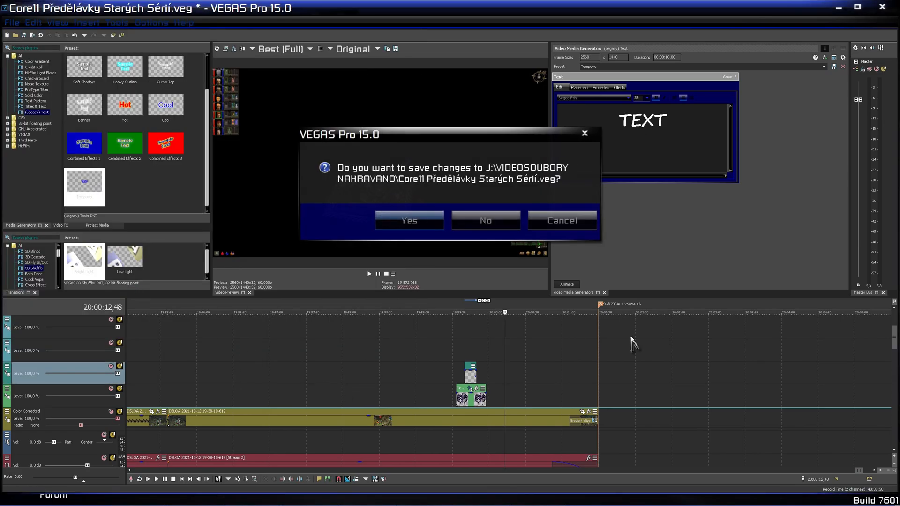
left_click(499, 225)
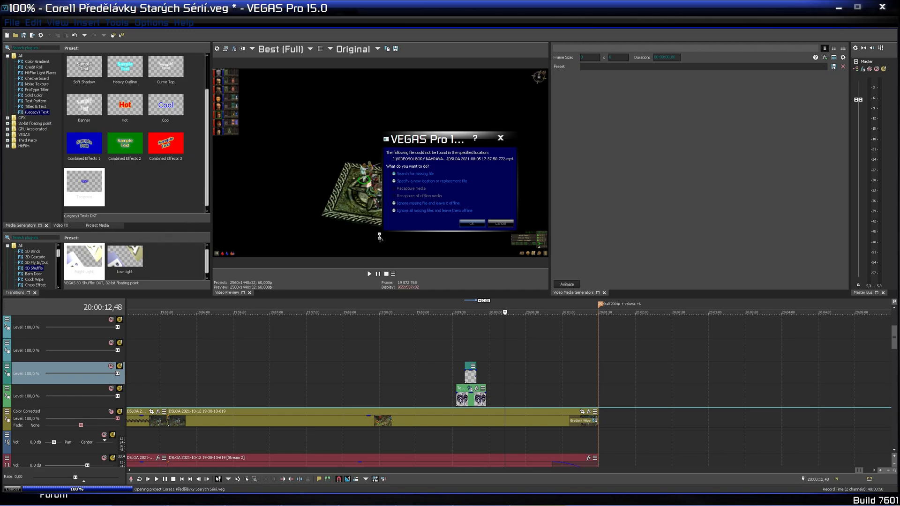
left_click(470, 224)
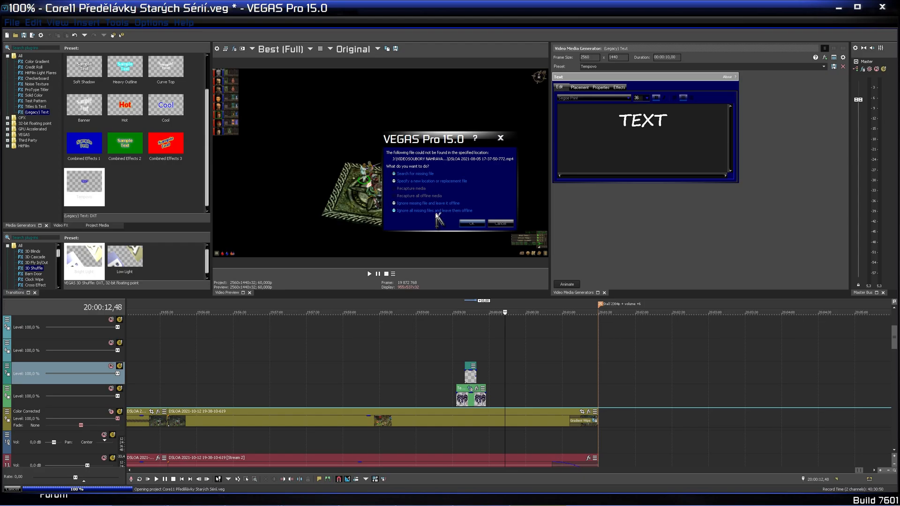
left_click(471, 223)
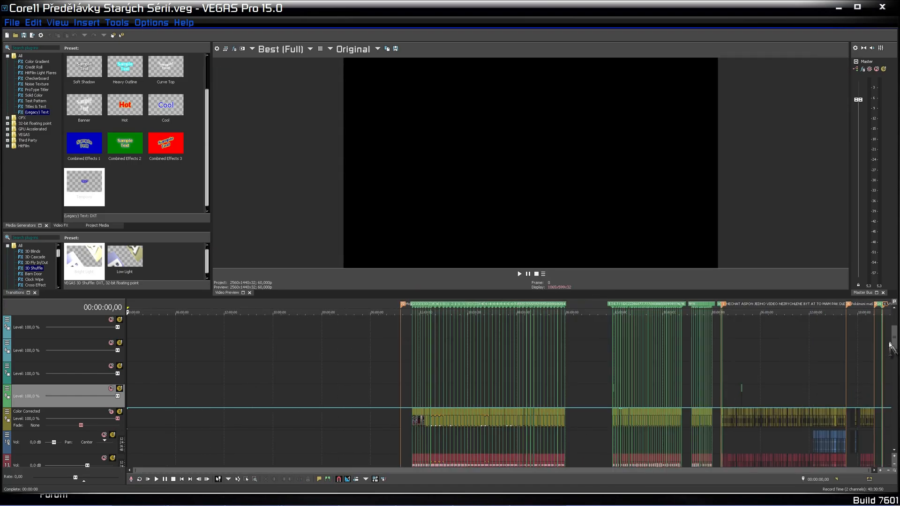
Place the timeline cursor at 21:06:00,00 near the project's end and zoom in on the events before it.
left_click(888, 345)
scroll(892, 341, "down", 2)
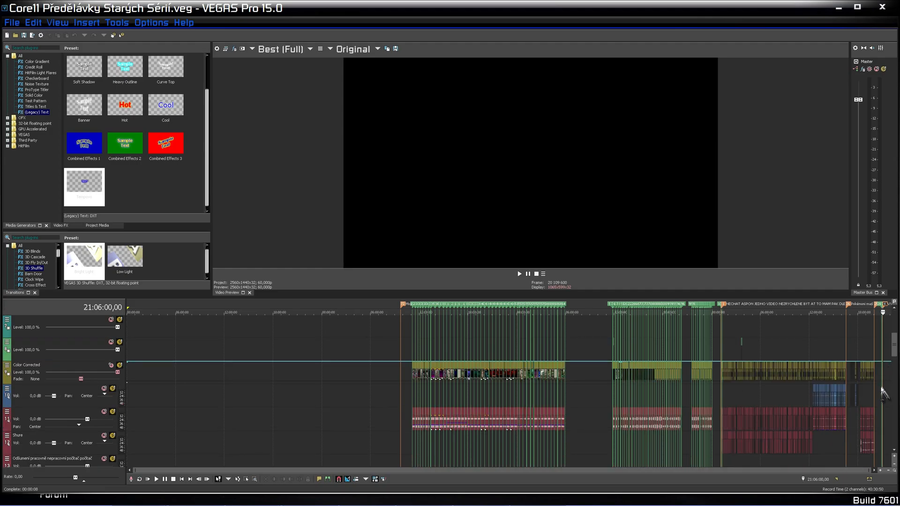
scroll(881, 389, "up", 5)
scroll(879, 387, "up", 3)
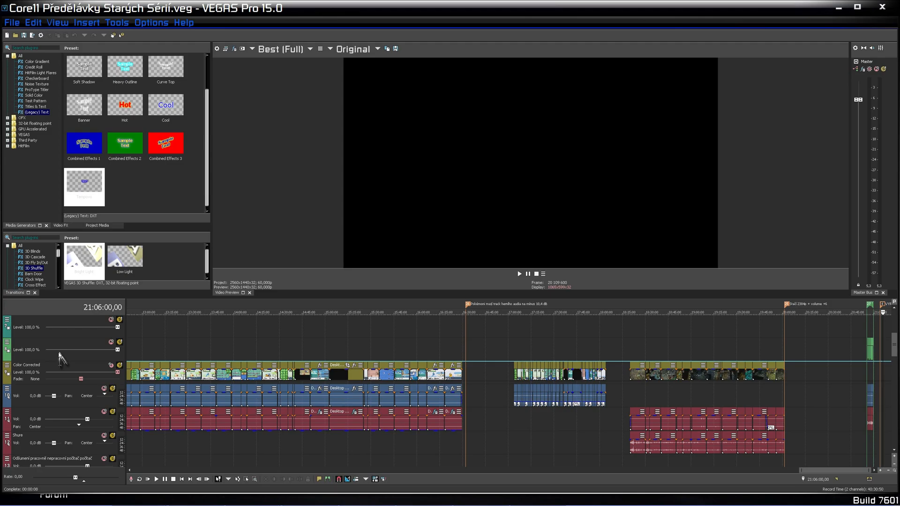
Add the custom (Legacy) Text preset at 19:57:15,19 on the empty green video track above the Color Corrected track.
left_click(778, 355)
scroll(778, 355, "up", 8)
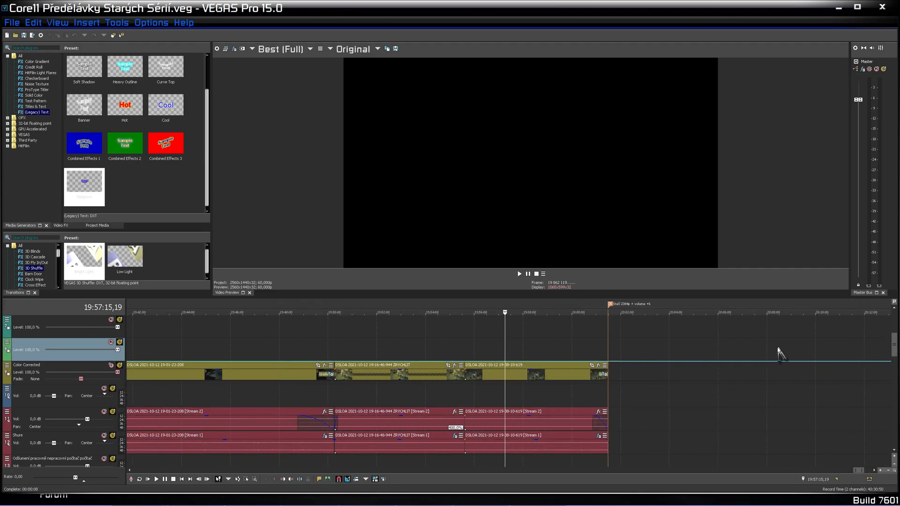
left_click_drag(89, 186, 508, 351)
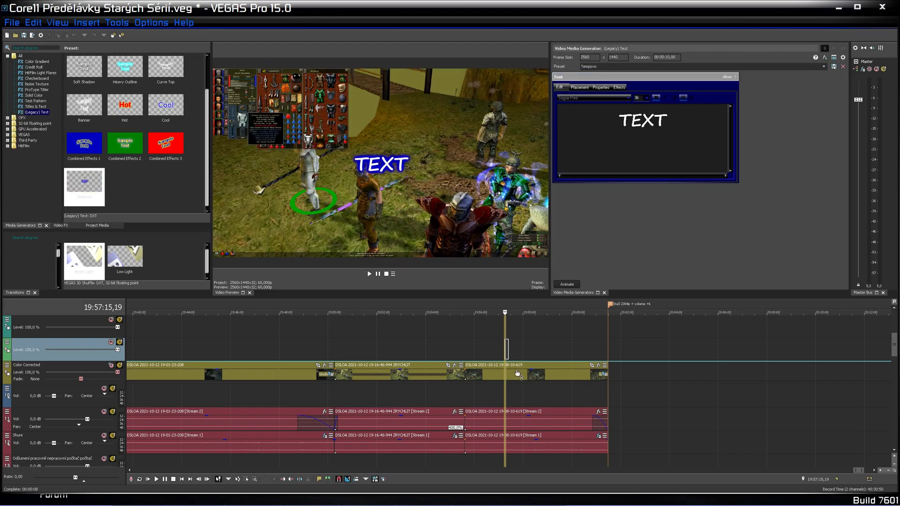
With the cursor at 19:57:17,45 on the text event, lower the green text track's level to 48,7 % and restore it to 100,0 %.
left_click(506, 328)
scroll(506, 328, "up", 5)
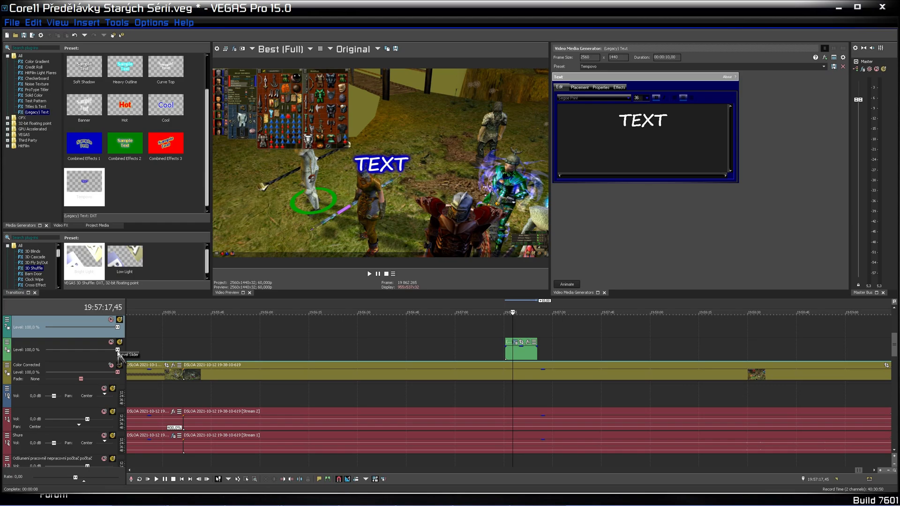
left_click_drag(117, 351, 80, 351)
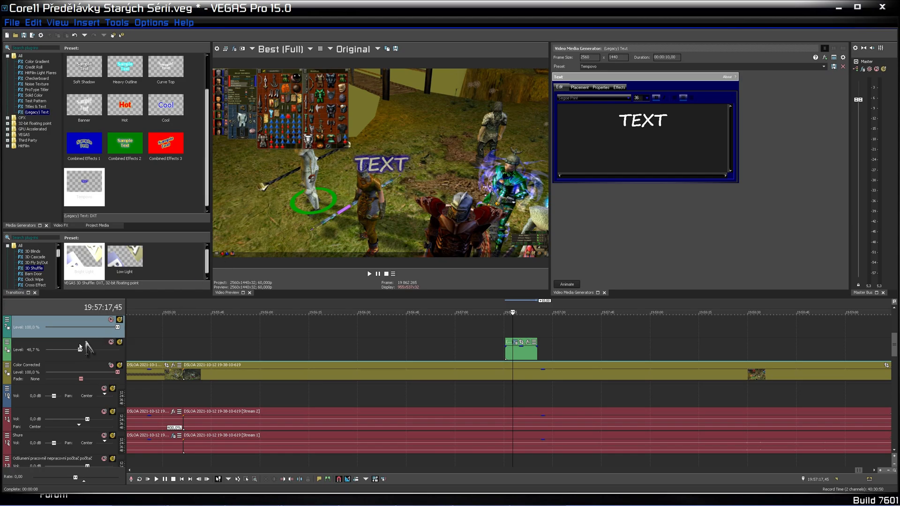
left_click_drag(80, 350, 154, 353)
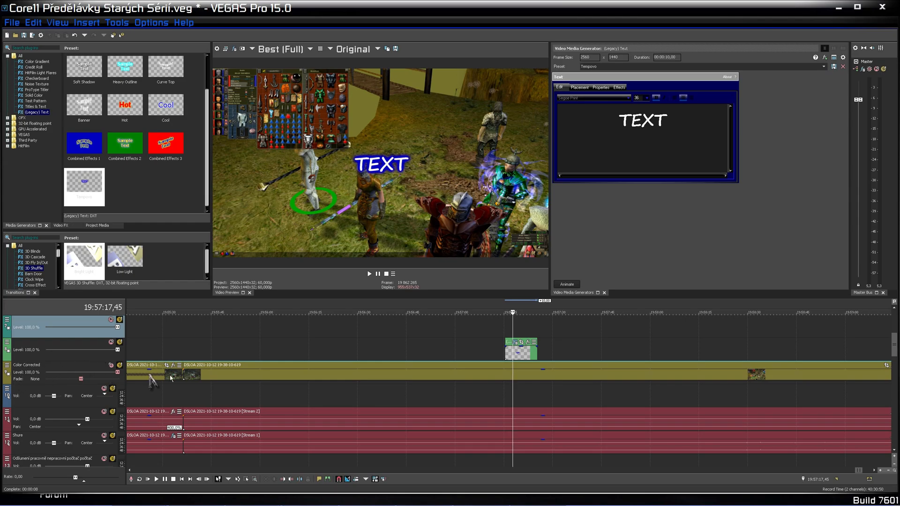
Open the Color Corrected track's Track FX and reselect the Color Corrector (Secondary) preset Test Template Silně snížené (Pkmn např.).
left_click(386, 373)
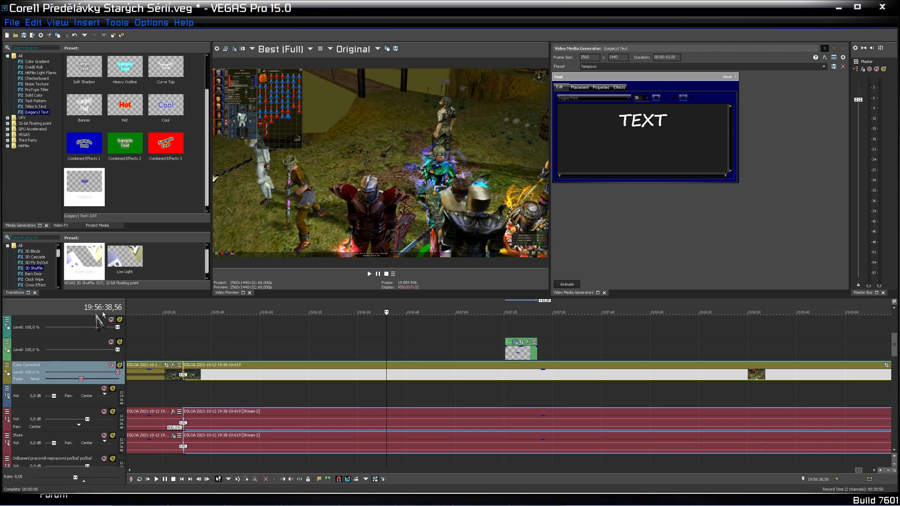
right_click(33, 365)
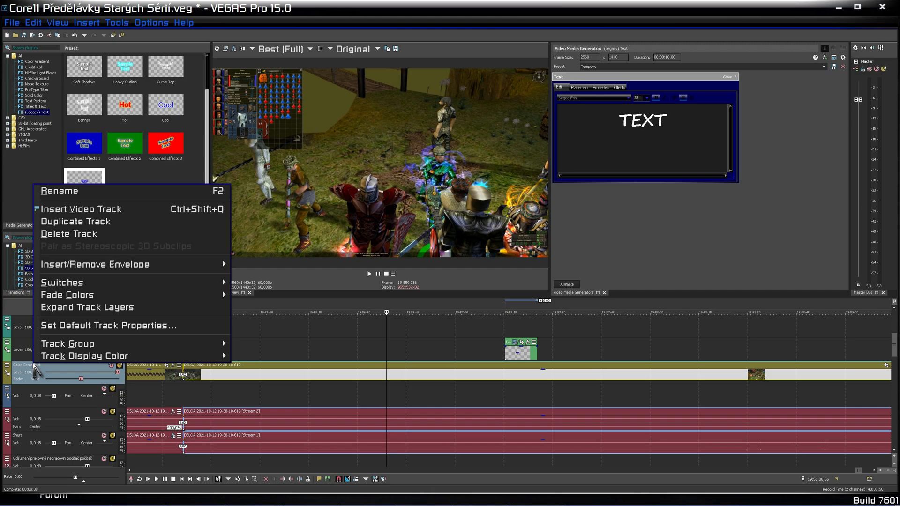
left_click(7, 365)
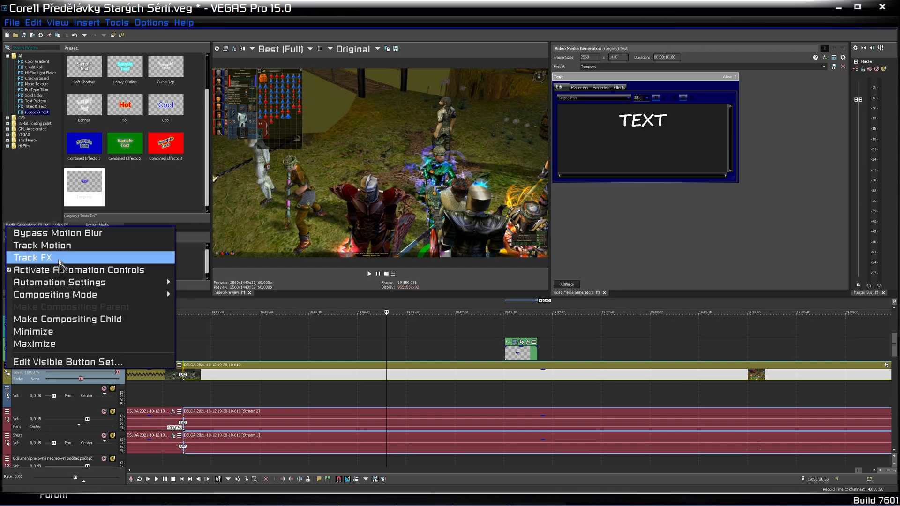
left_click(59, 263)
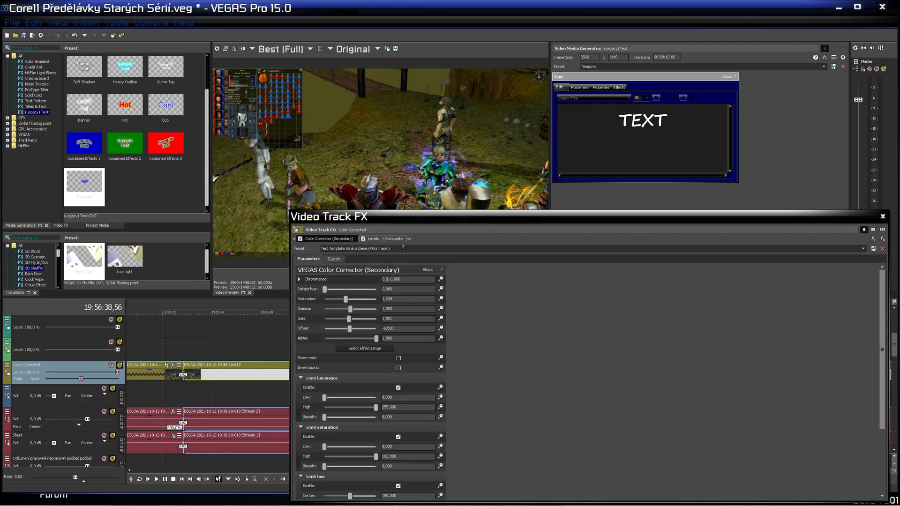
left_click(862, 249)
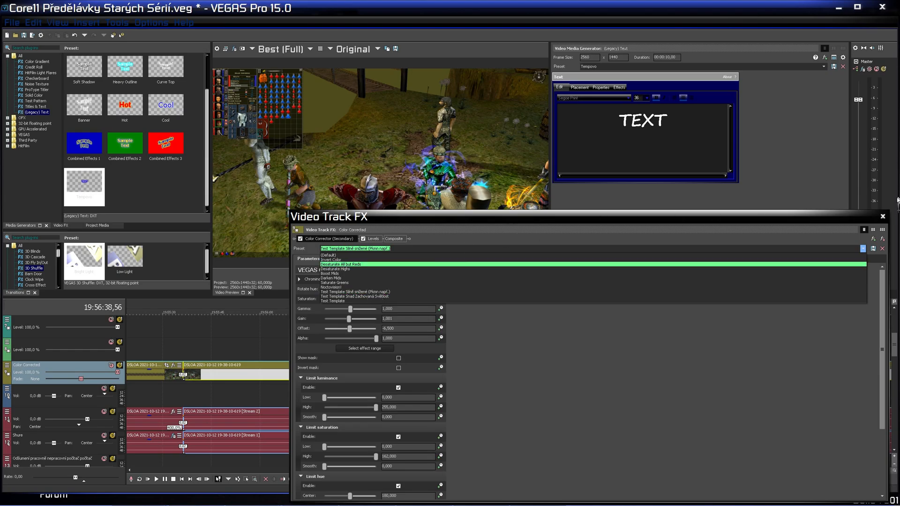
left_click(392, 292)
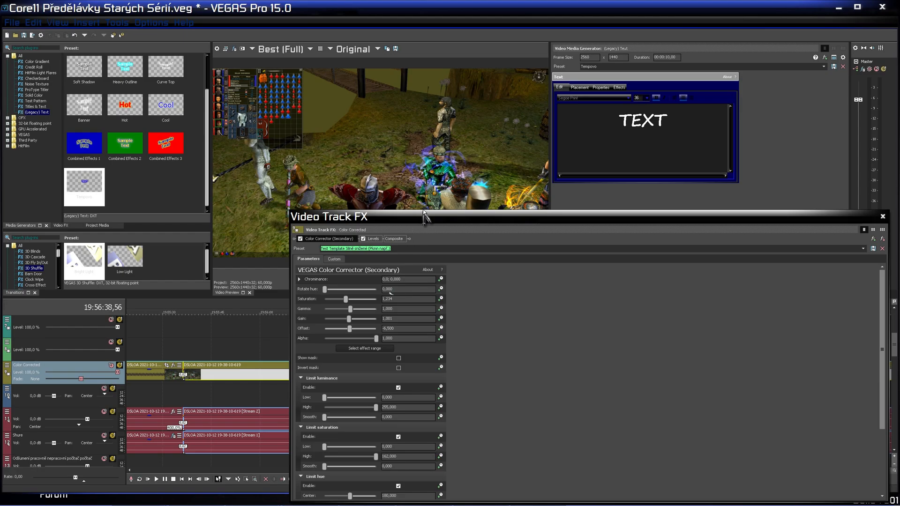
Look over the secondary color corrector's parameter and custom views and the Levels effect's settings, and close the Track FX window.
left_click_drag(425, 220, 375, 115)
mouse_move(833, 207)
left_mouse_down()
mouse_move(848, 323)
mouse_move(842, 201)
left_mouse_up()
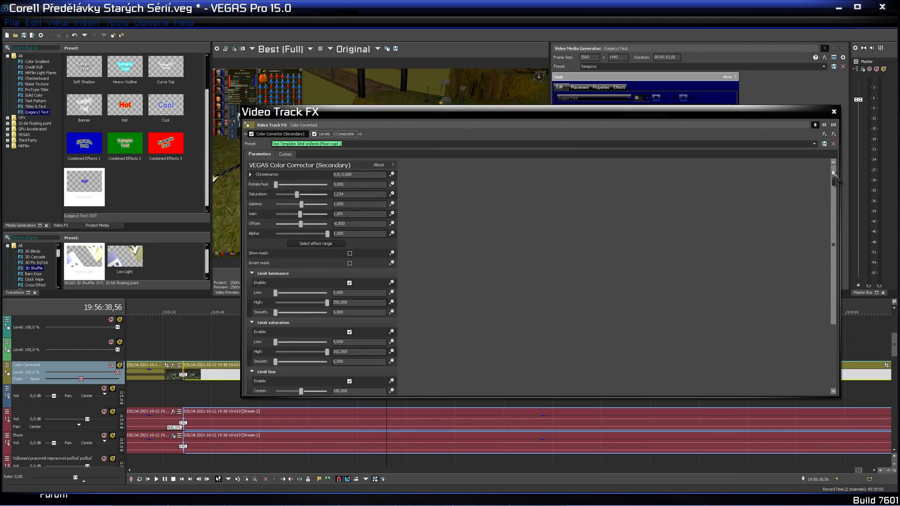
left_click(286, 155)
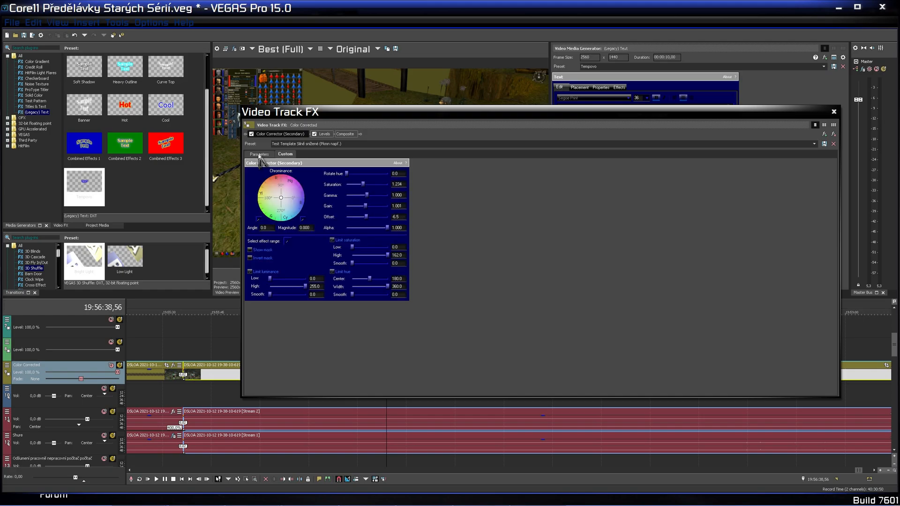
left_click(259, 155)
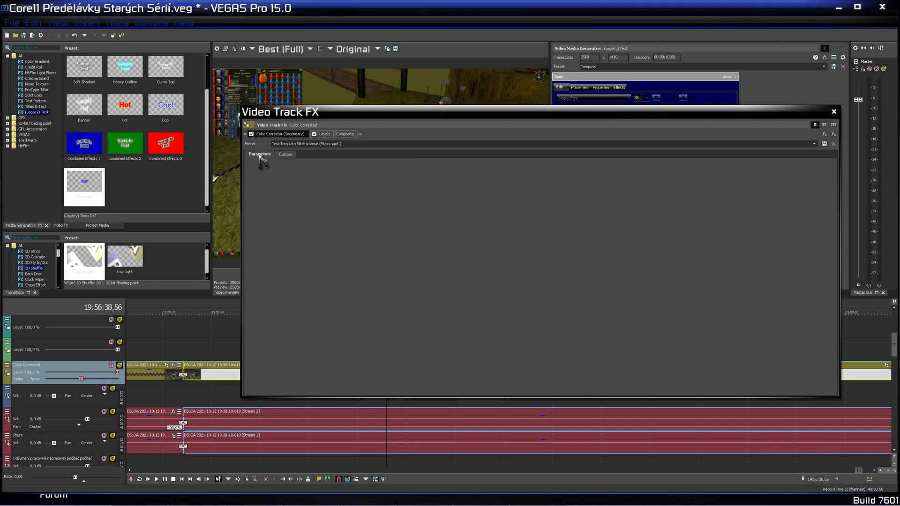
left_click(326, 135)
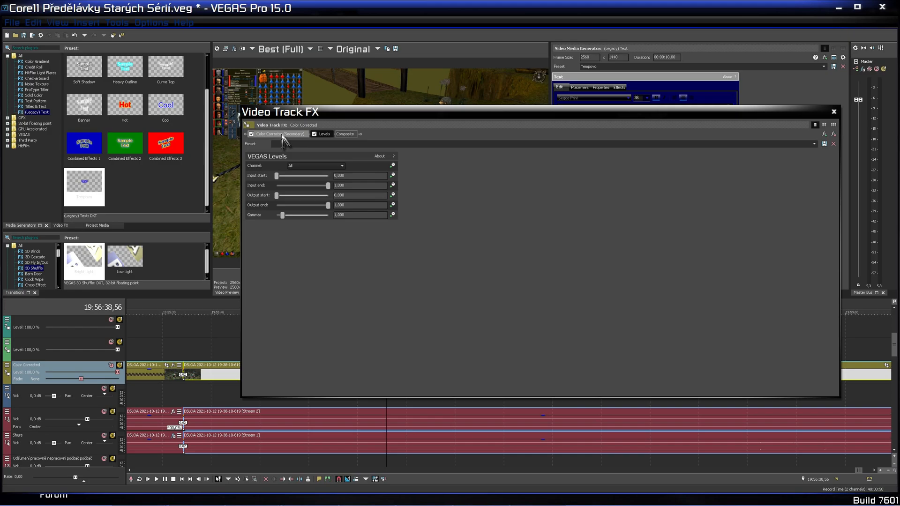
left_click(280, 134)
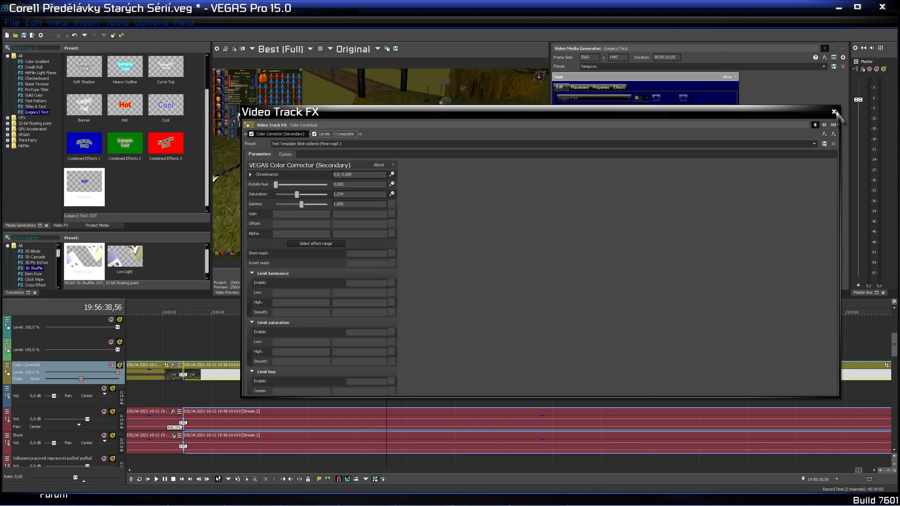
left_click(835, 112)
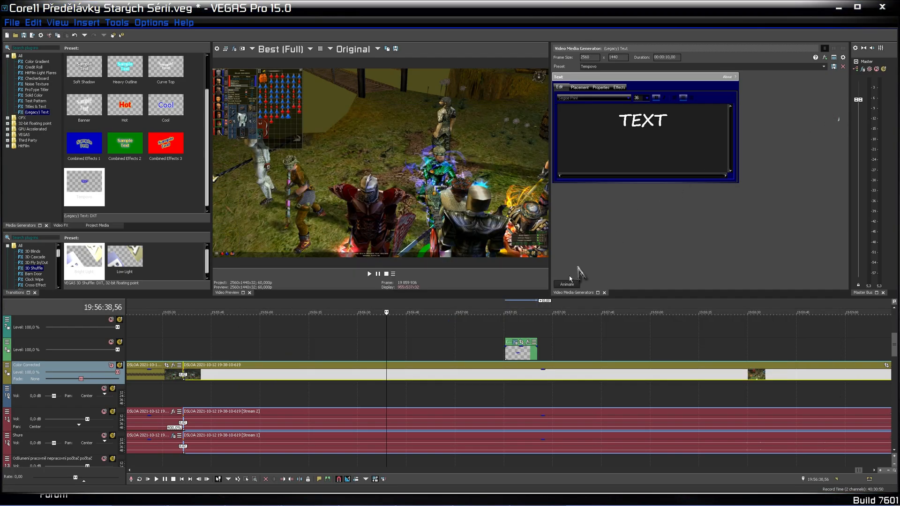
Delete the text event from the green video track above the Color Corrected track.
left_click(517, 352)
key("Delete")
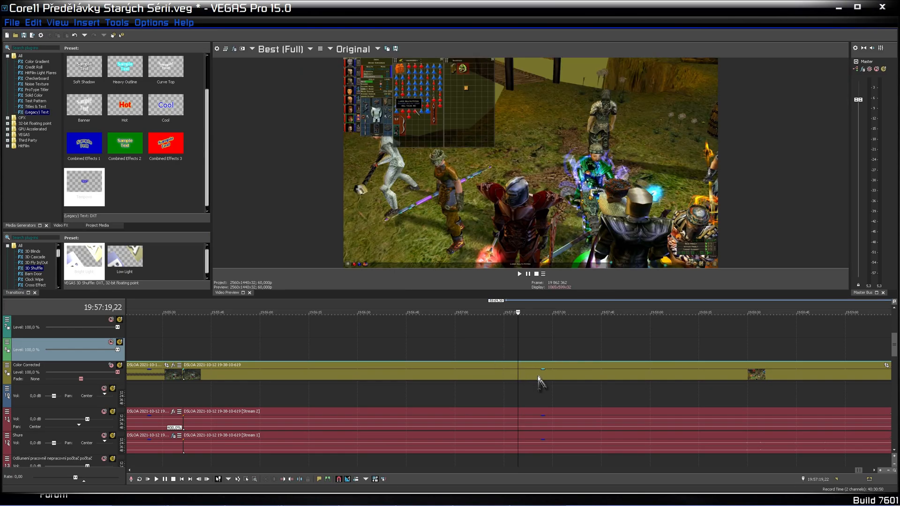
left_click(546, 378)
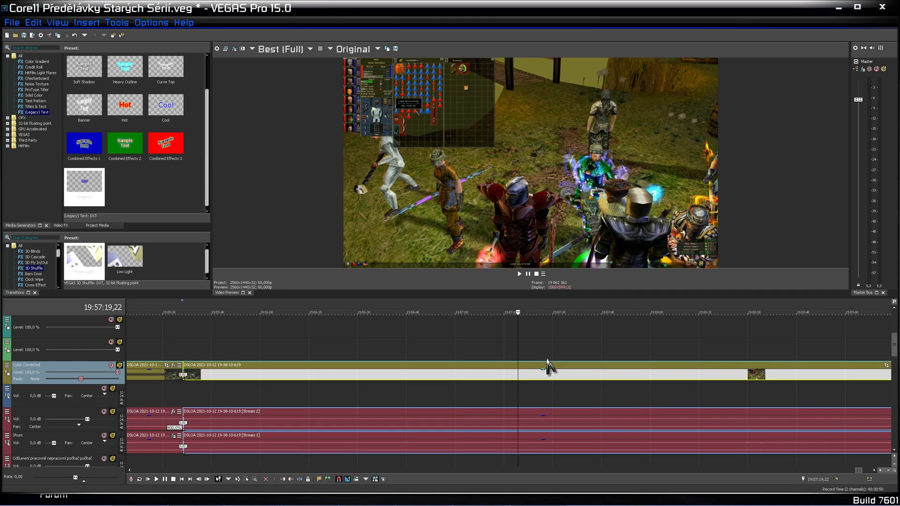
left_click_drag(547, 360, 546, 353)
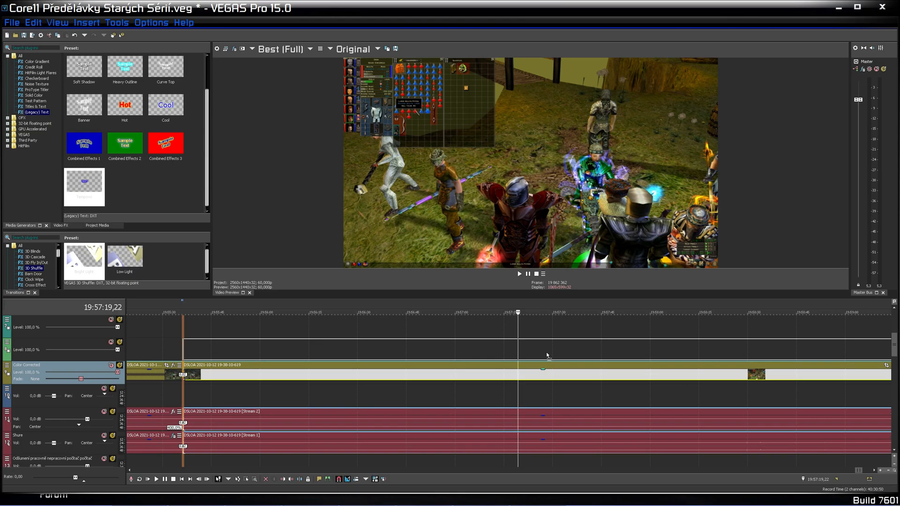
left_click_drag(546, 353, 547, 354)
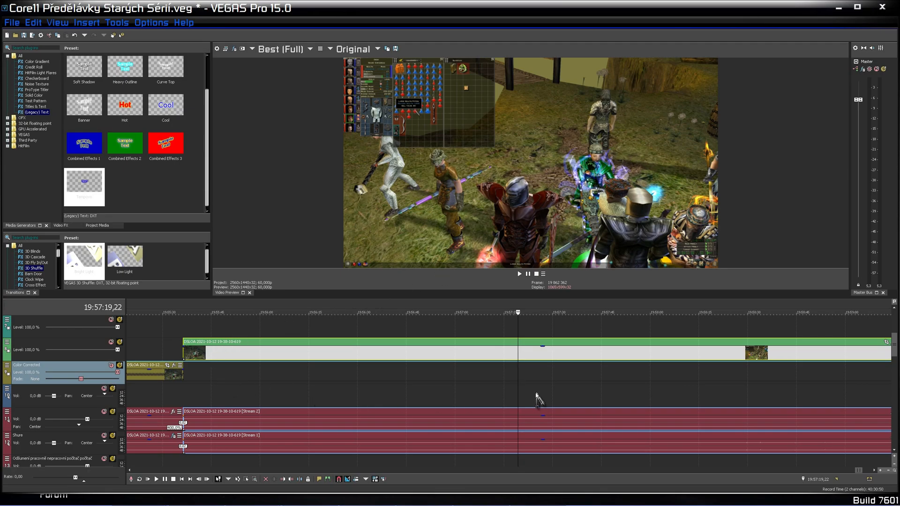
left_click_drag(559, 357, 559, 372)
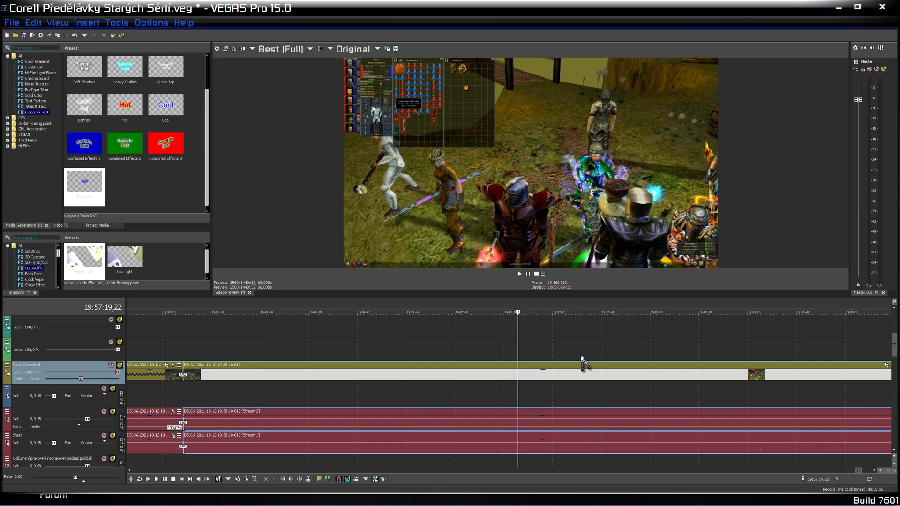
Examine the color-corrected DSLOA footage at several timeline positions from 19:42:10,06 onward, ending at 20:03:31,34 past the last clip.
left_click(602, 342)
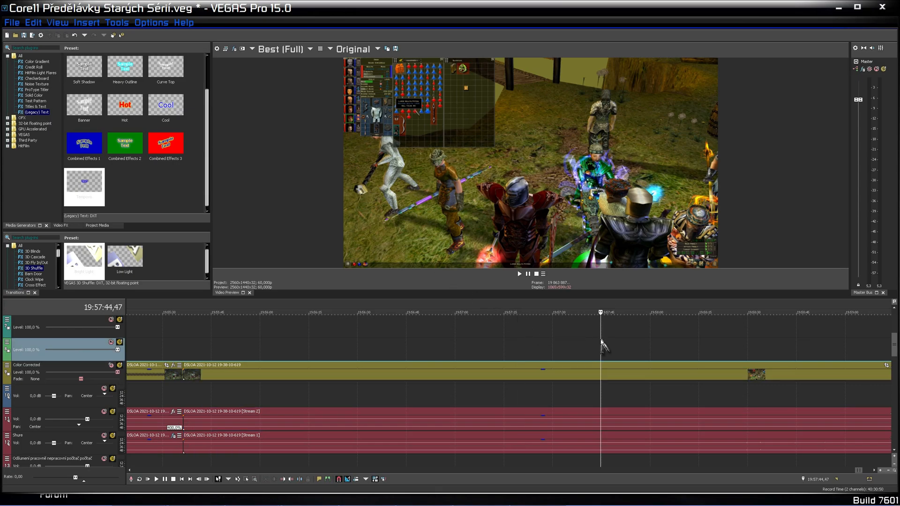
scroll(702, 347, "down", 3)
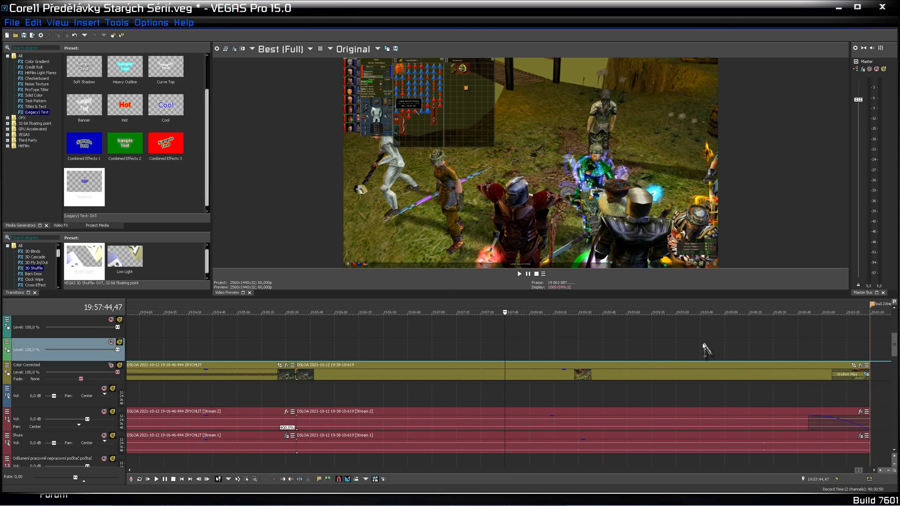
left_click(591, 357)
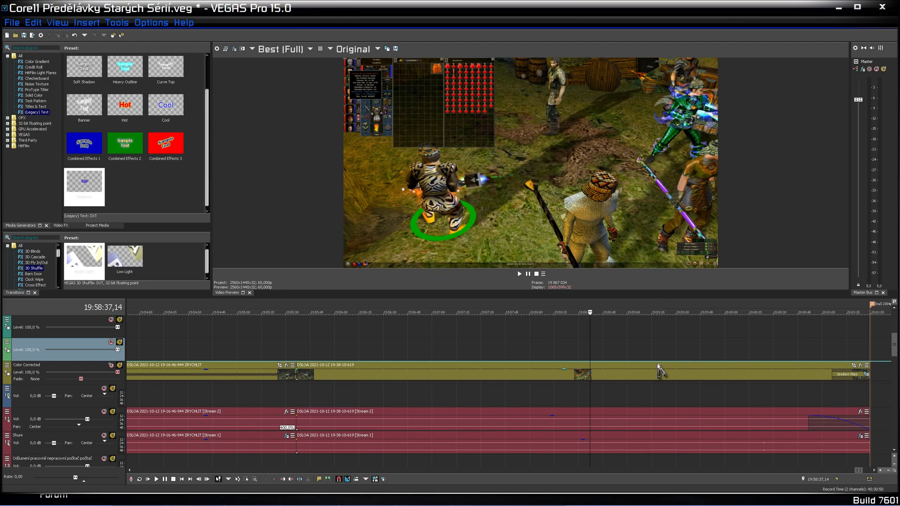
left_click(688, 354)
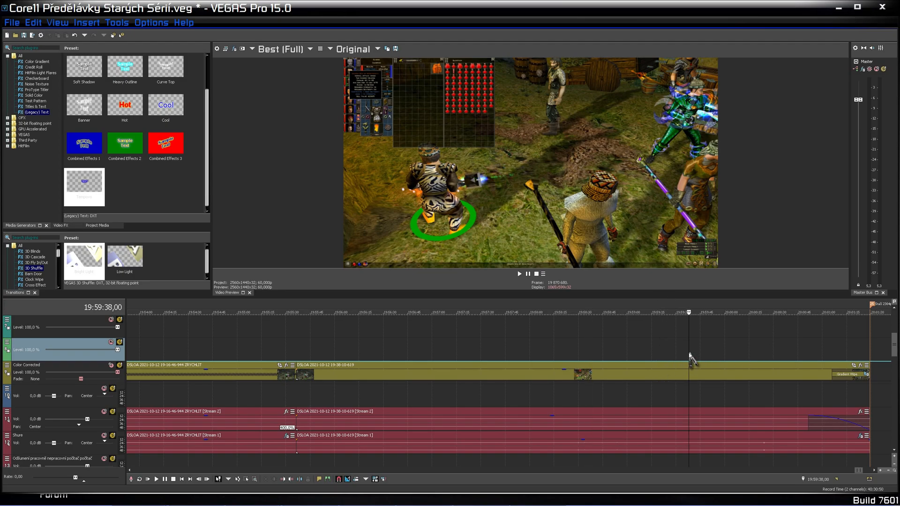
scroll(469, 356, "down", 5)
left_click(357, 354)
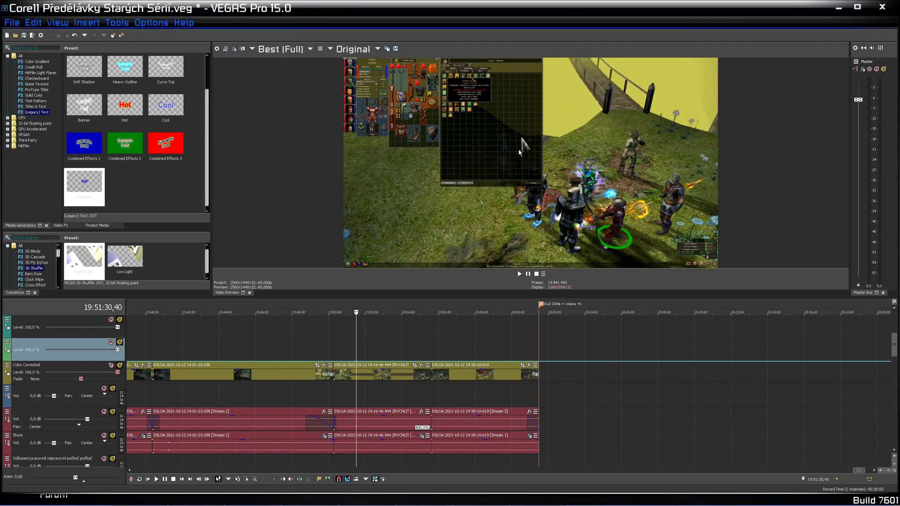
left_click(250, 352)
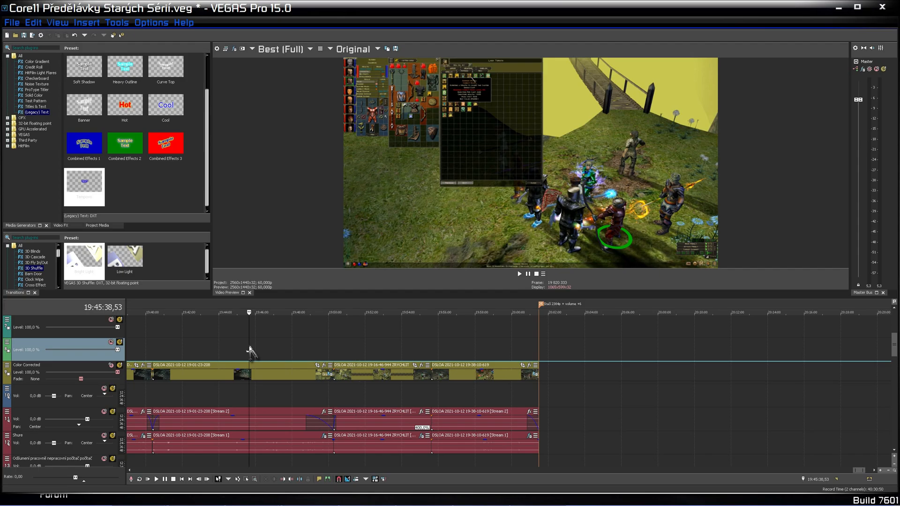
left_click(281, 349)
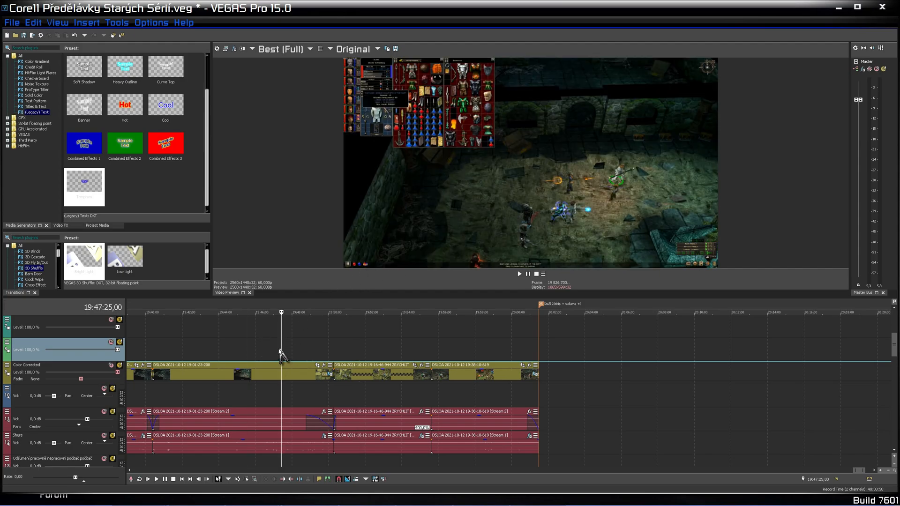
left_click(186, 356)
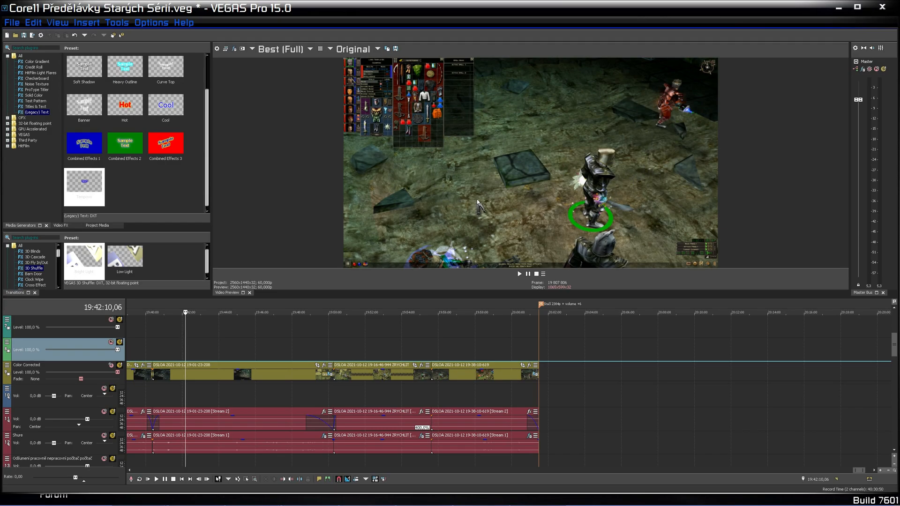
left_click(576, 382)
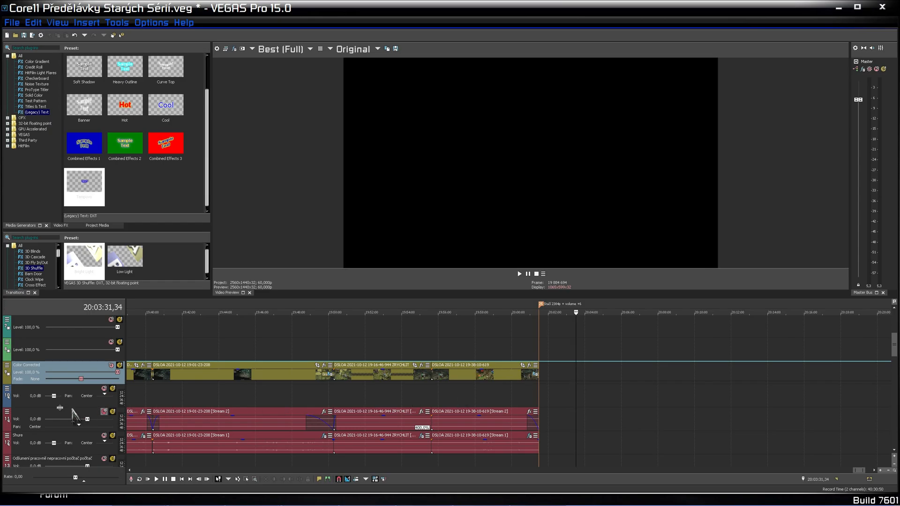